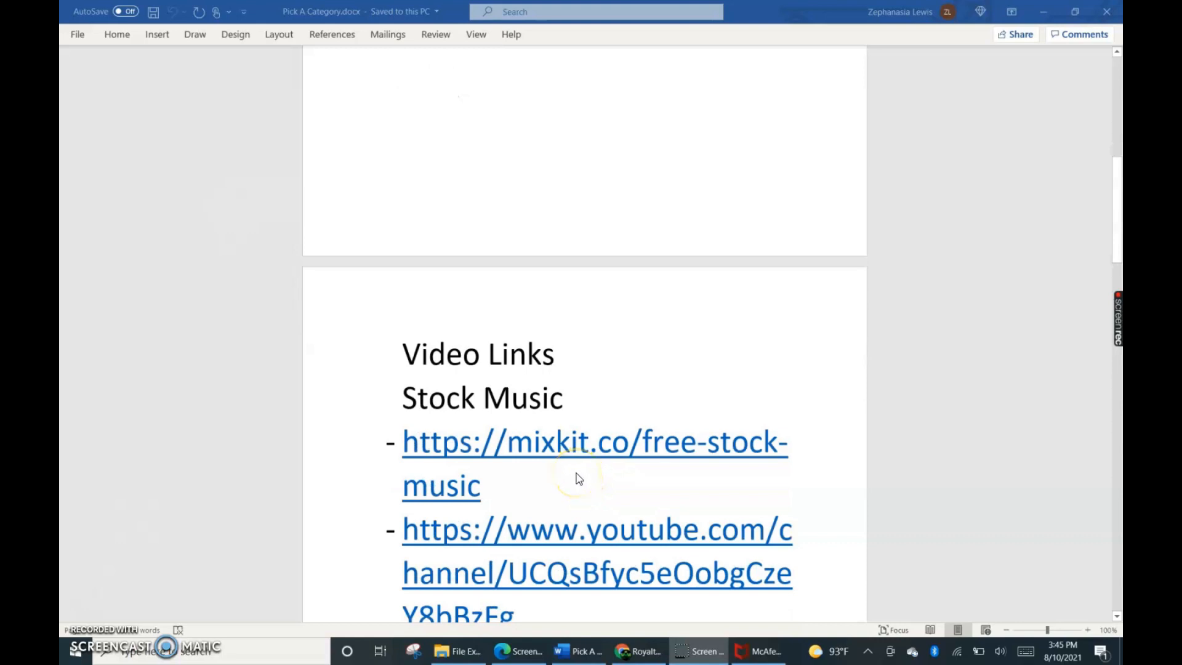
Review the Stock Music links in the document and switch to the Mixkit free stock music page in Chrome.
scroll(577, 478, "down", 2)
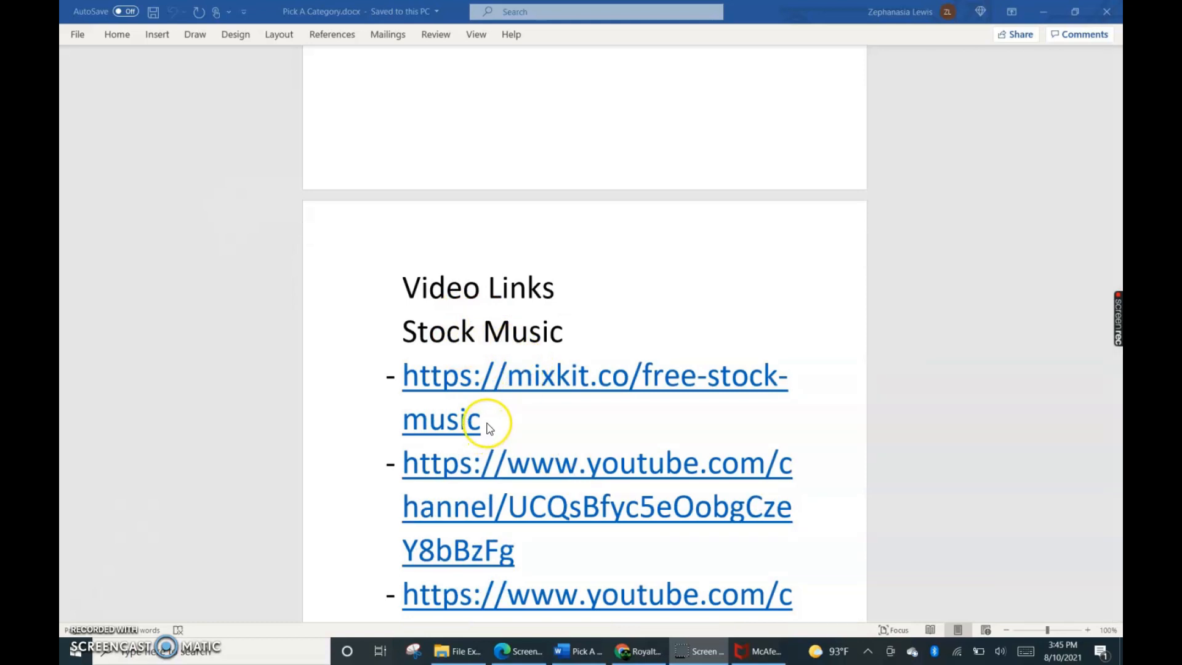
scroll(522, 497, "down", 1)
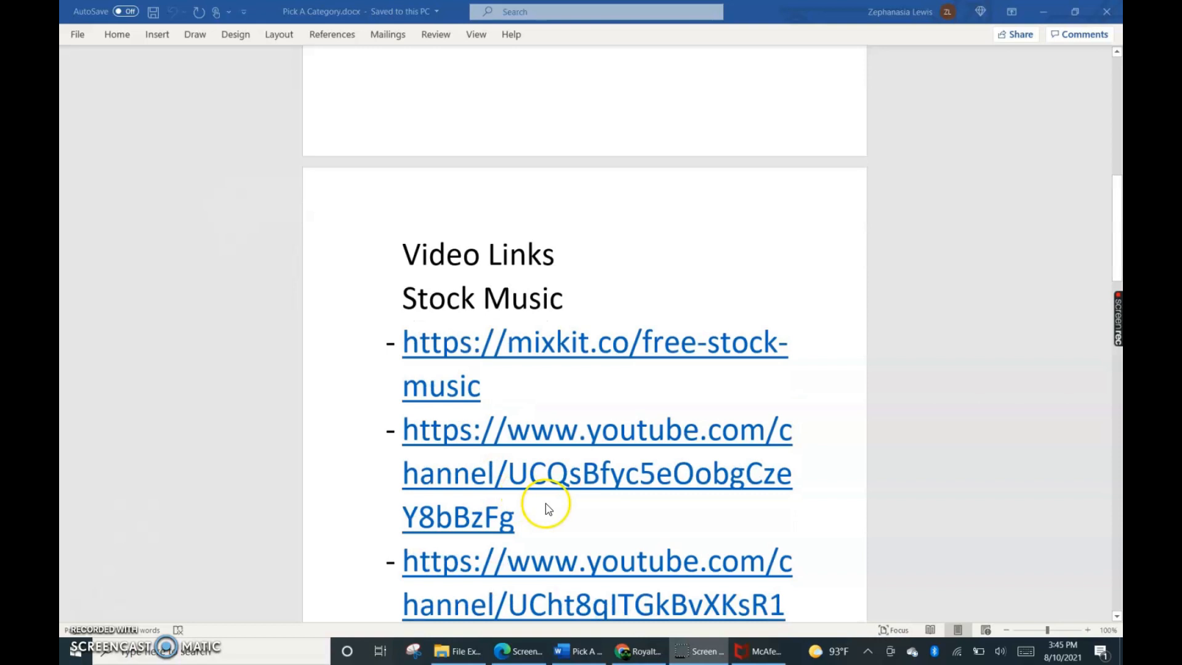
scroll(548, 505, "down", 2)
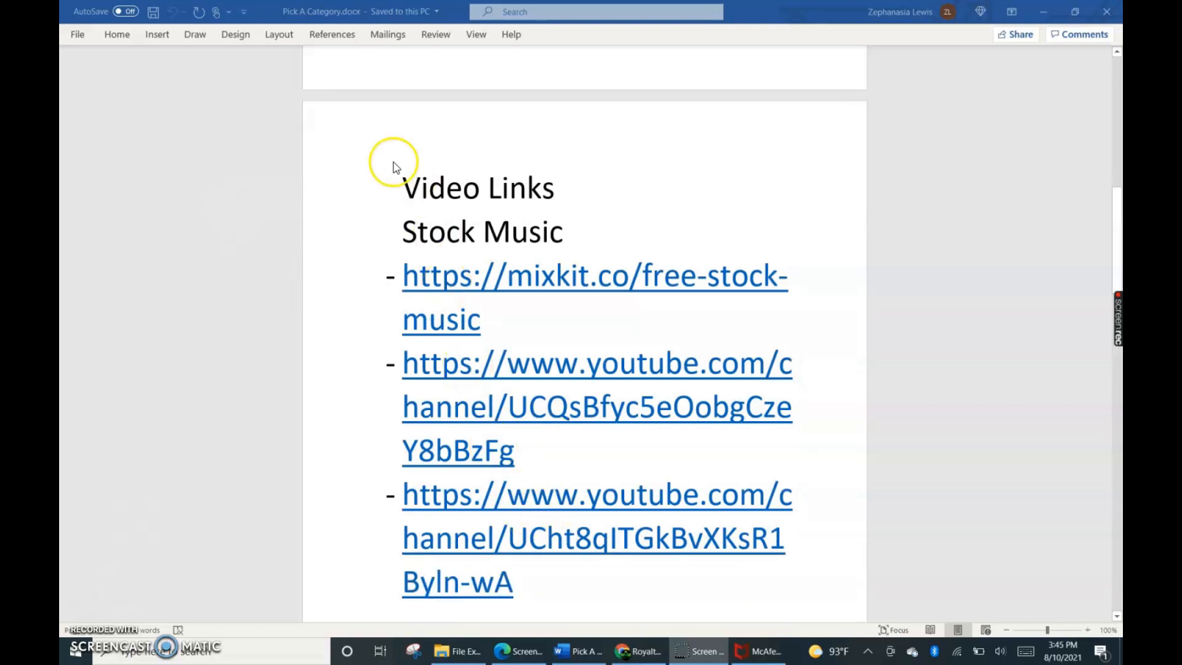
left_click(644, 654)
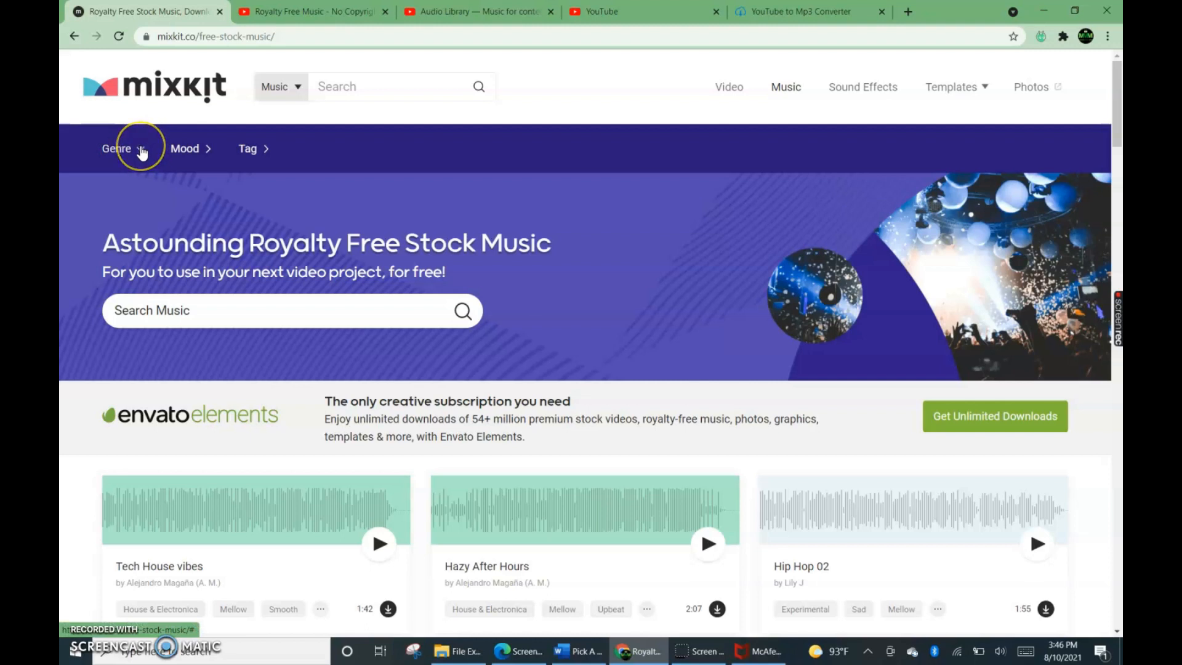
Look through the Genre, Mood and Tag filter options on the Mixkit music page.
left_click(142, 151)
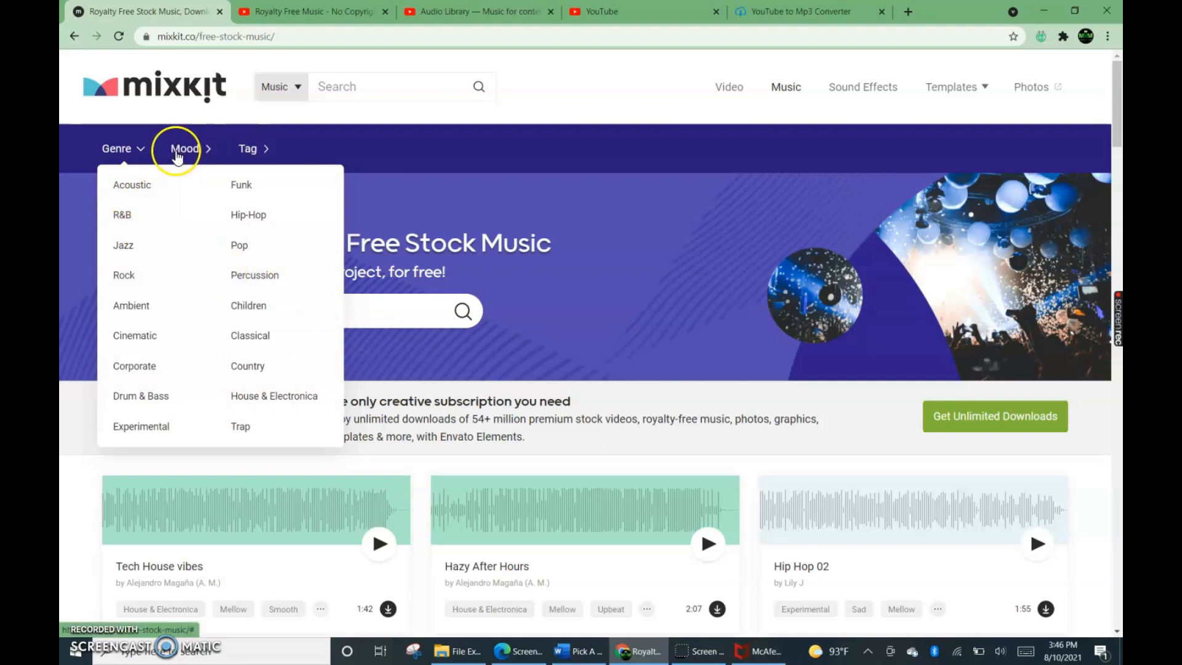
mouse_move(188, 151)
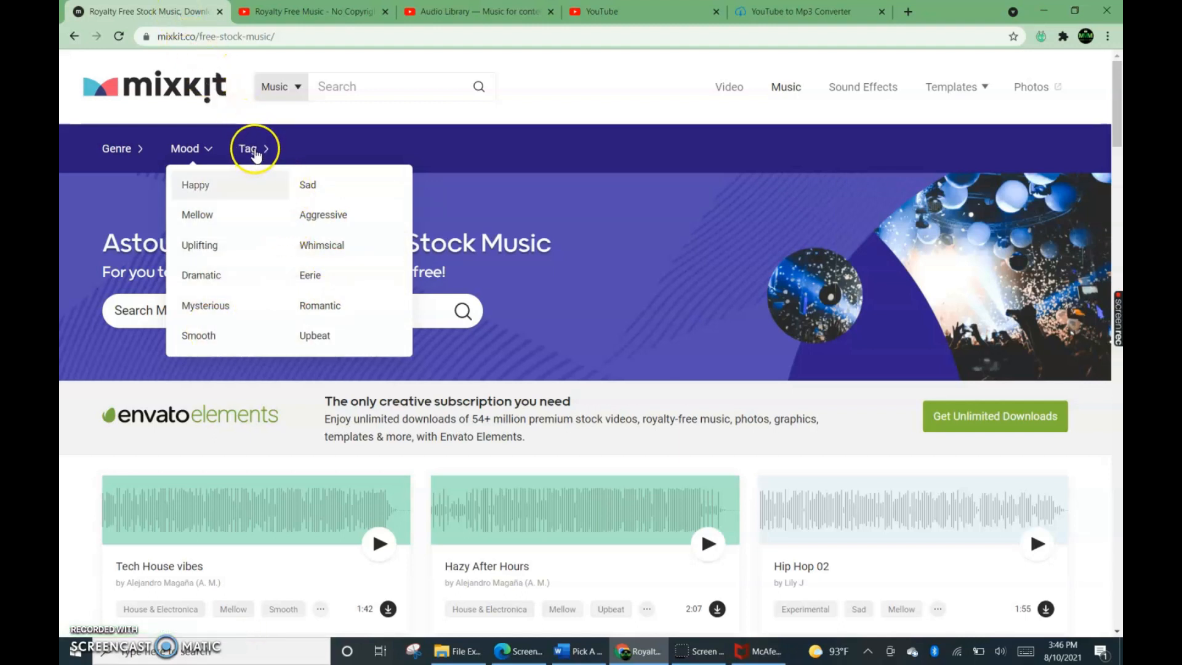
left_click(252, 149)
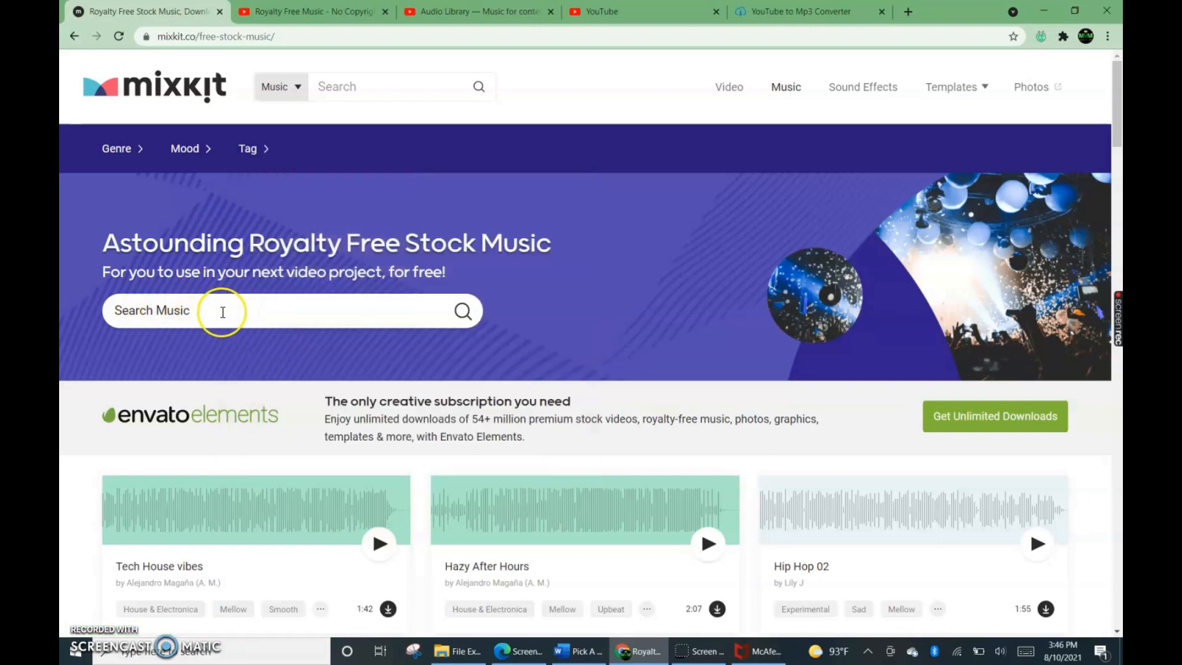
Preview the Tech House vibes track and look over the other free tracks offered on Mixkit.
scroll(219, 341, "down", 4)
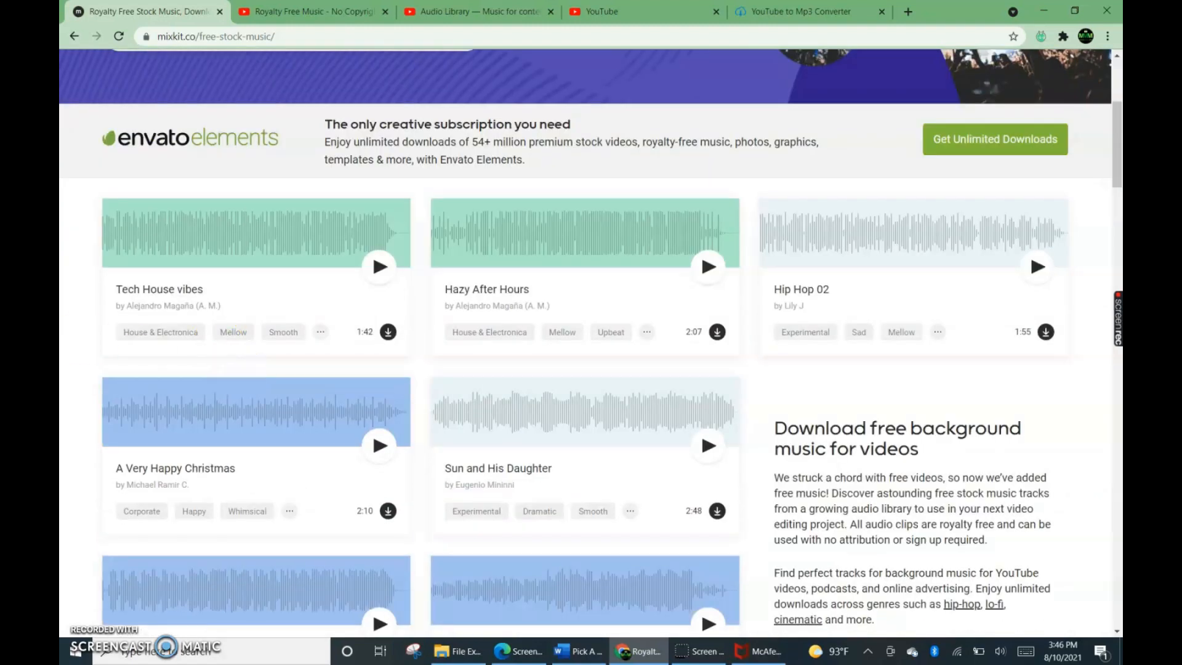
left_click(380, 266)
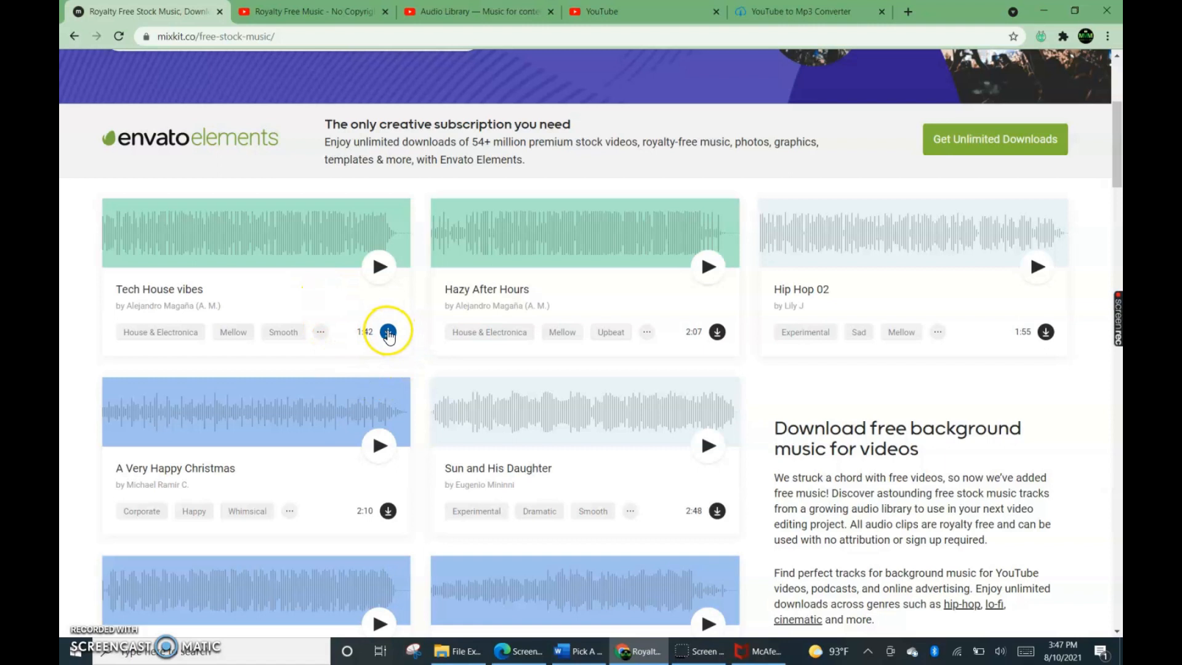
triple_click(374, 333)
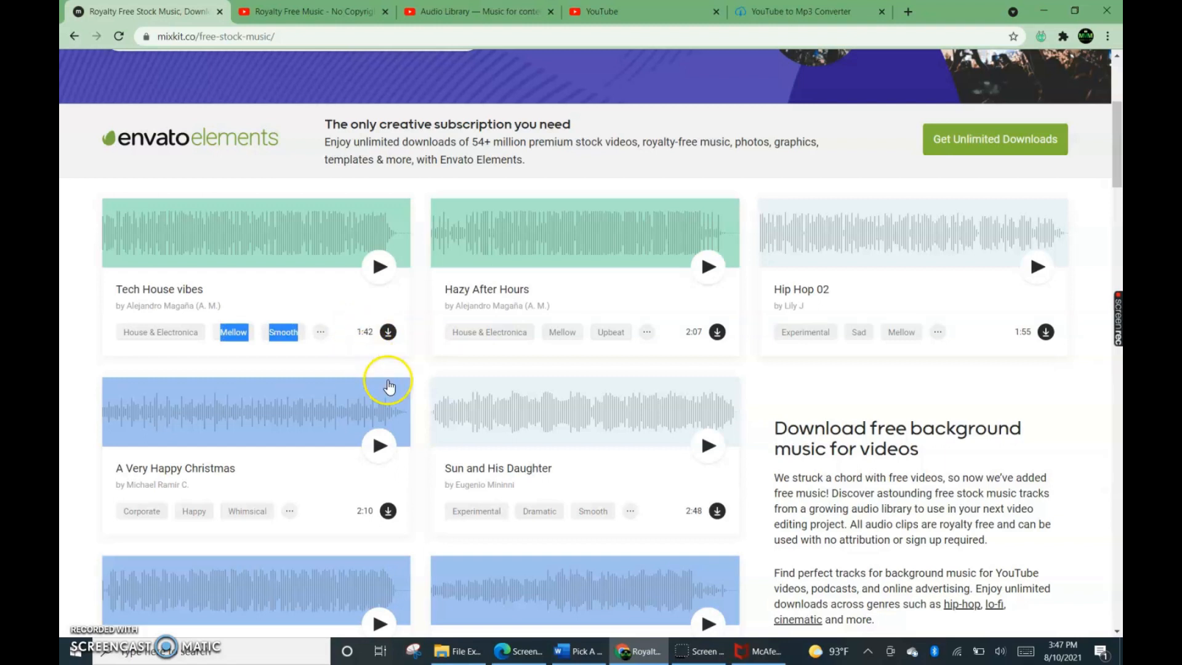
scroll(384, 394, "down", 1)
scroll(385, 412, "up", 5)
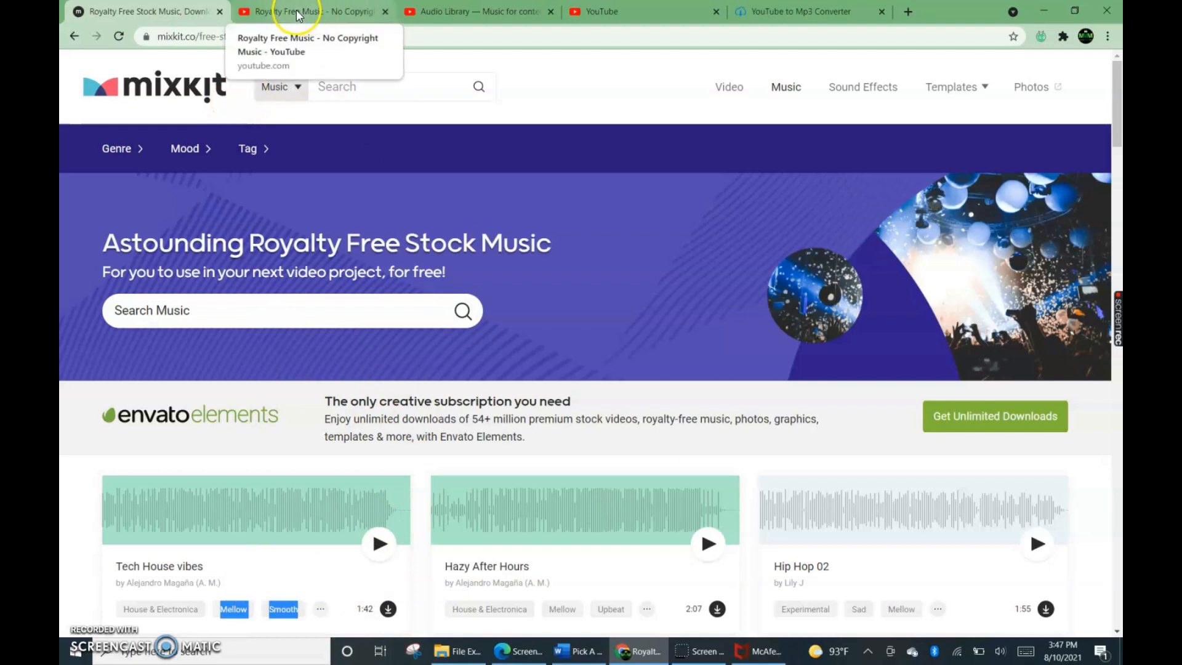
Switch to the Royalty Free Music - No Copyright Music YouTube channel and look through its uploads and playlists.
left_click(265, 16)
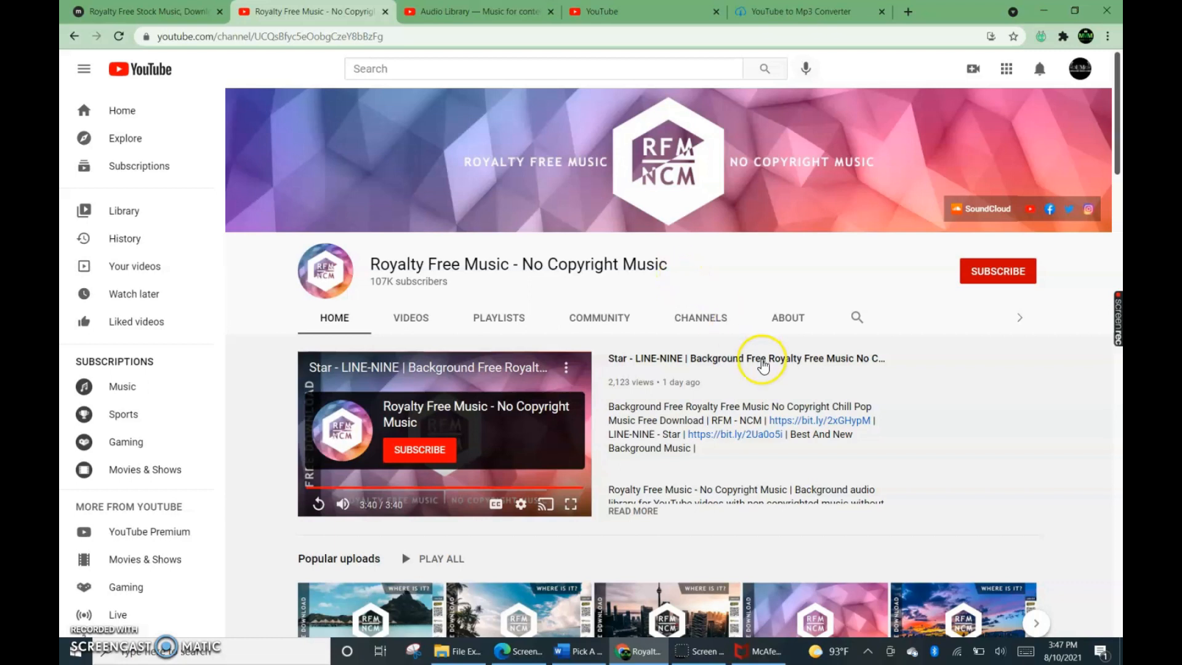
scroll(762, 360, "down", 3)
scroll(744, 366, "down", 5)
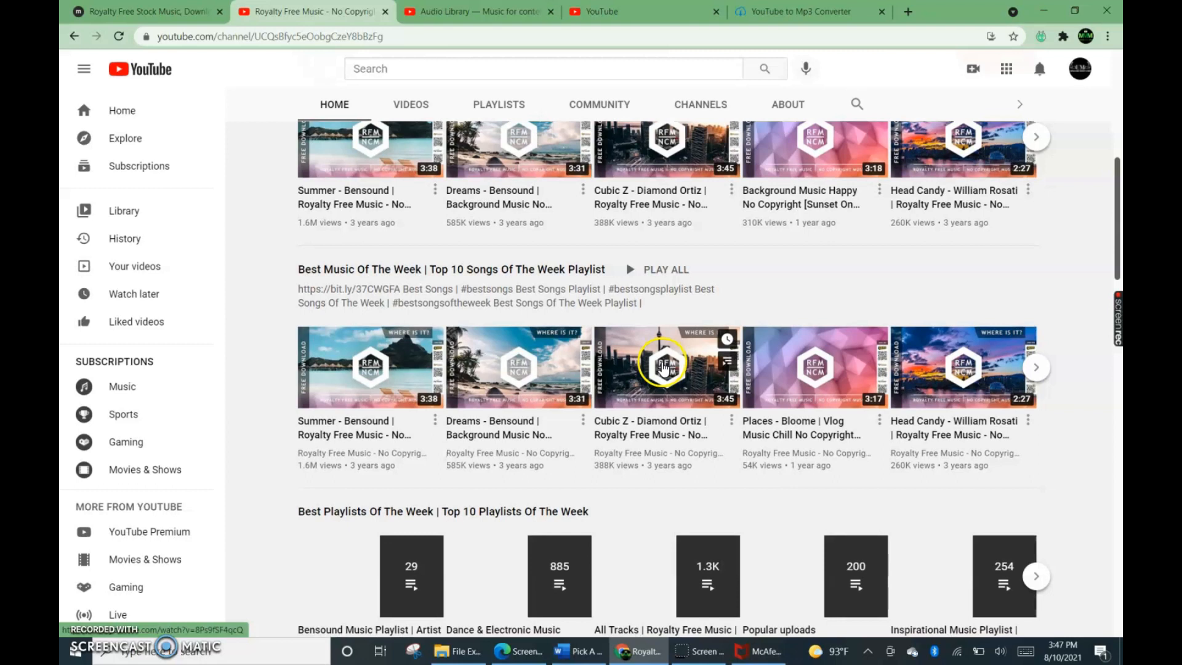
scroll(663, 366, "down", 3)
scroll(663, 365, "down", 2)
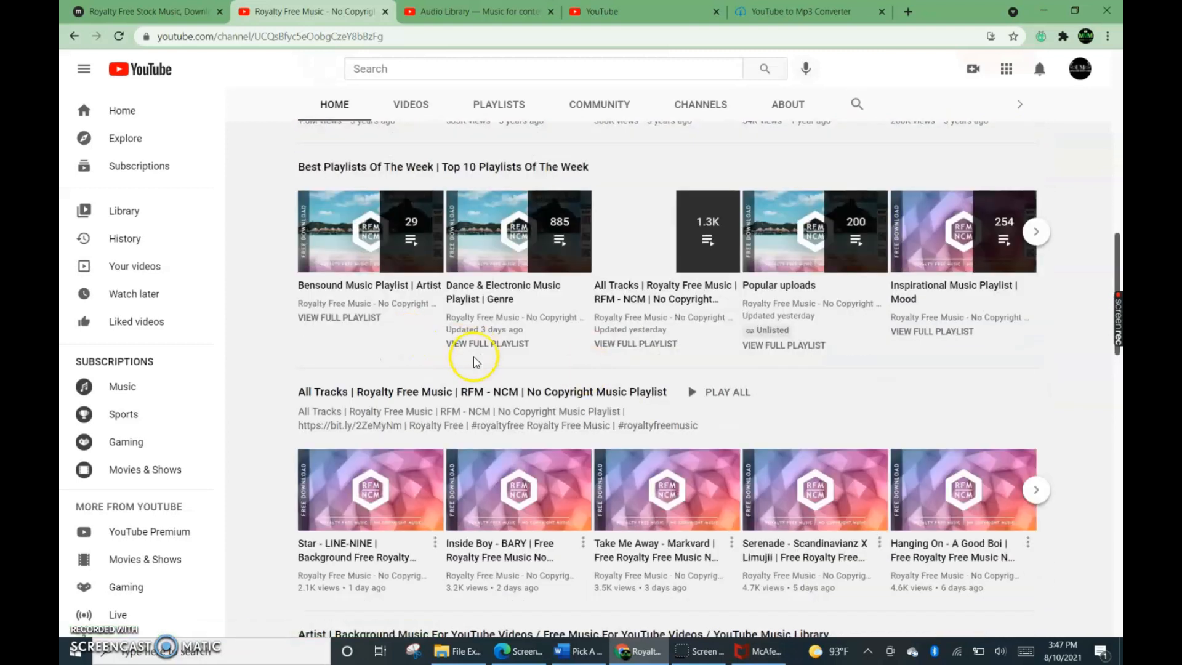
scroll(474, 366, "down", 2)
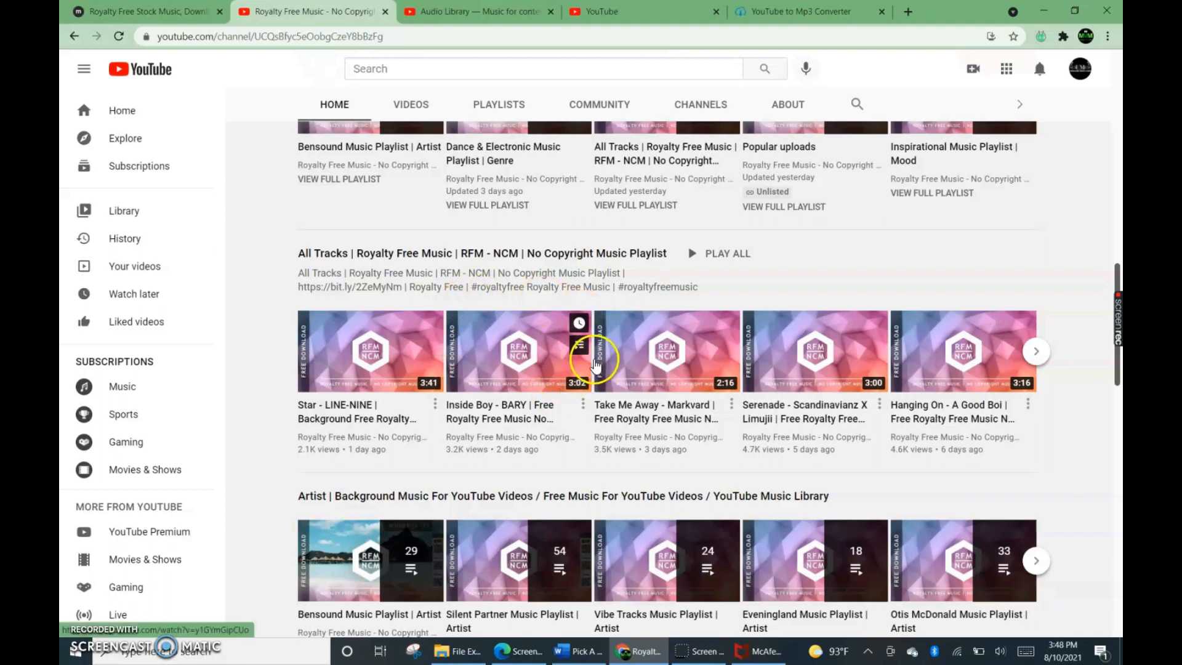
scroll(588, 363, "down", 4)
scroll(588, 367, "up", 8)
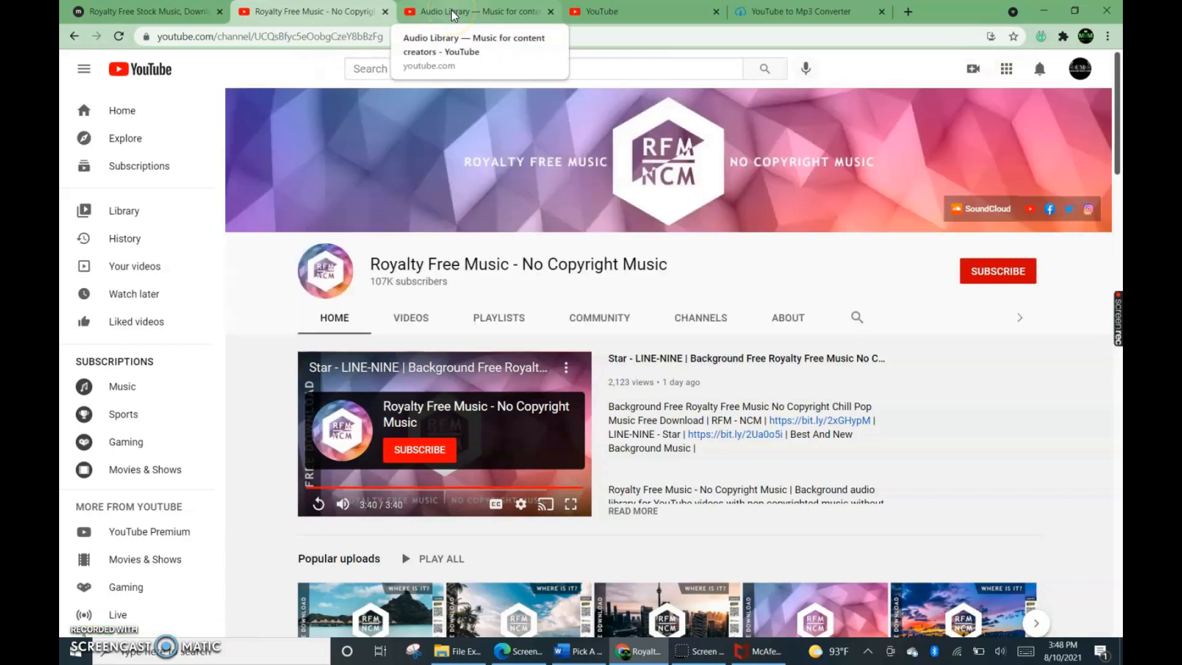
Switch to the Audio Library — Music for content creators channel and look through its releases and uploads.
left_click(478, 15)
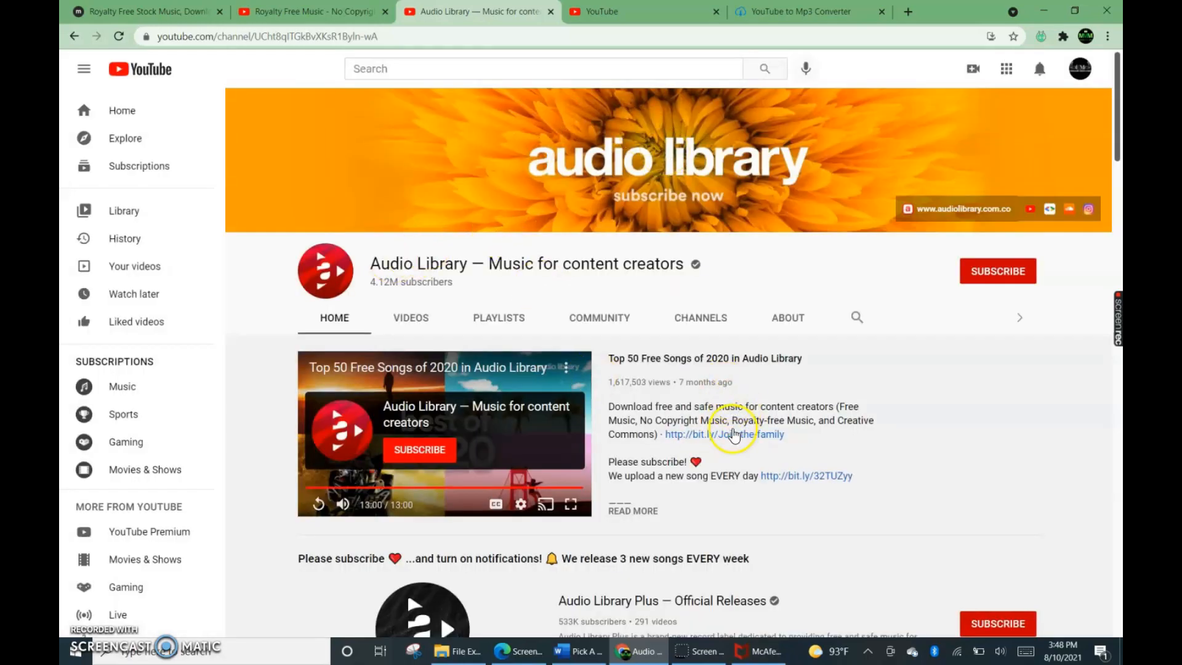
scroll(732, 434, "down", 3)
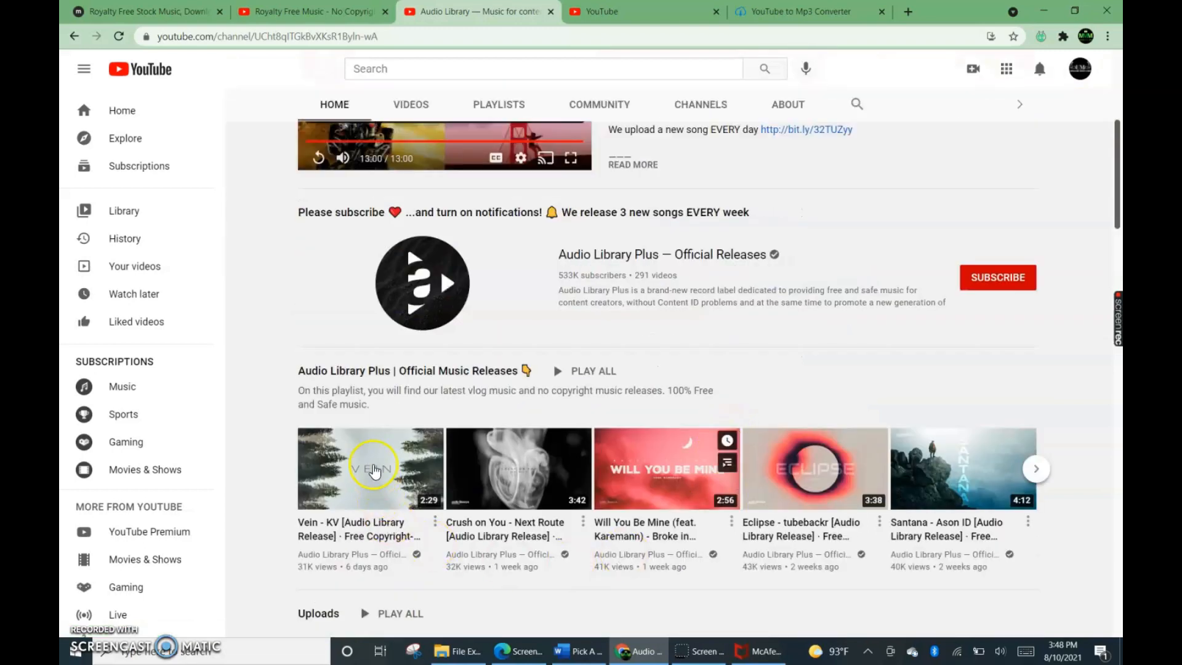
scroll(665, 523, "down", 5)
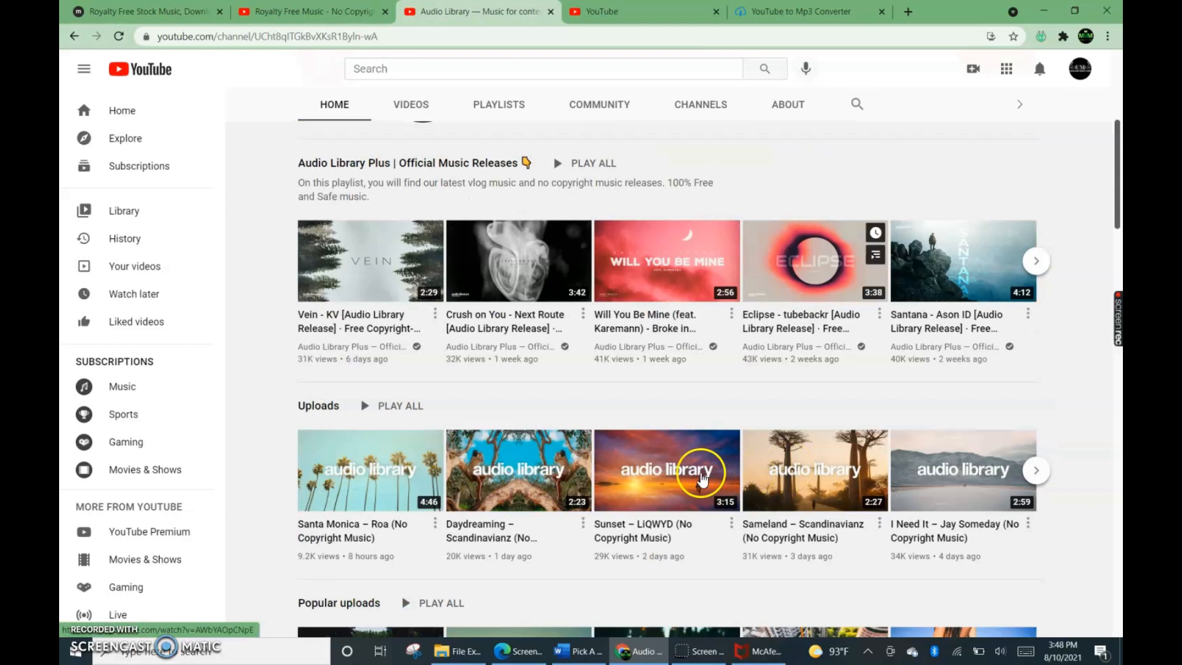
scroll(694, 485, "down", 4)
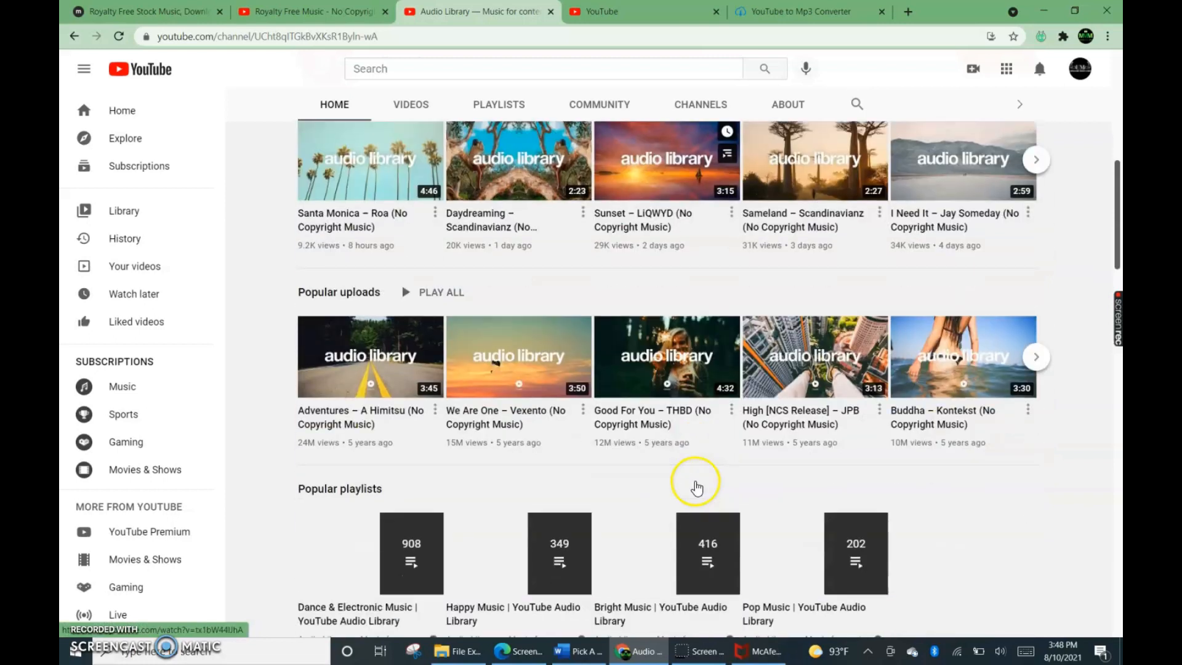
scroll(695, 485, "up", 9)
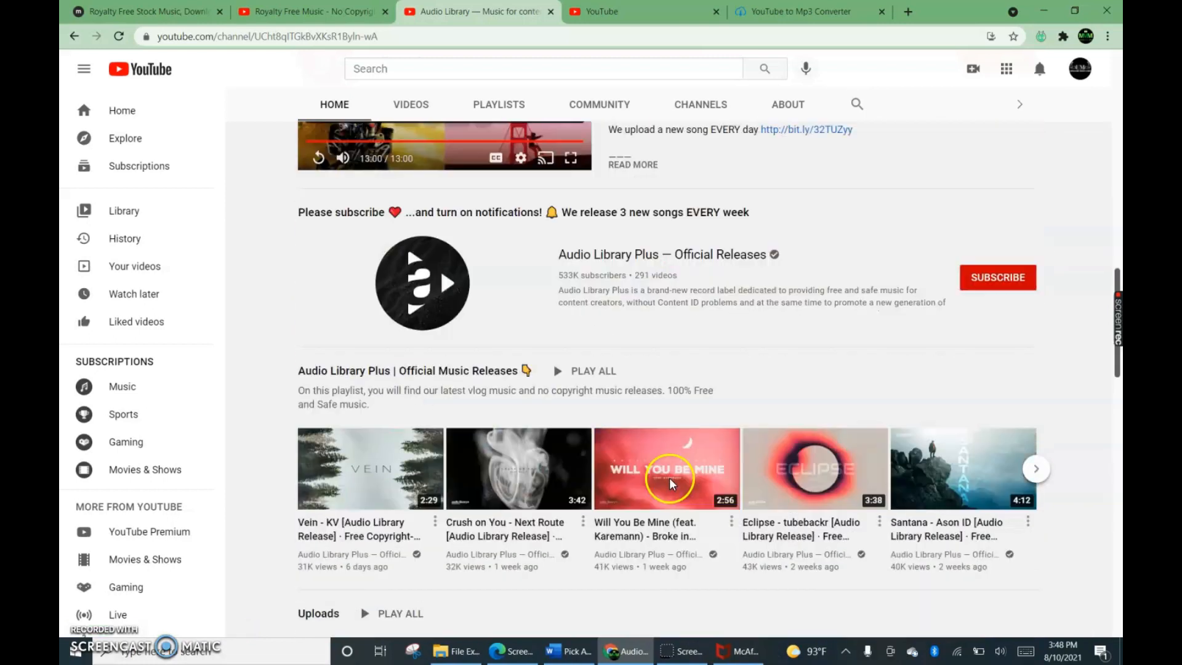
scroll(669, 480, "up", 3)
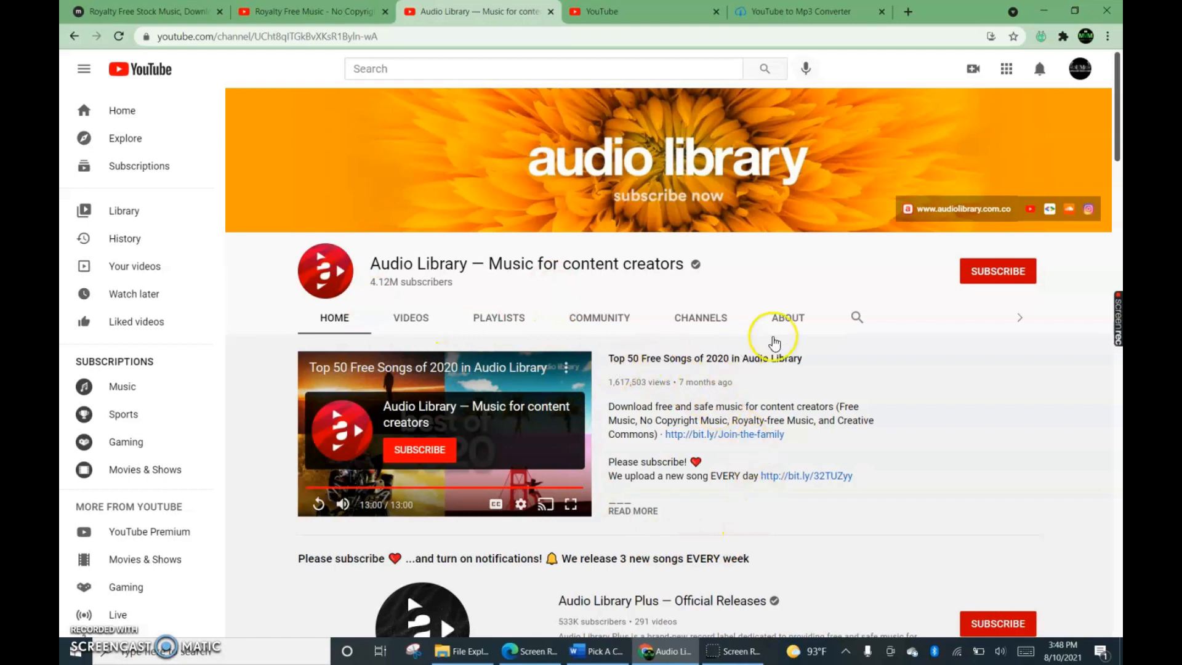
Search YouTube for "motivational speech" and filter the results to Creative Commons videos.
left_click(612, 13)
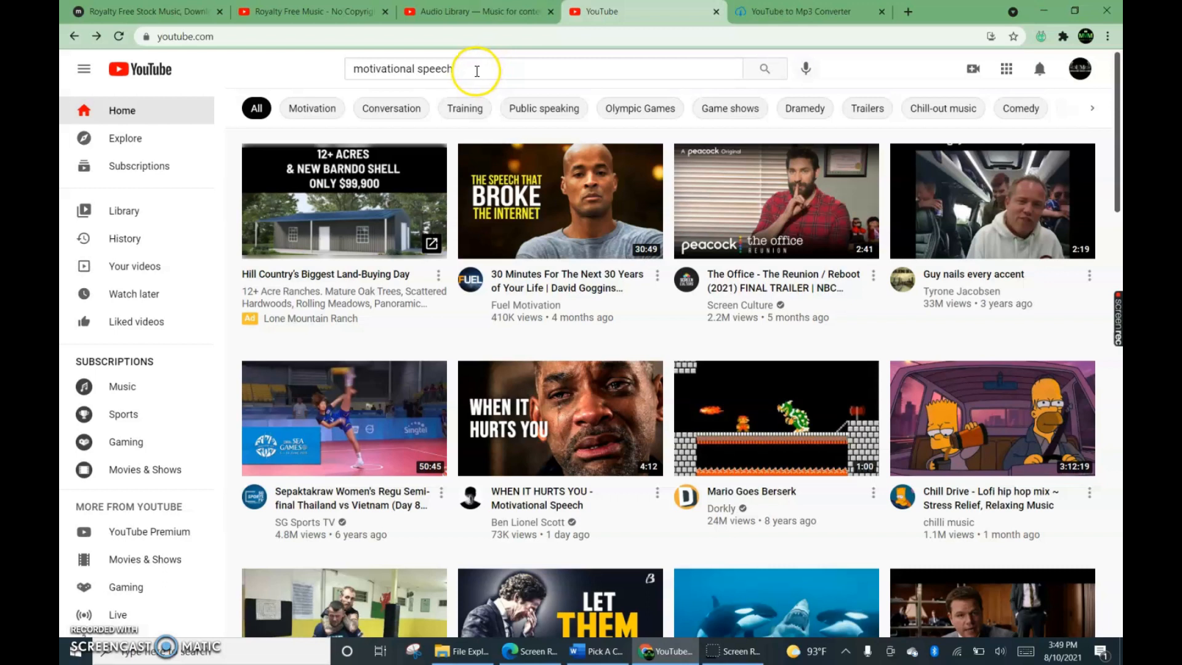
left_click(474, 70)
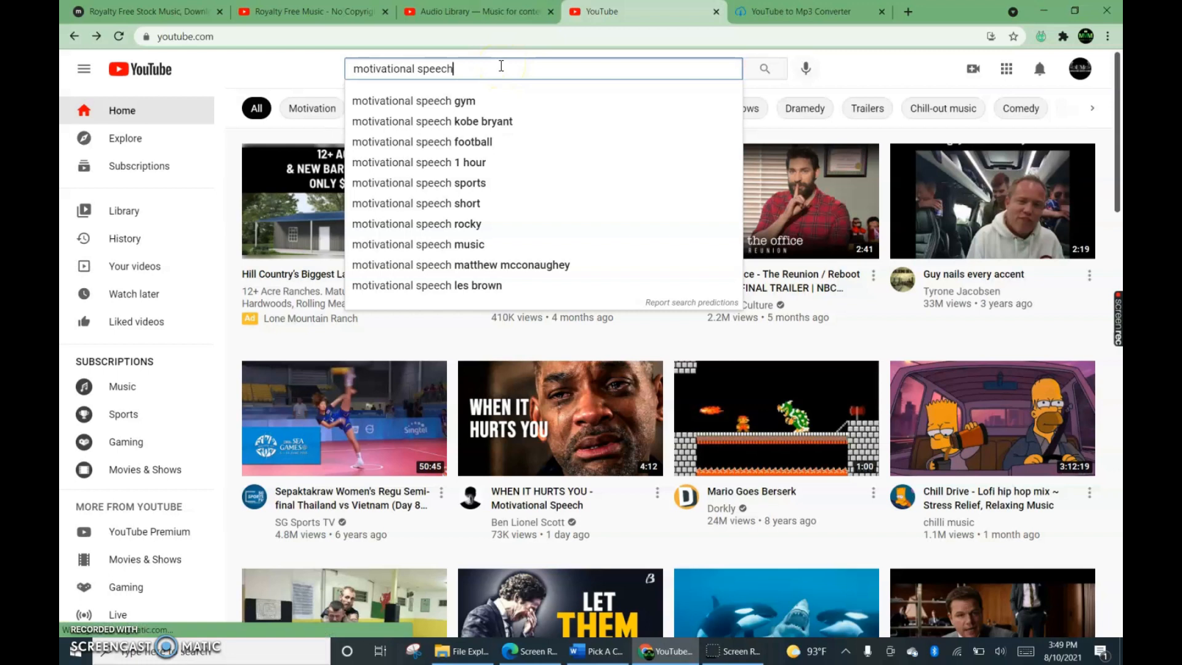
key("Return")
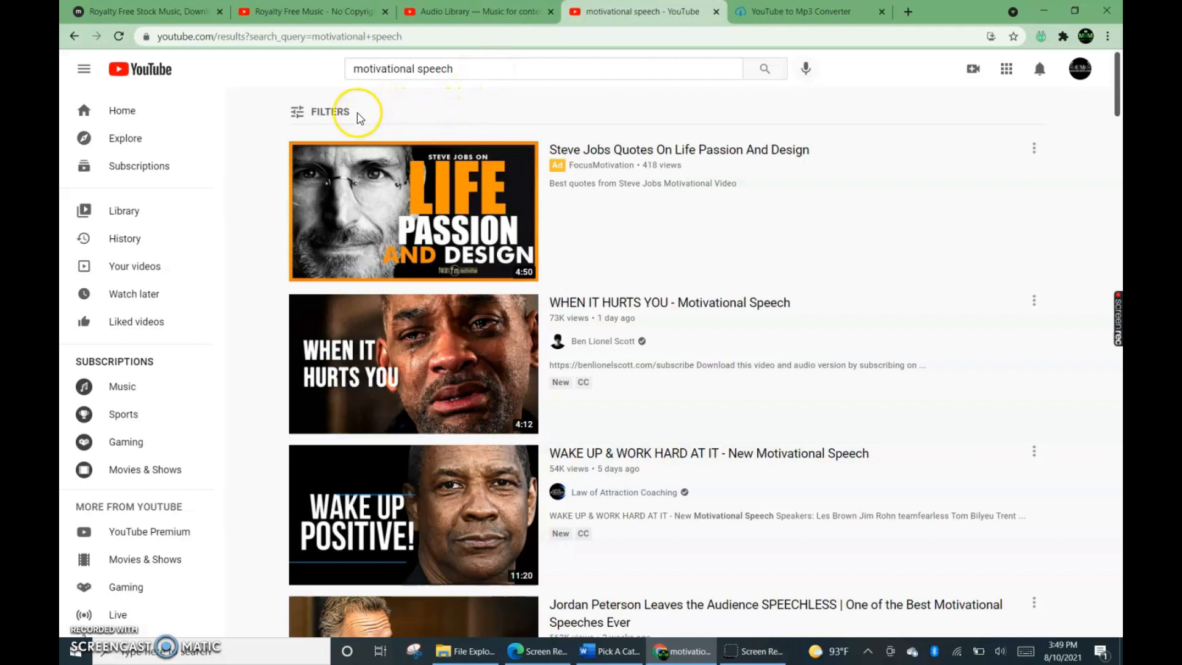
left_click(318, 116)
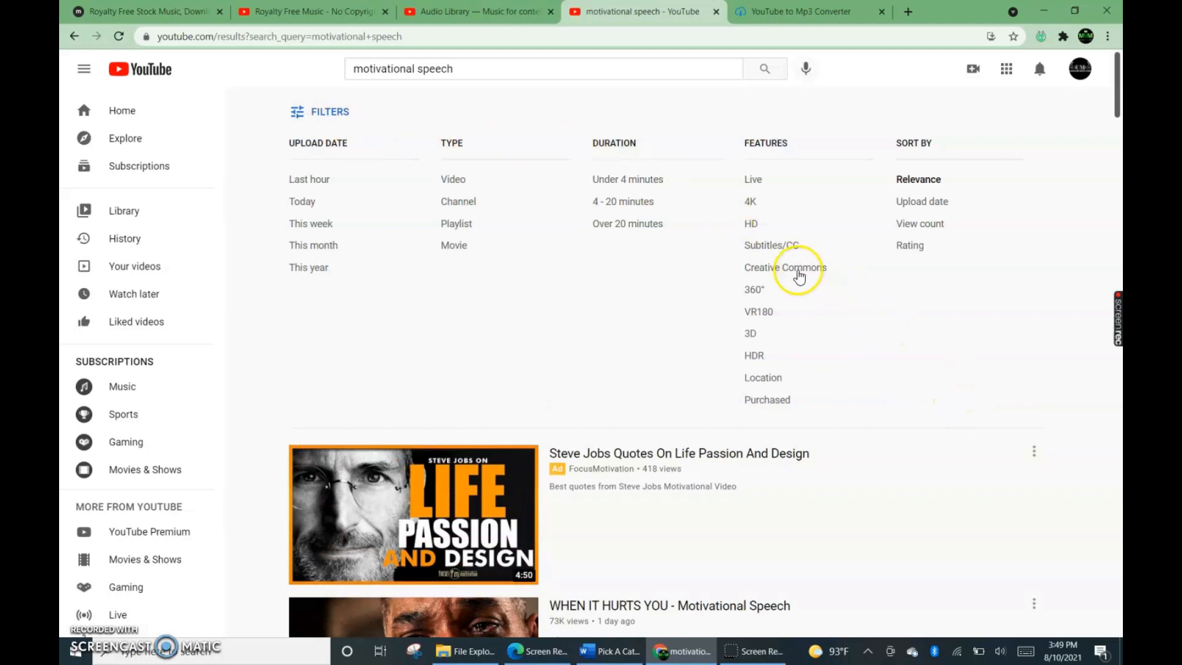
left_click(802, 276)
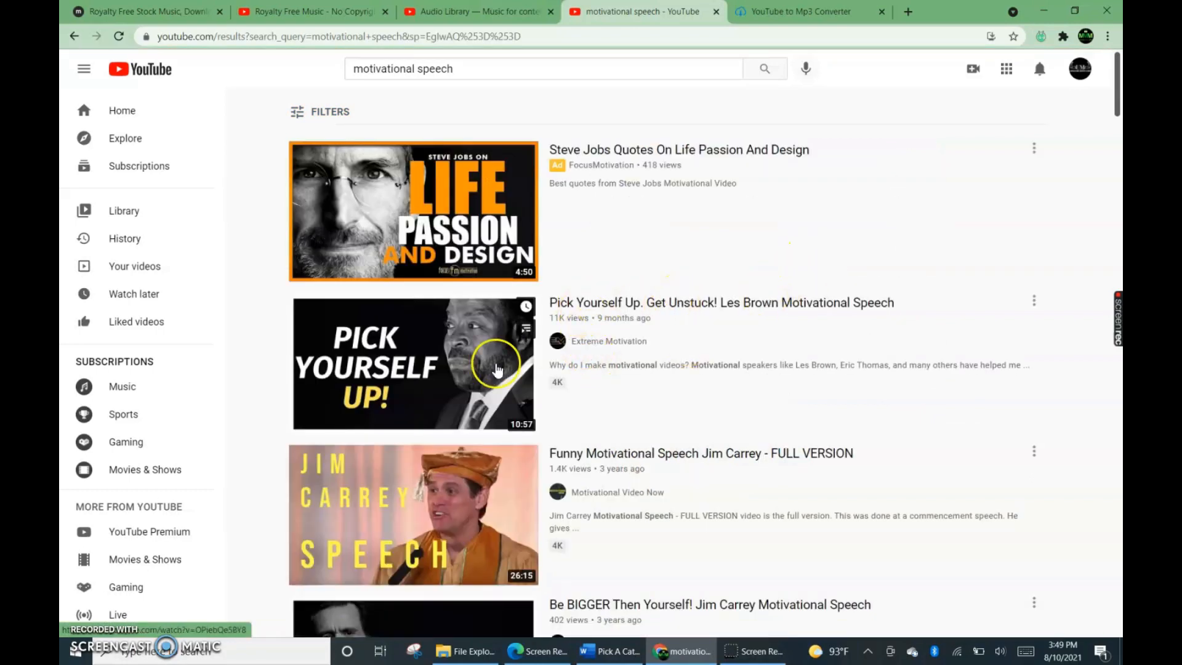
Browse the filtered results and open the video "Be BIGGER Then Yourself! Jim Carrey Motivational Speech".
scroll(576, 377, "down", 4)
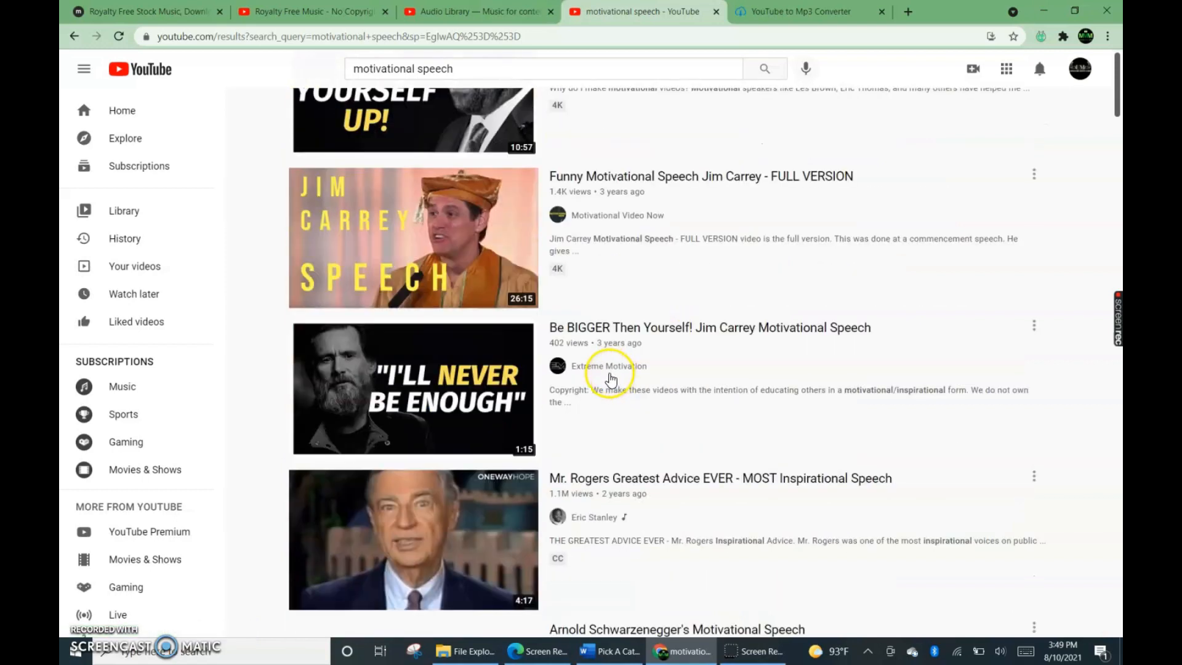
scroll(716, 388, "down", 3)
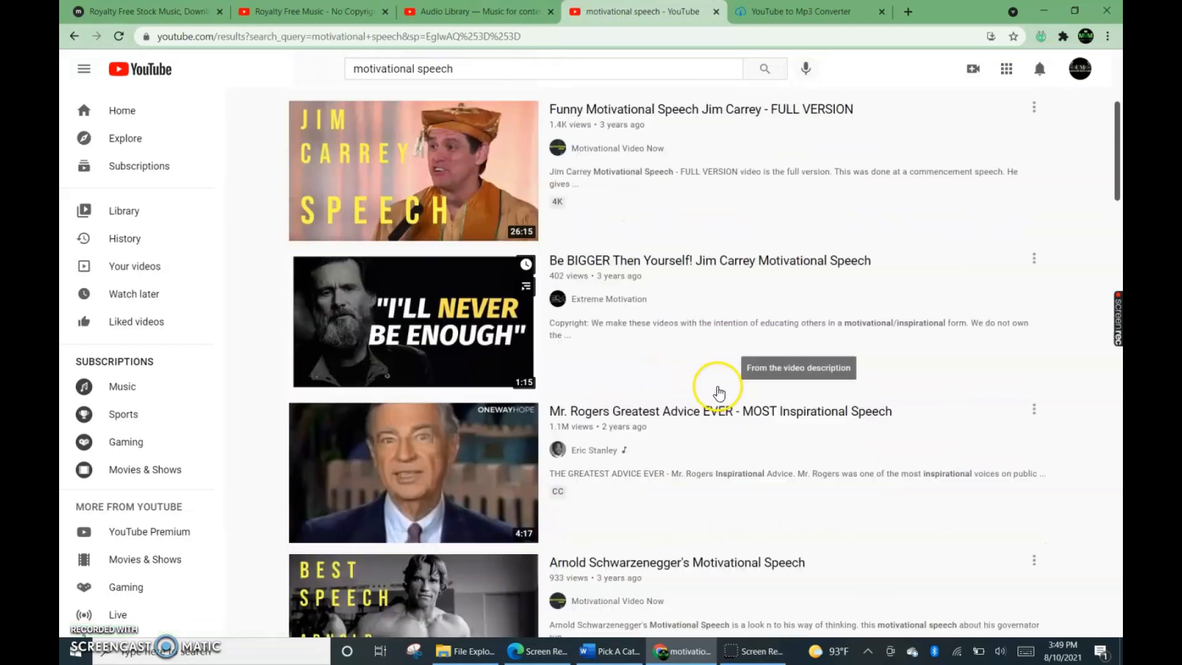
scroll(626, 280, "up", 2)
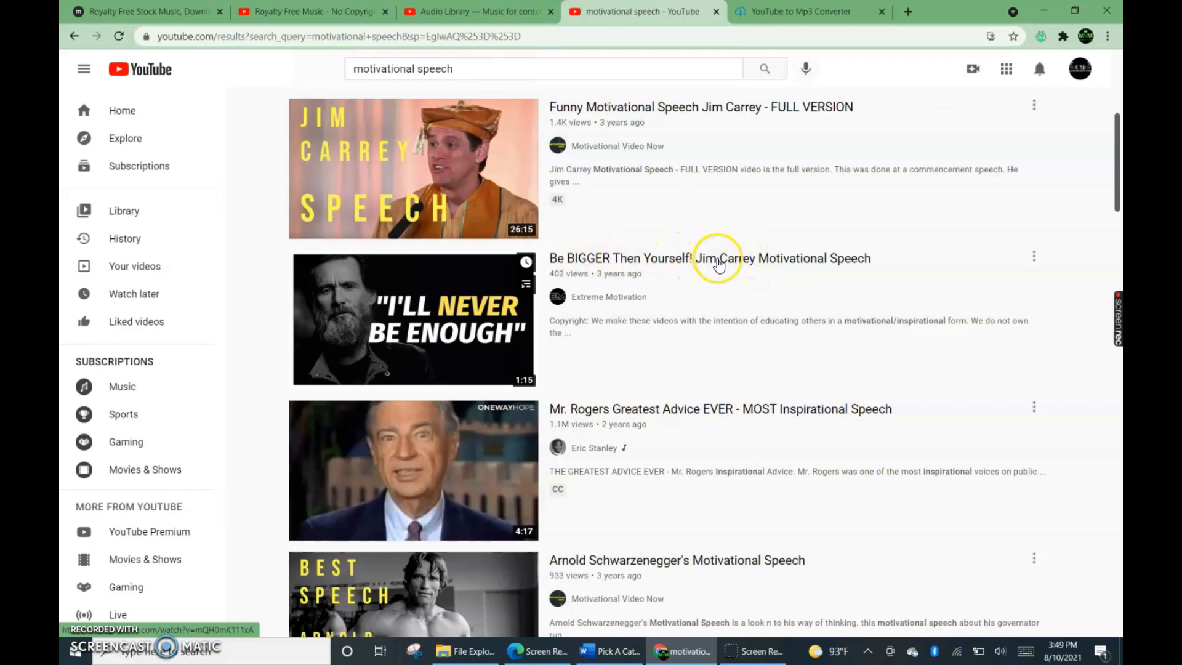
left_click(718, 265)
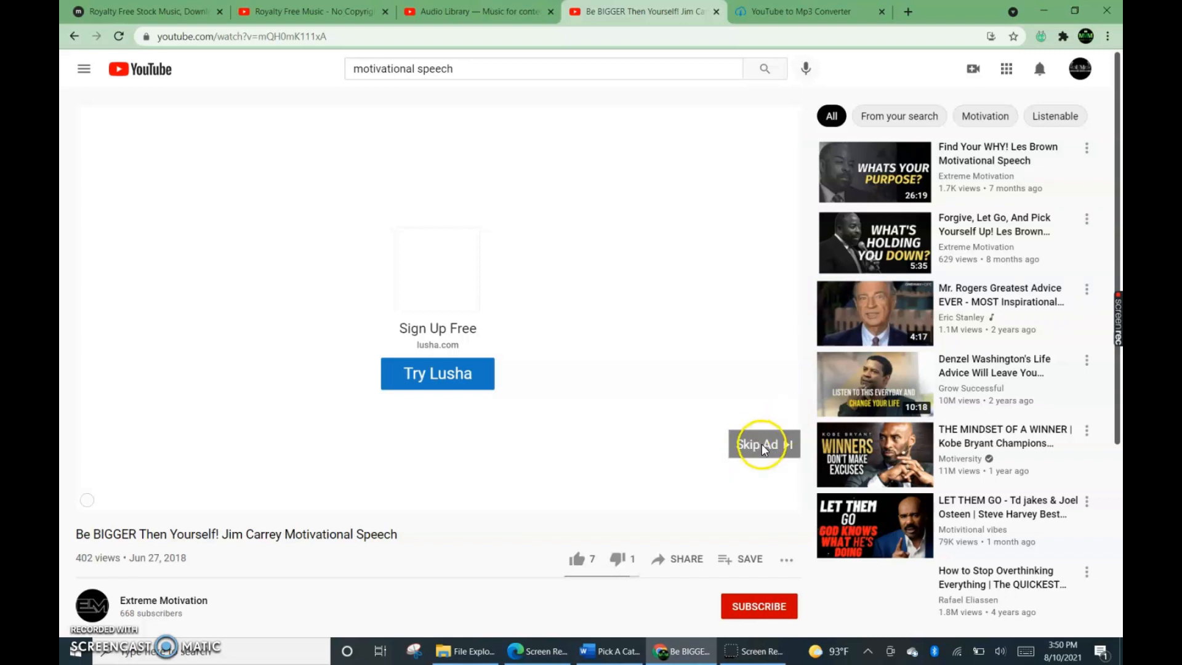
Try to skip the advertisement in front of the video and reload the video page.
left_click(765, 448)
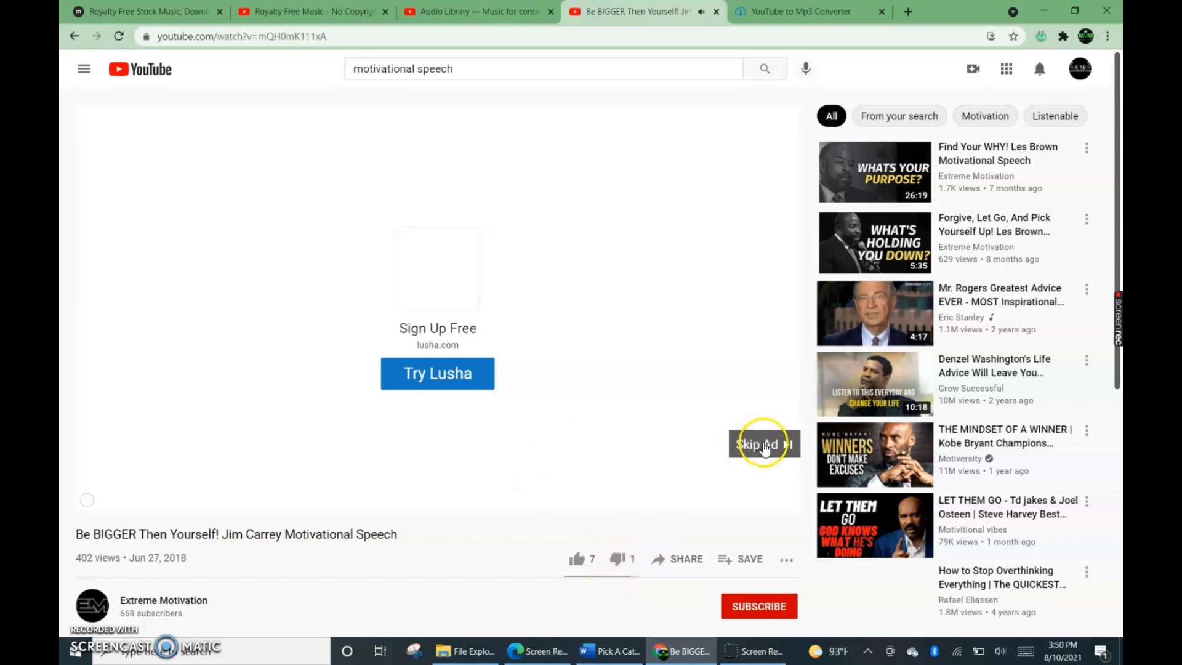
scroll(581, 494, "down", 4)
scroll(616, 486, "up", 4)
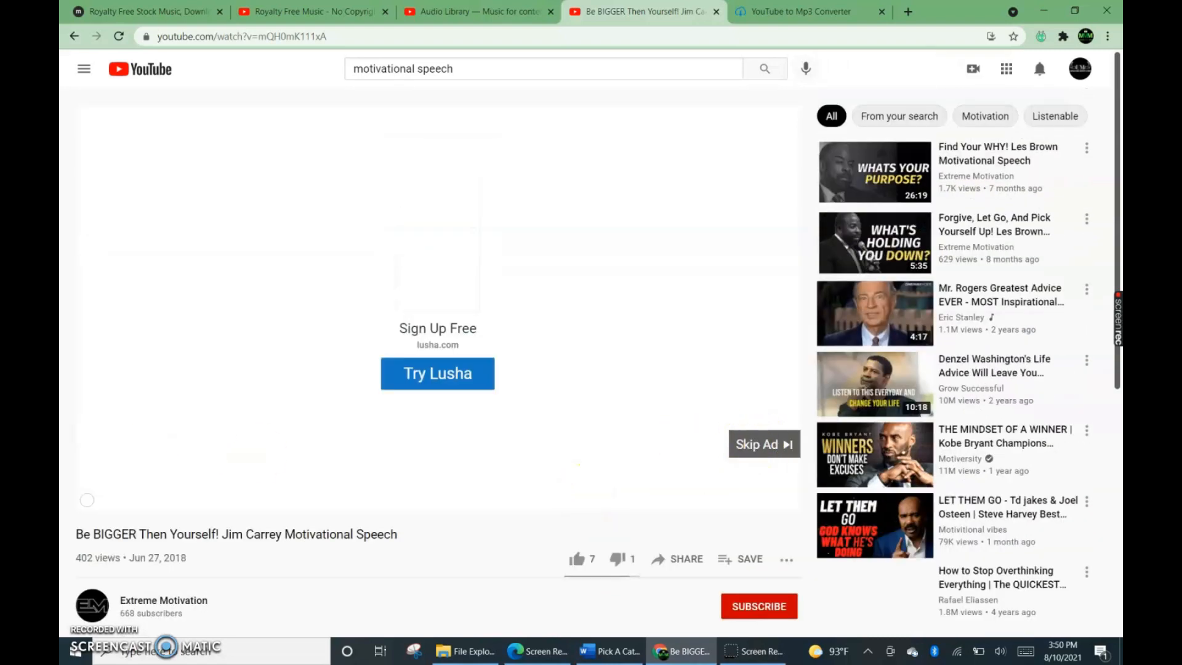
left_click(120, 37)
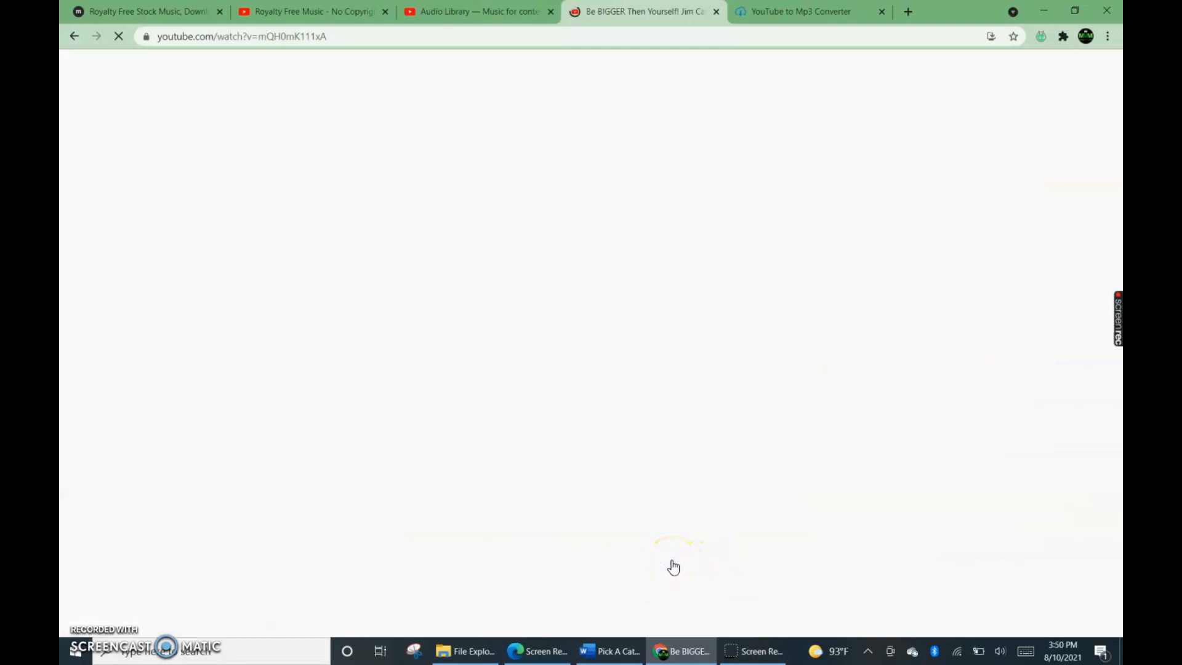
Open the sharing options of the Jim Carrey motivational speech video and copy its link.
left_click(672, 563)
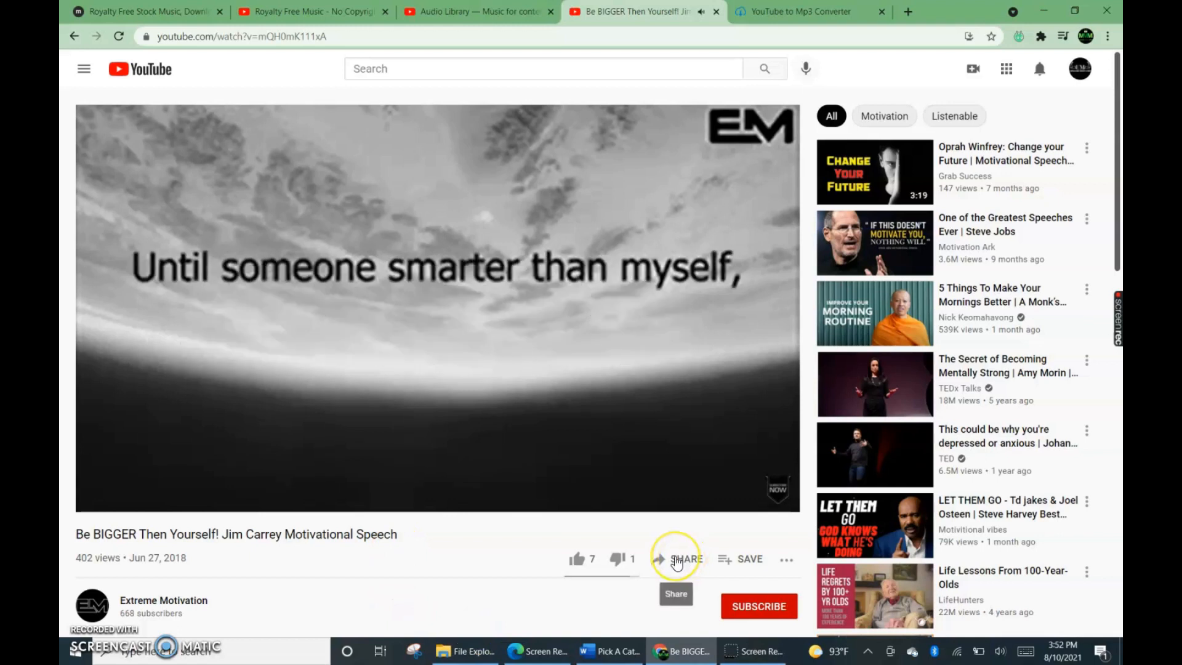
left_click(677, 560)
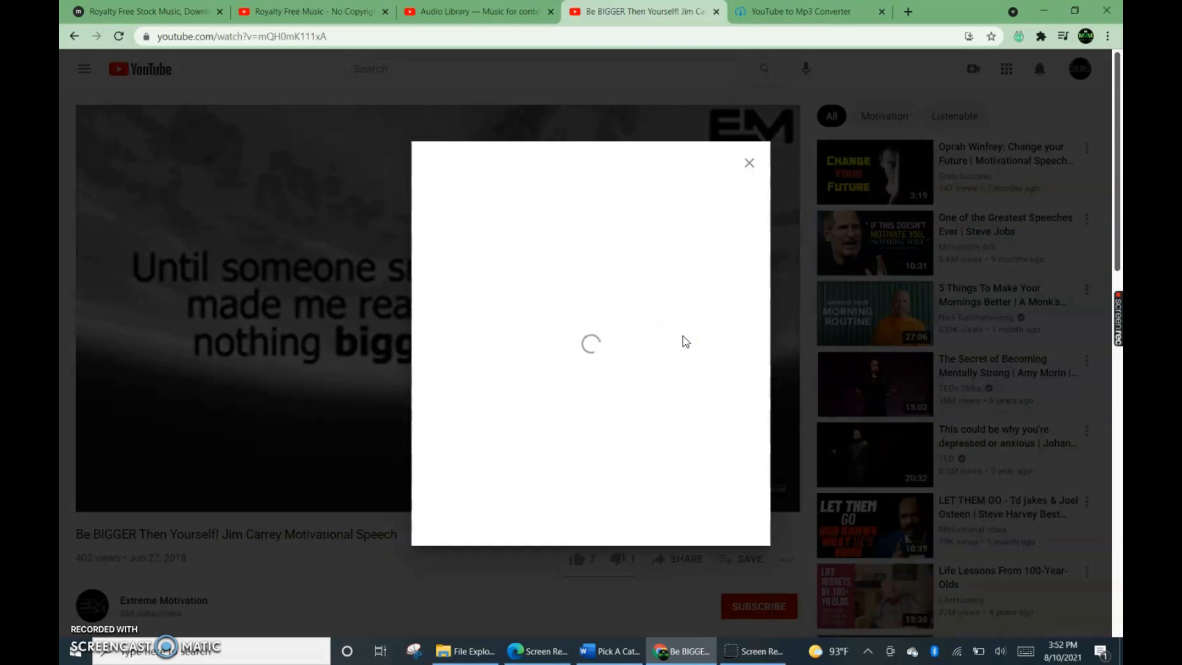
left_click(723, 378)
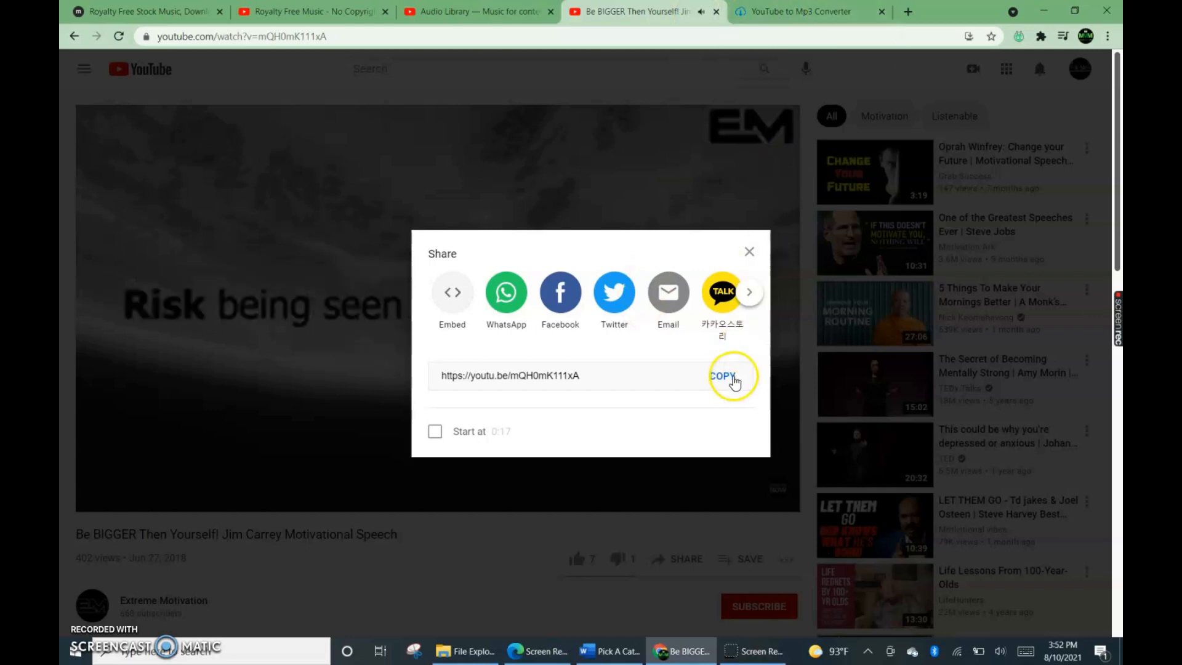
left_click(724, 379)
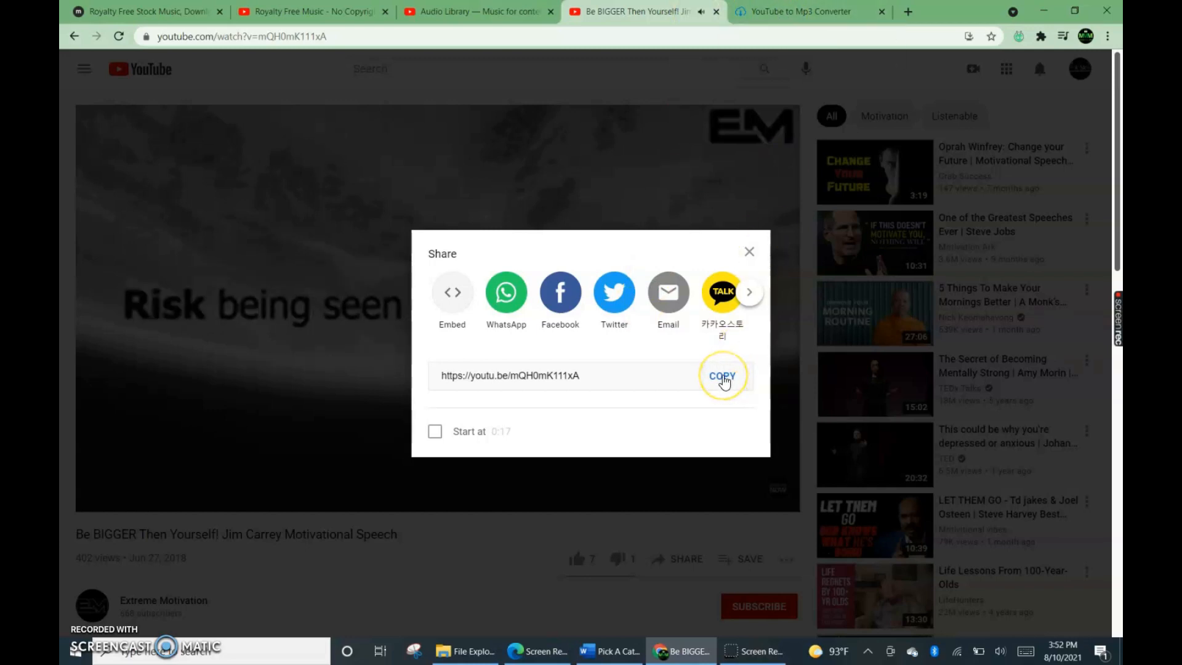
Switch to the YtMp3 converter, start a new conversion and try to convert the copied video link to mp3.
left_click(814, 15)
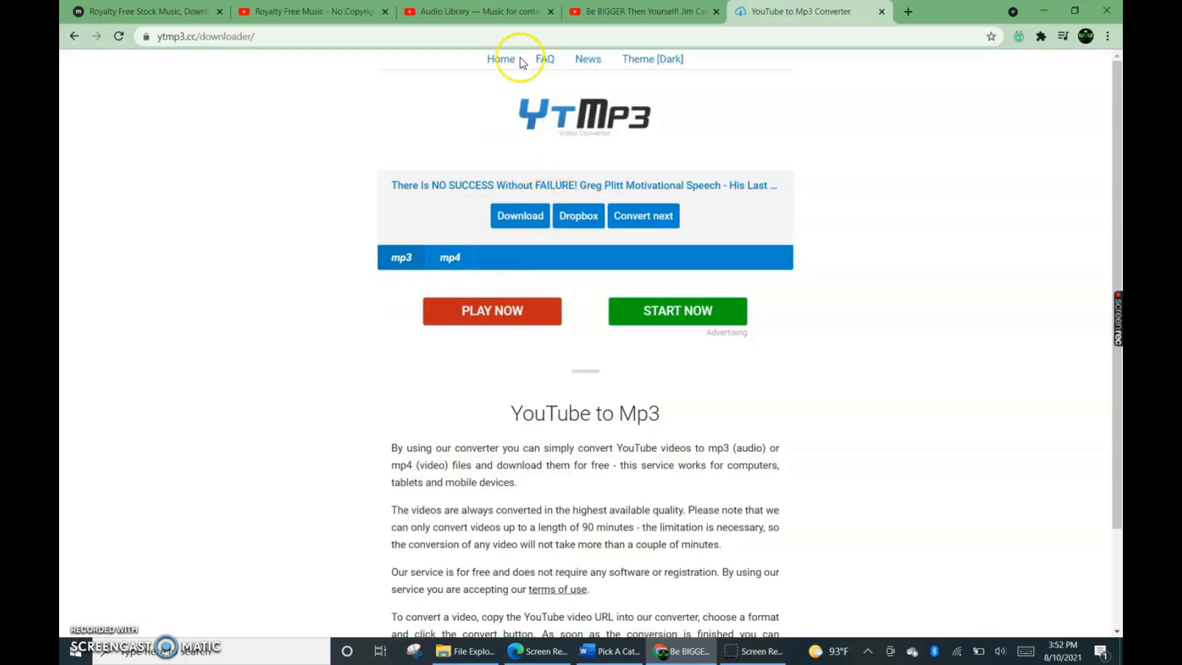
left_click(651, 212)
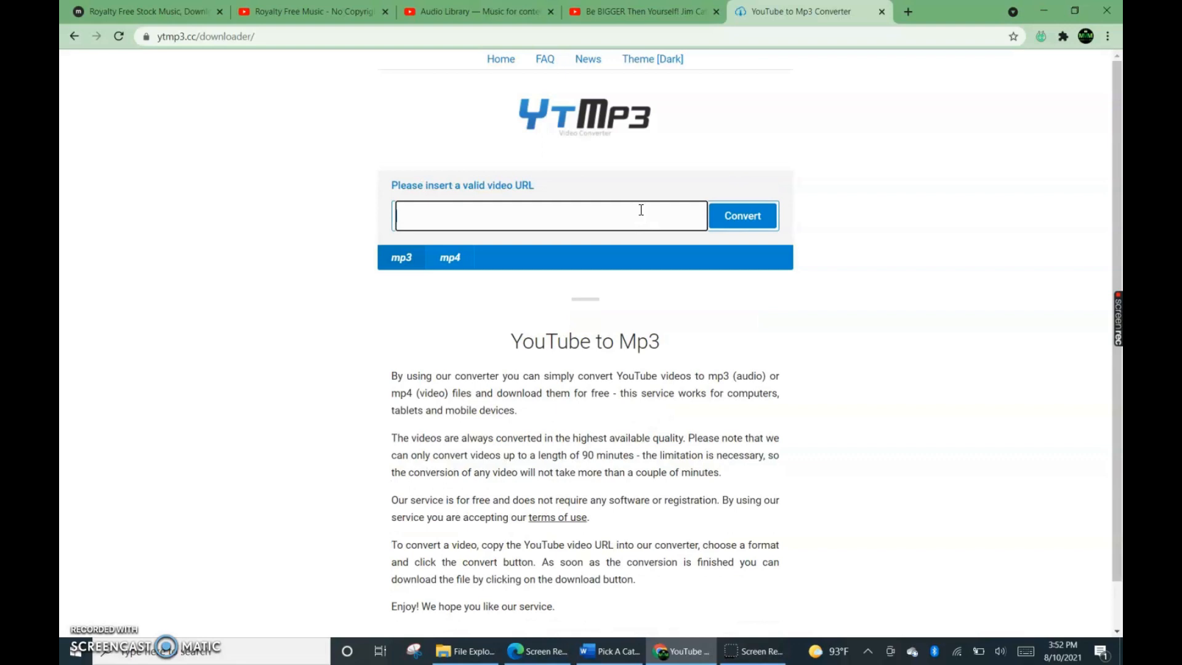
right_click(414, 220)
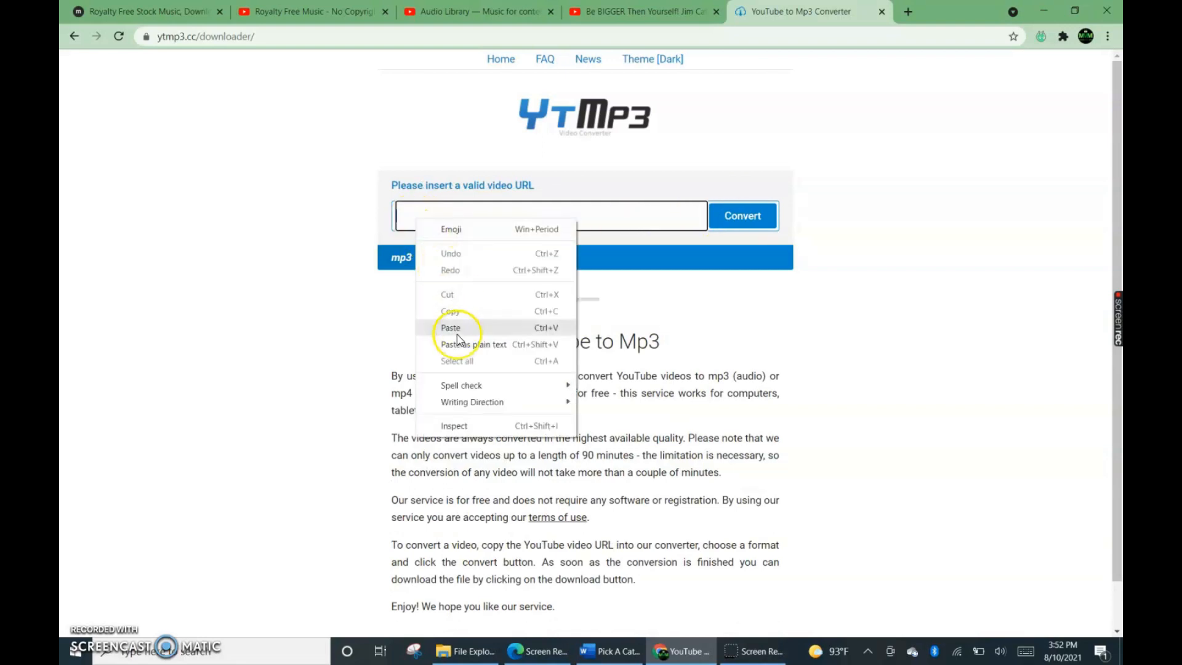
left_click(448, 303)
key("ctrl+v")
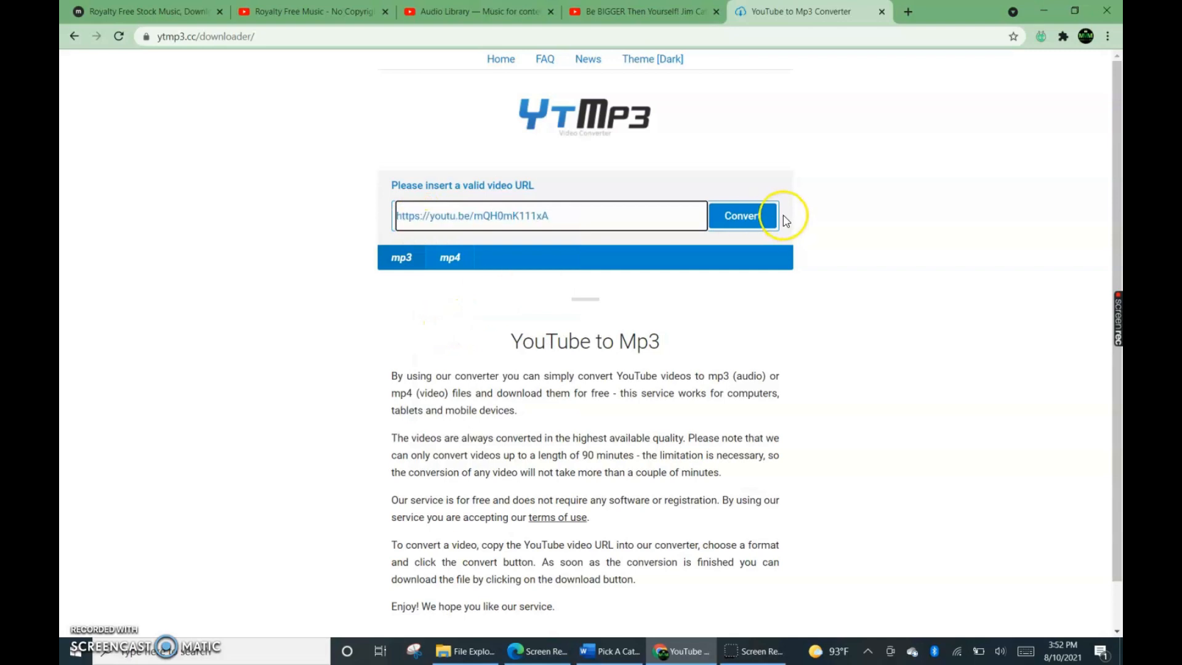
left_click(737, 217)
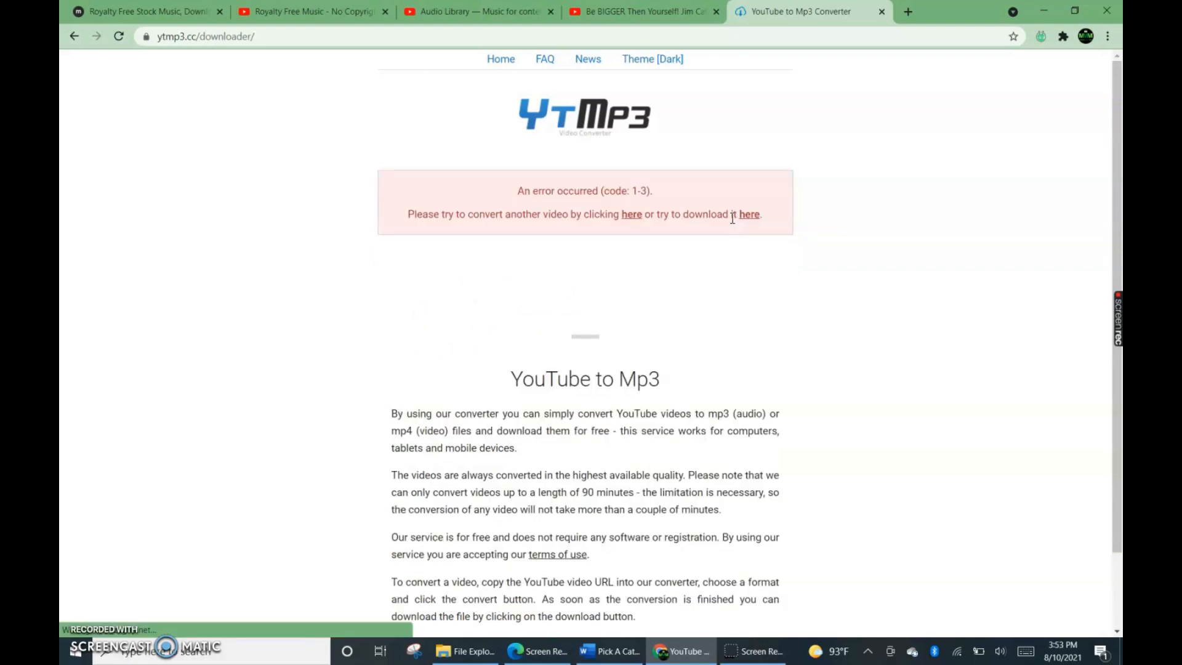
Reload the converter page, convert the copied video link to mp3 again and download the resulting audio file.
left_click(119, 37)
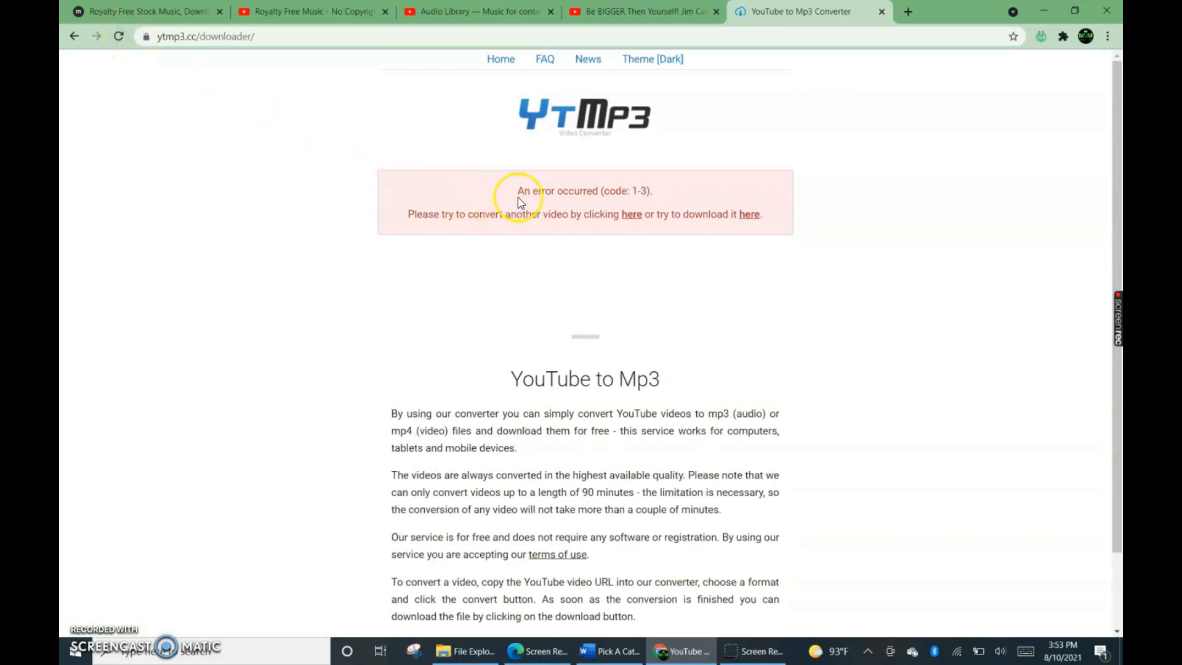
left_click(119, 37)
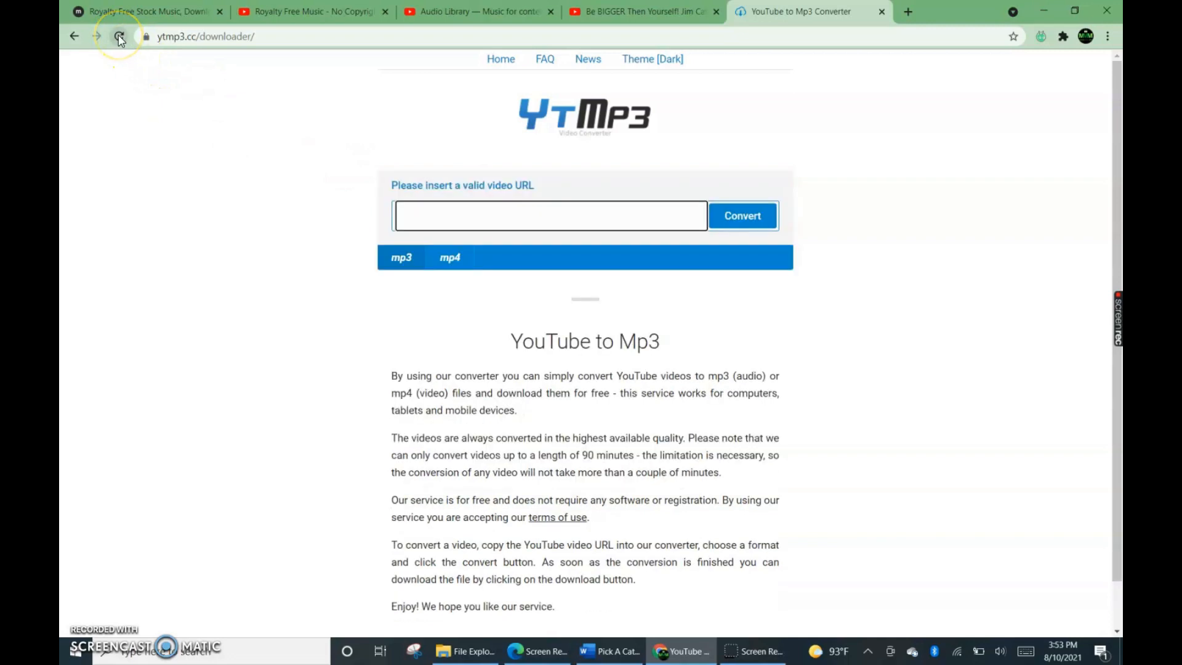
left_click(416, 216)
right_click(416, 215)
left_click(467, 323)
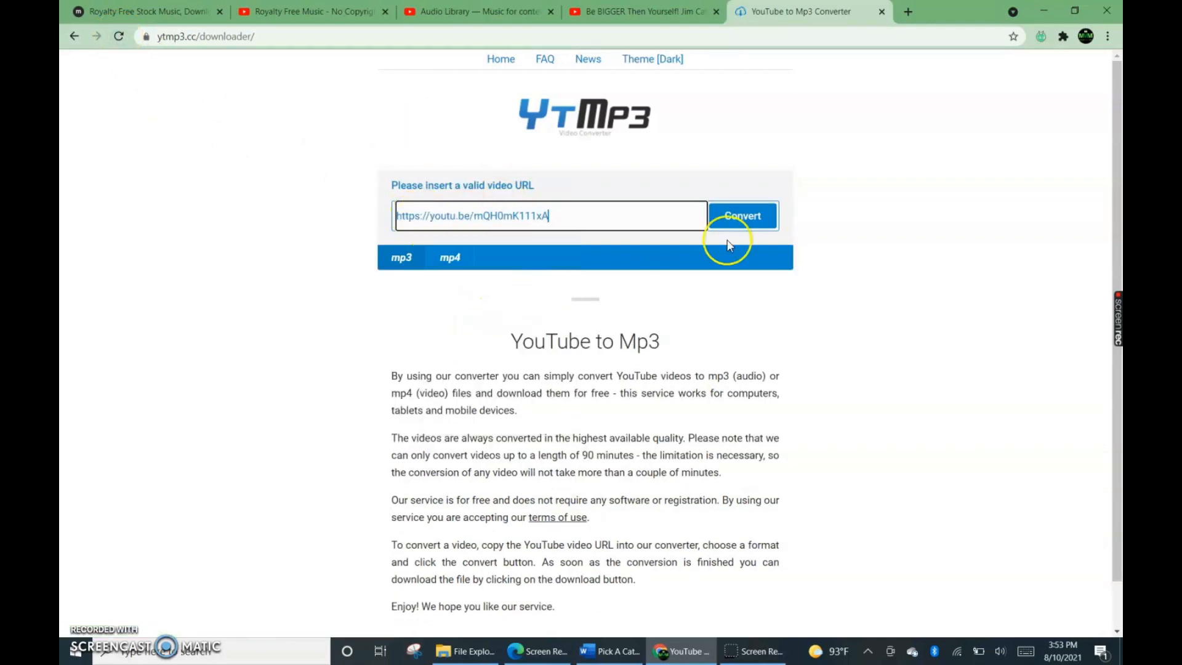
left_click(745, 216)
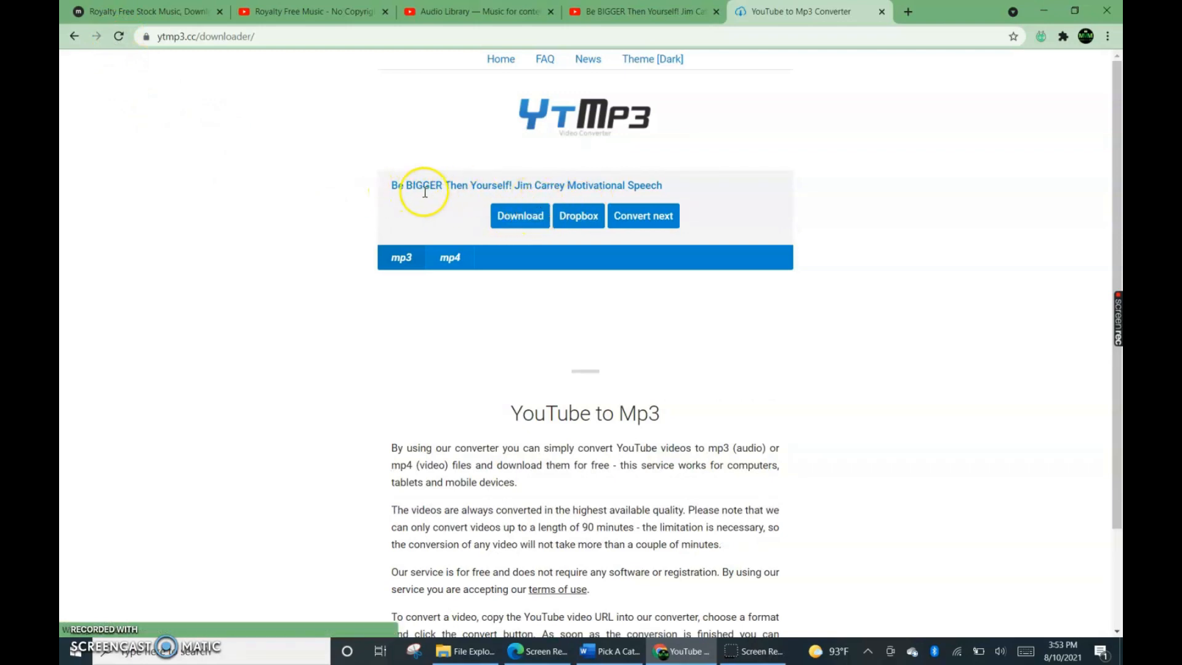
left_click(520, 214)
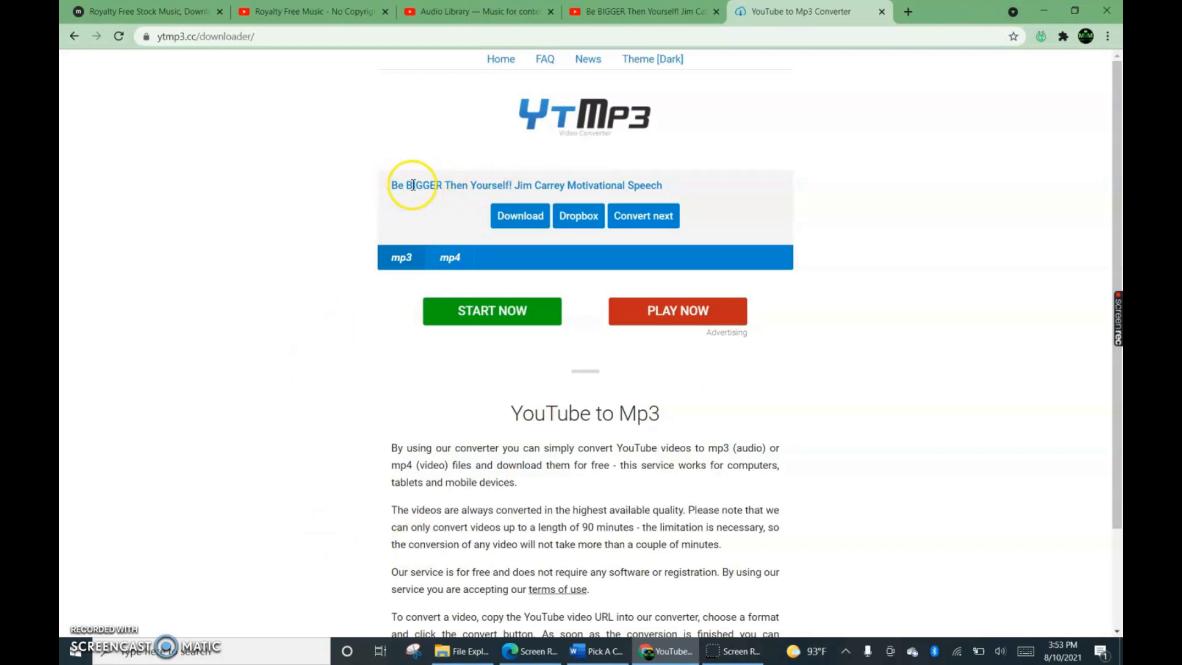
left_click_drag(443, 185, 391, 187)
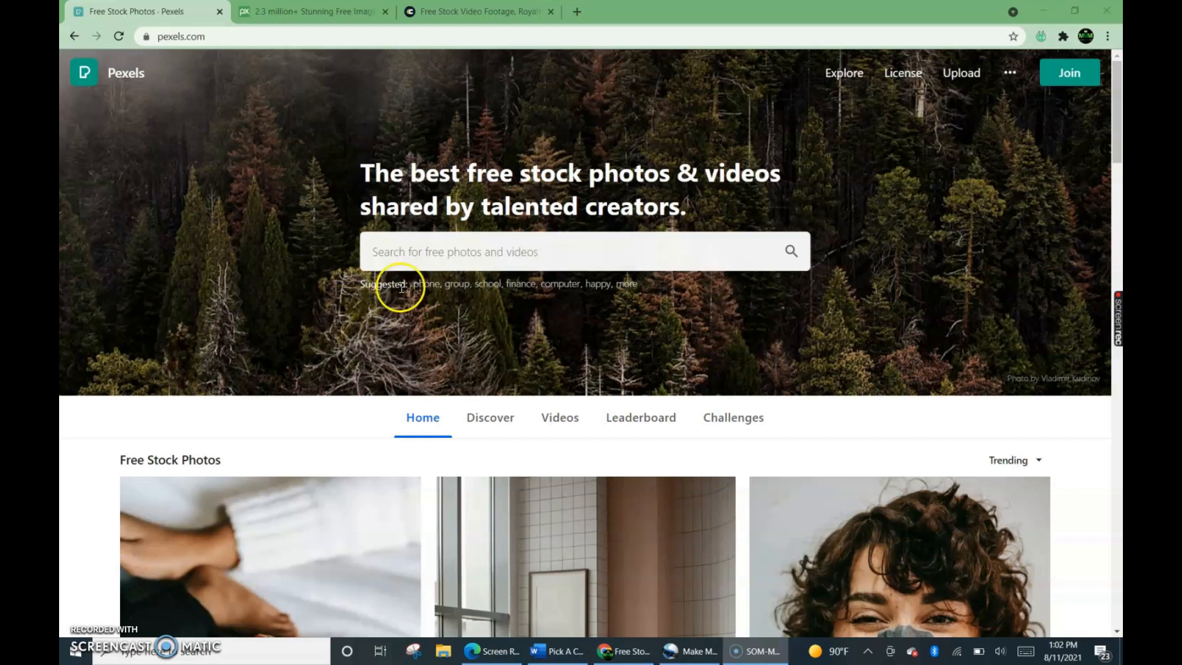
Search Pexels for "fitness" and show only the video results.
left_click(436, 257)
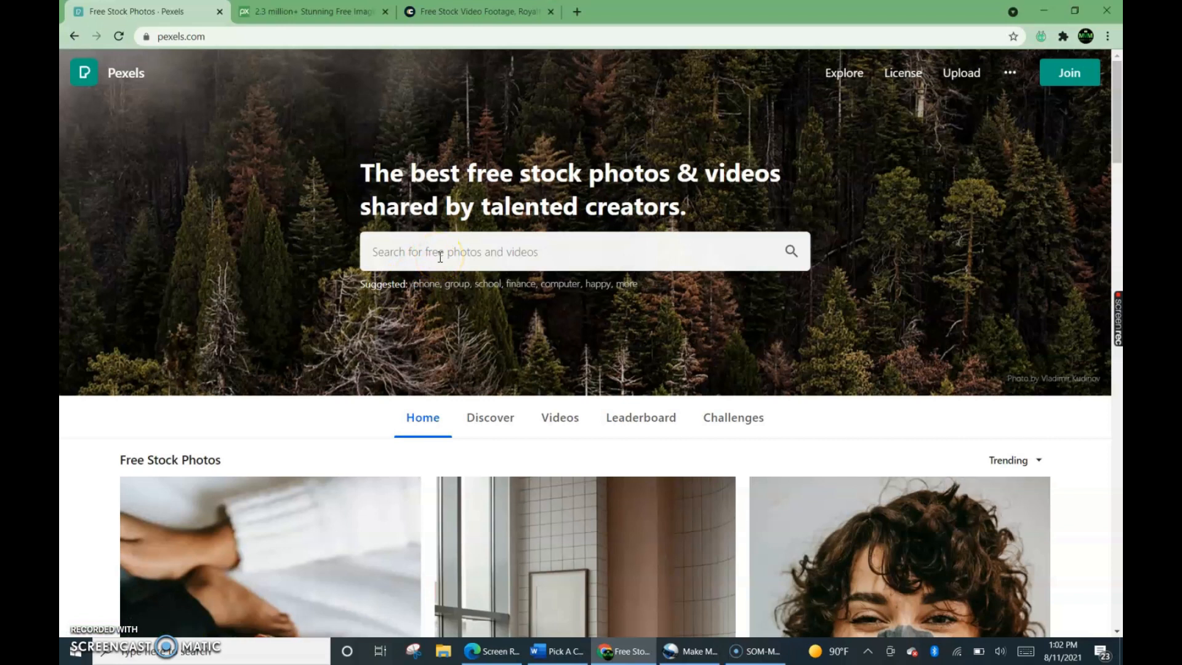
left_click(440, 257)
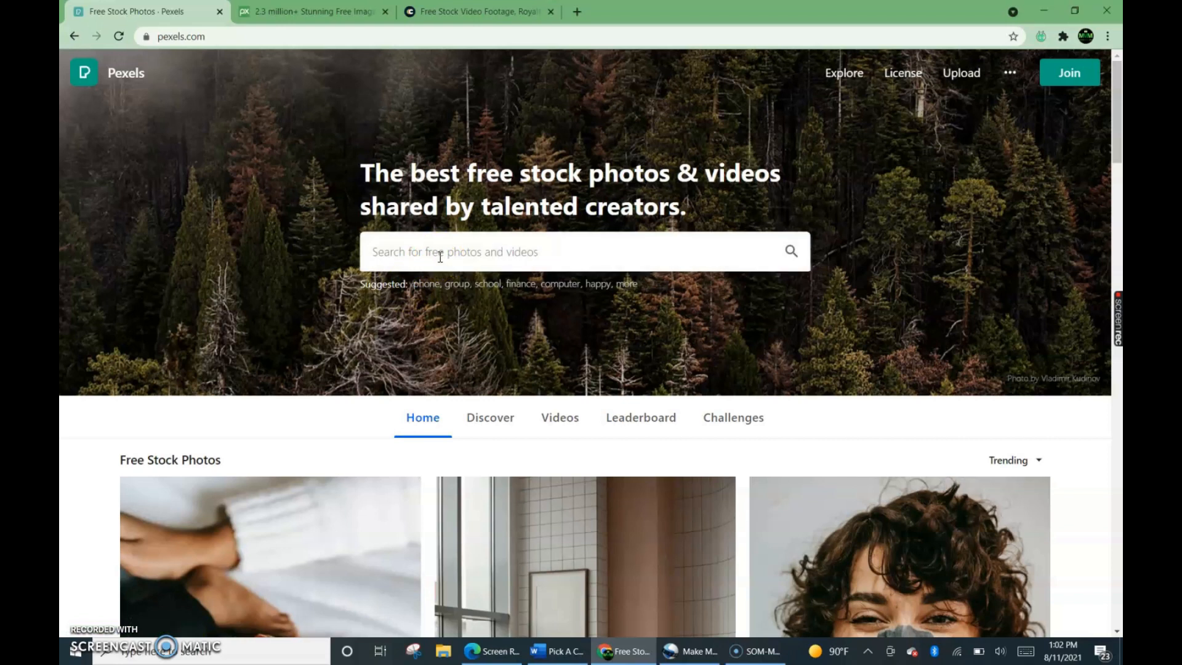
type("fitness")
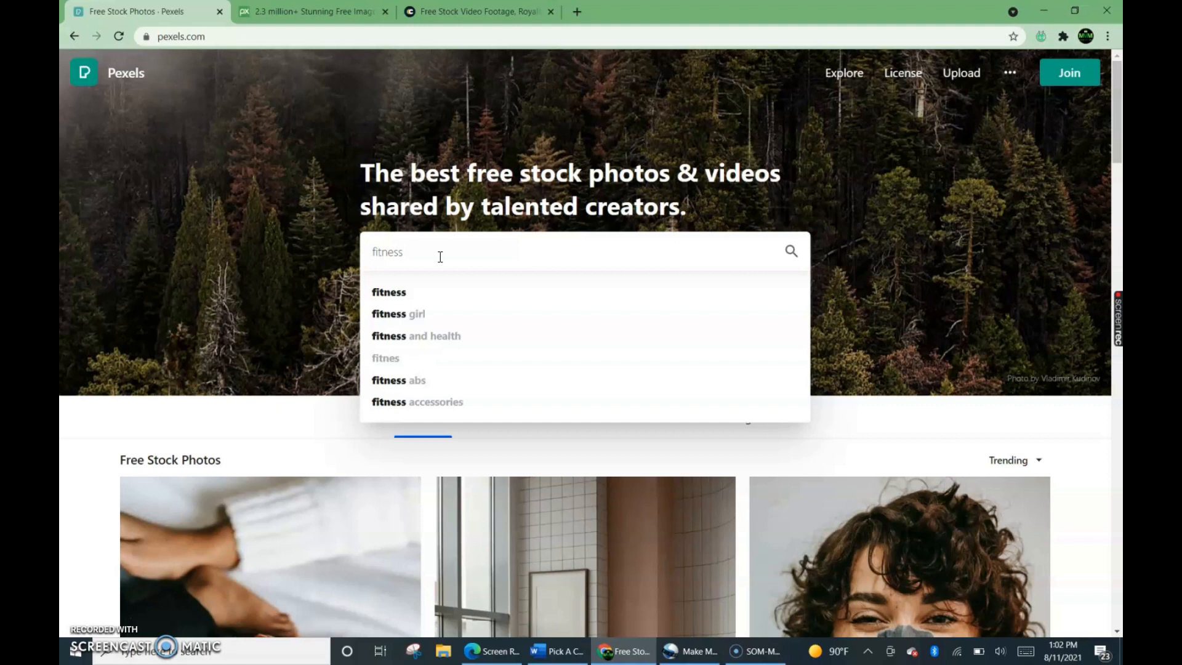
left_click(790, 251)
left_click(790, 252)
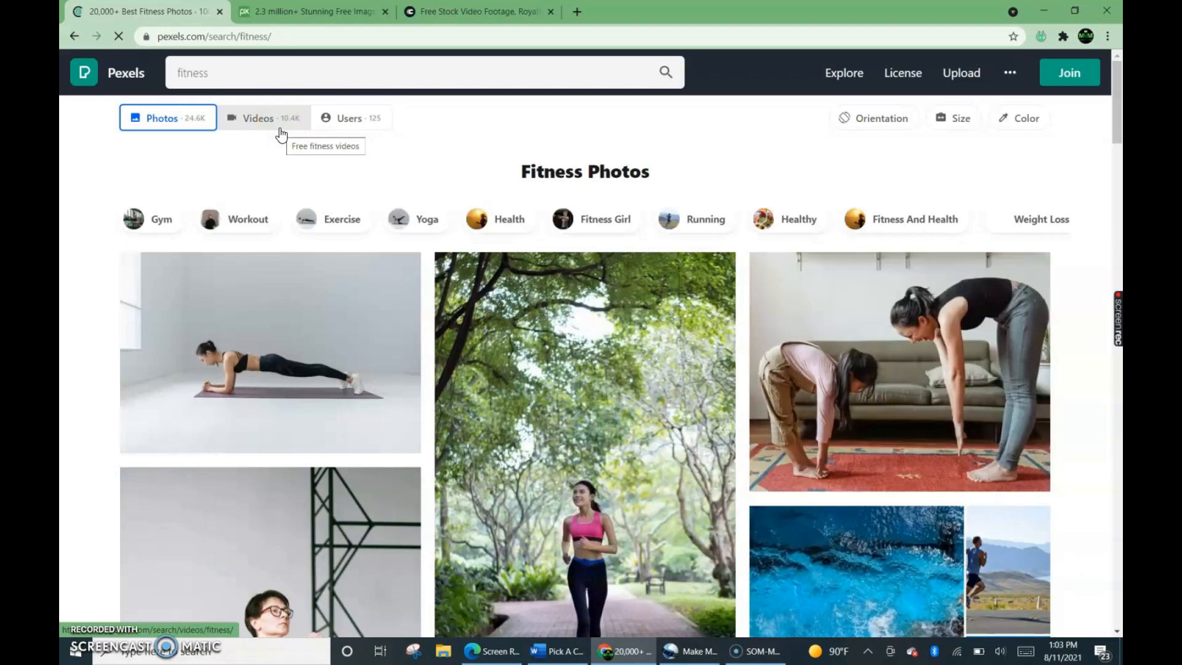
left_click(281, 134)
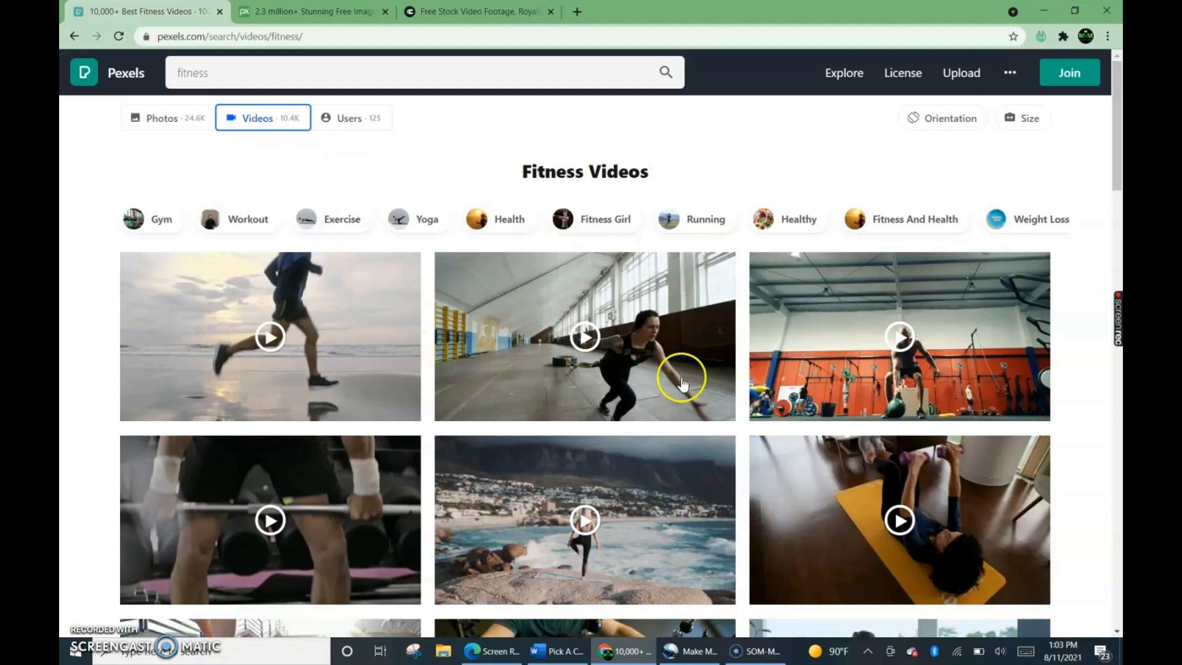
Look through the fitness video results, the orientation filter choices and the download option on the clips.
scroll(681, 385, "down", 10)
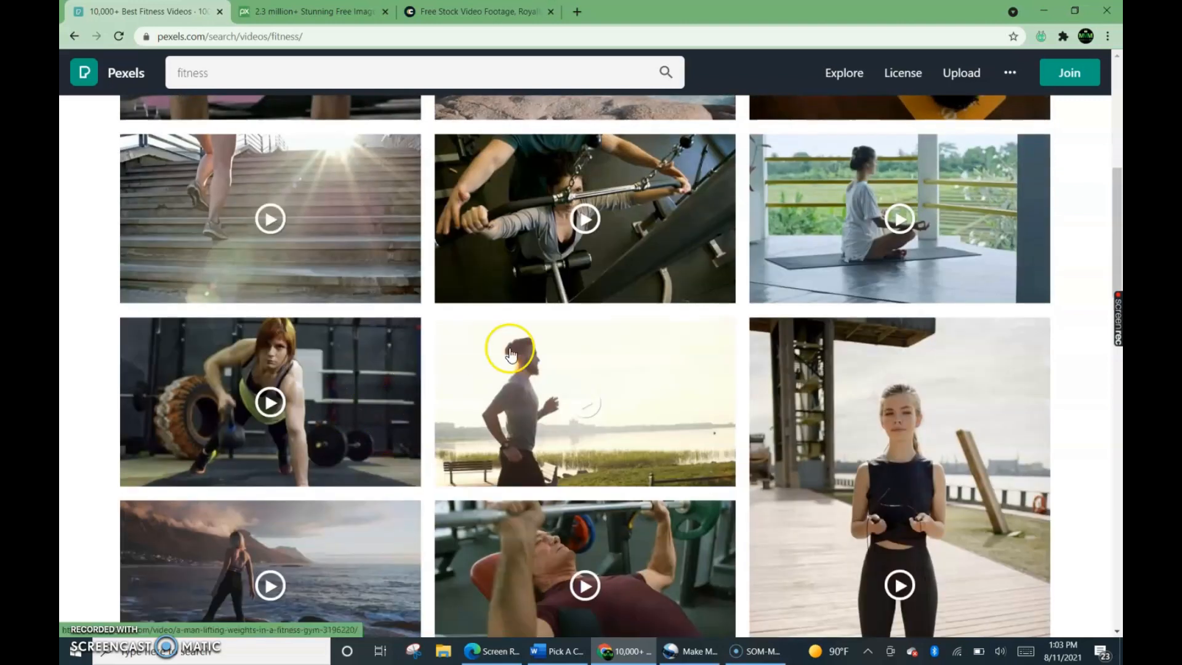
scroll(692, 475, "down", 5)
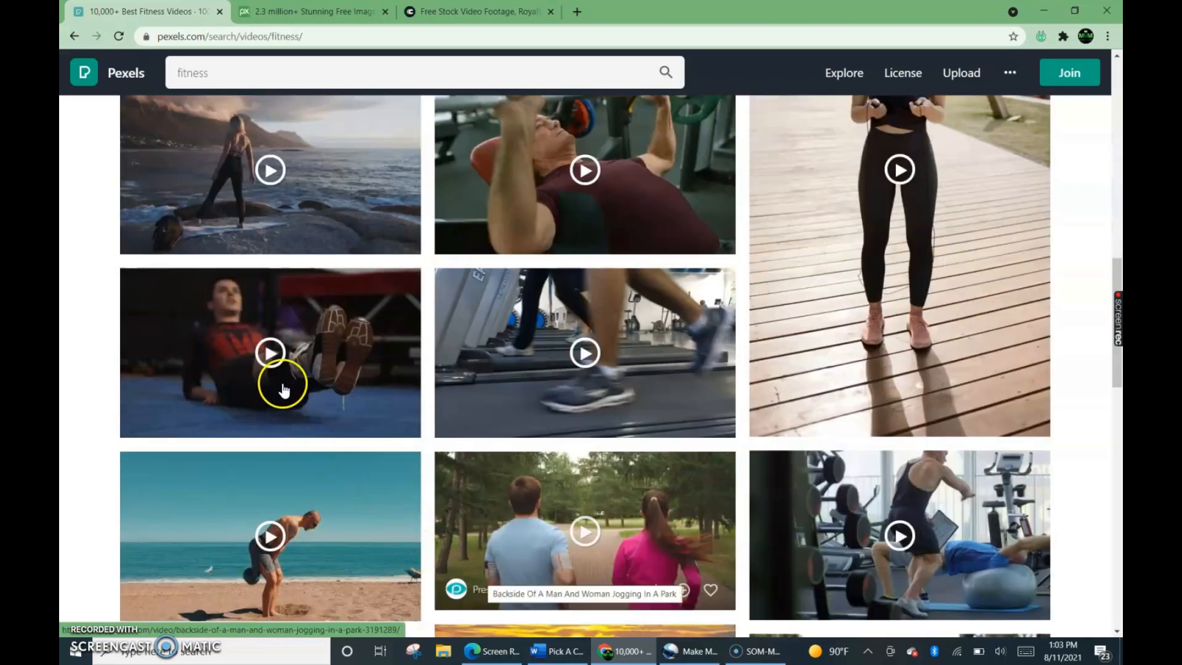
scroll(594, 448, "up", 5)
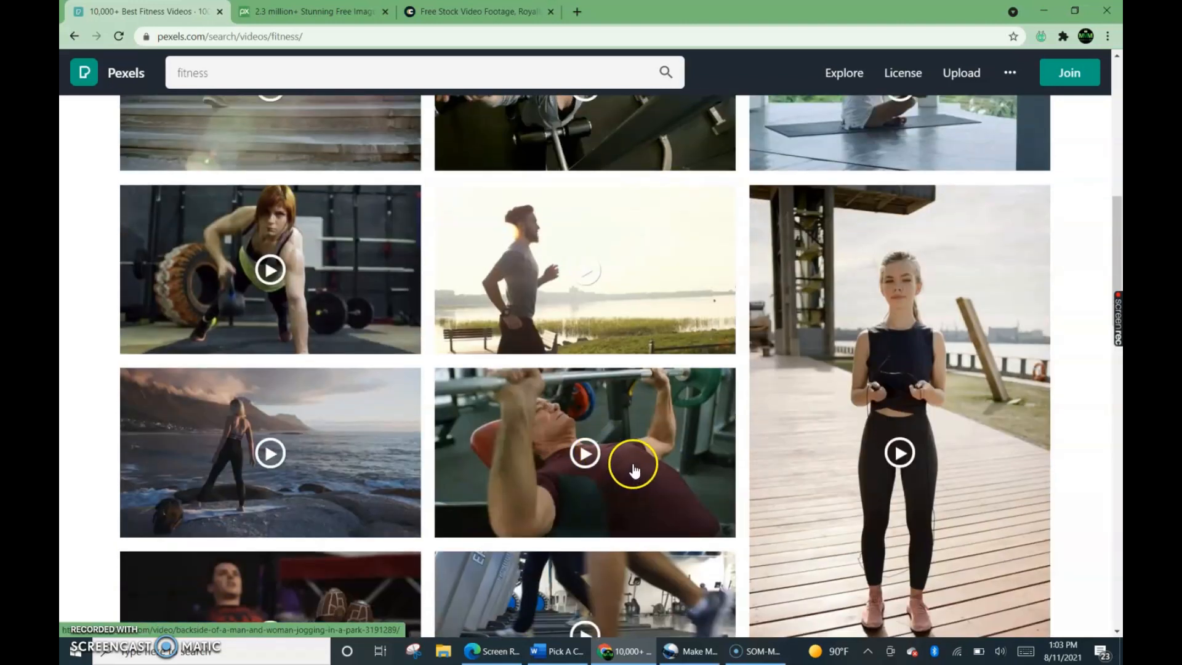
scroll(665, 473, "up", 7)
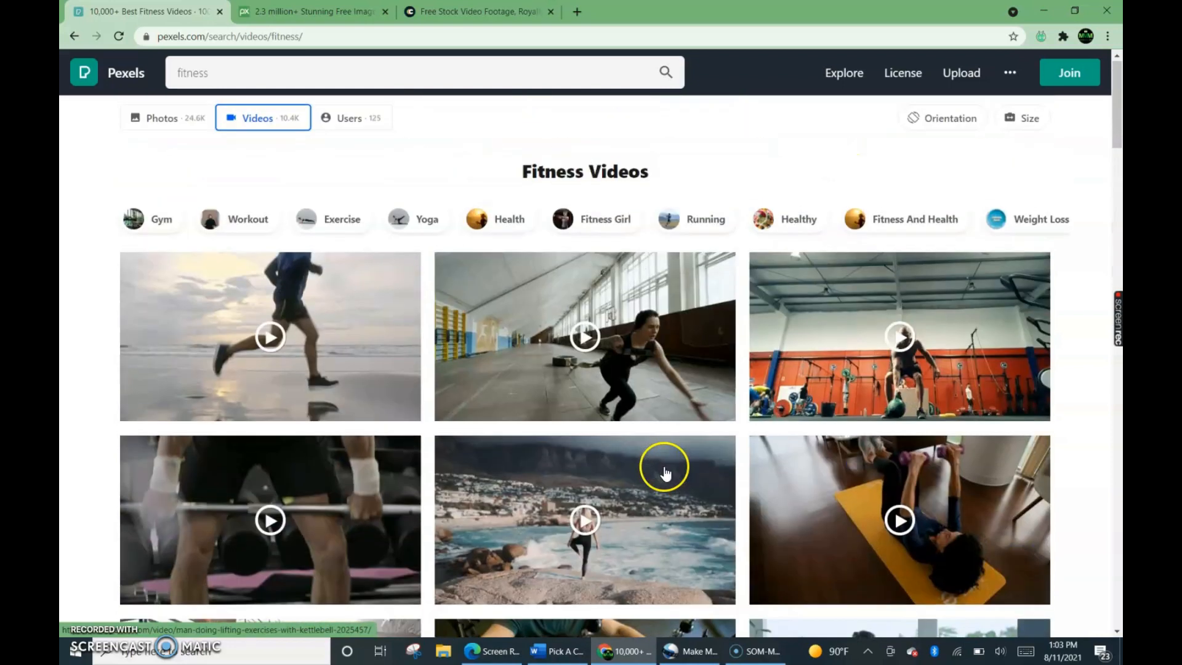
left_click(964, 121)
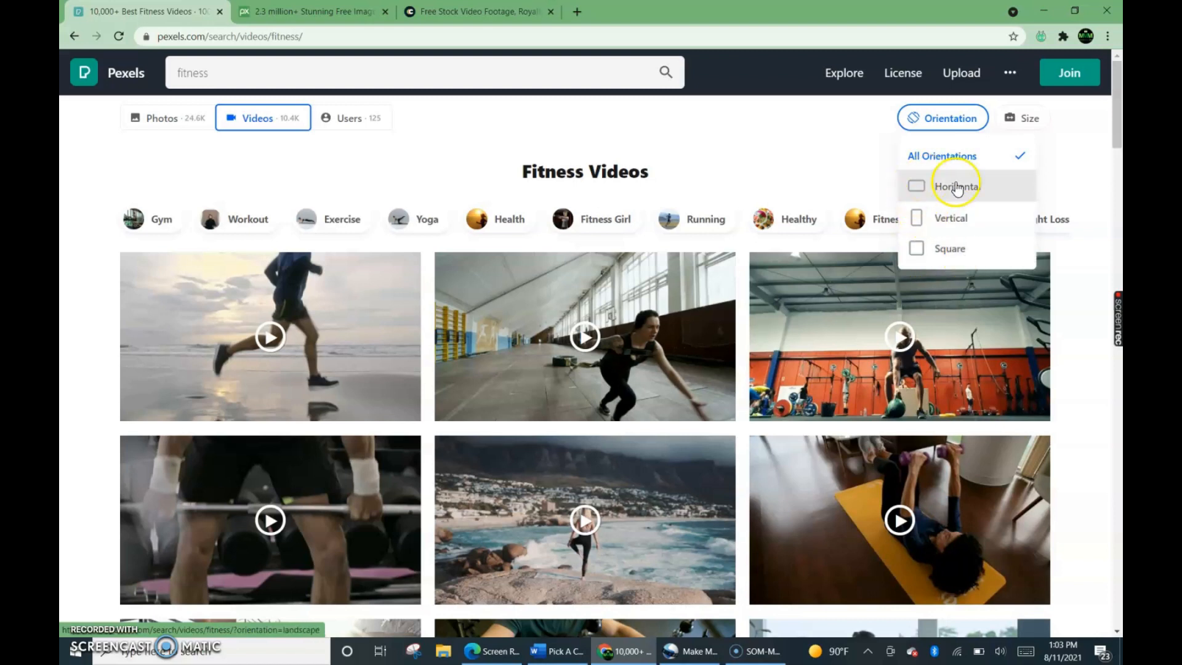
scroll(793, 383, "down", 1)
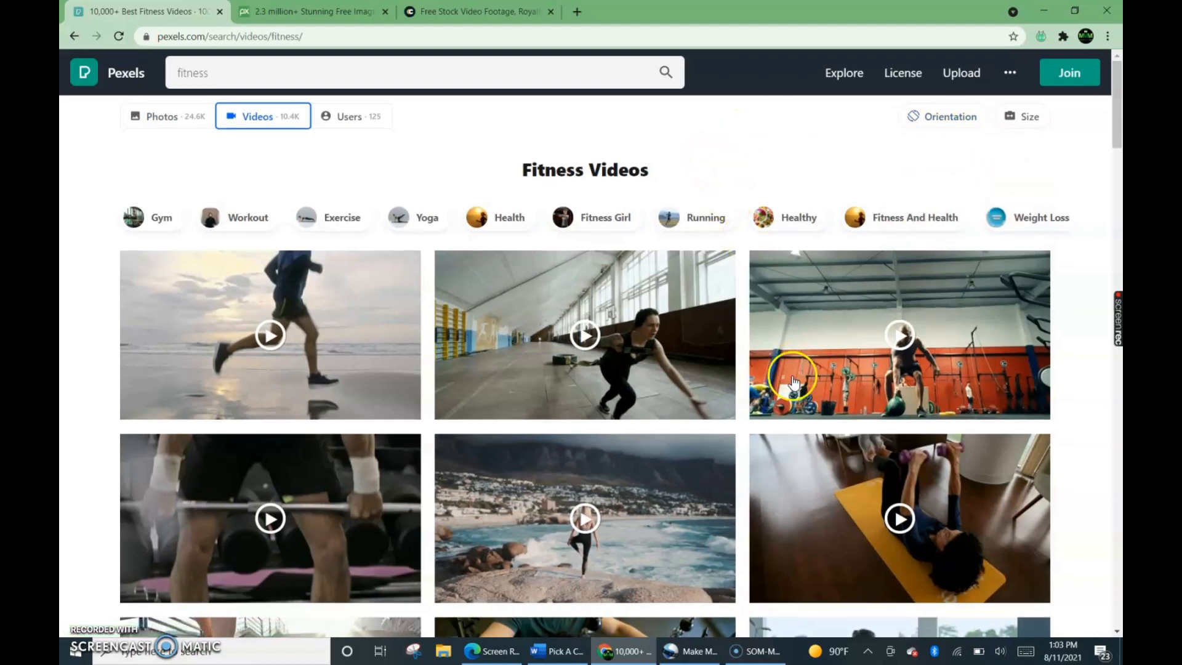
scroll(793, 382, "down", 6)
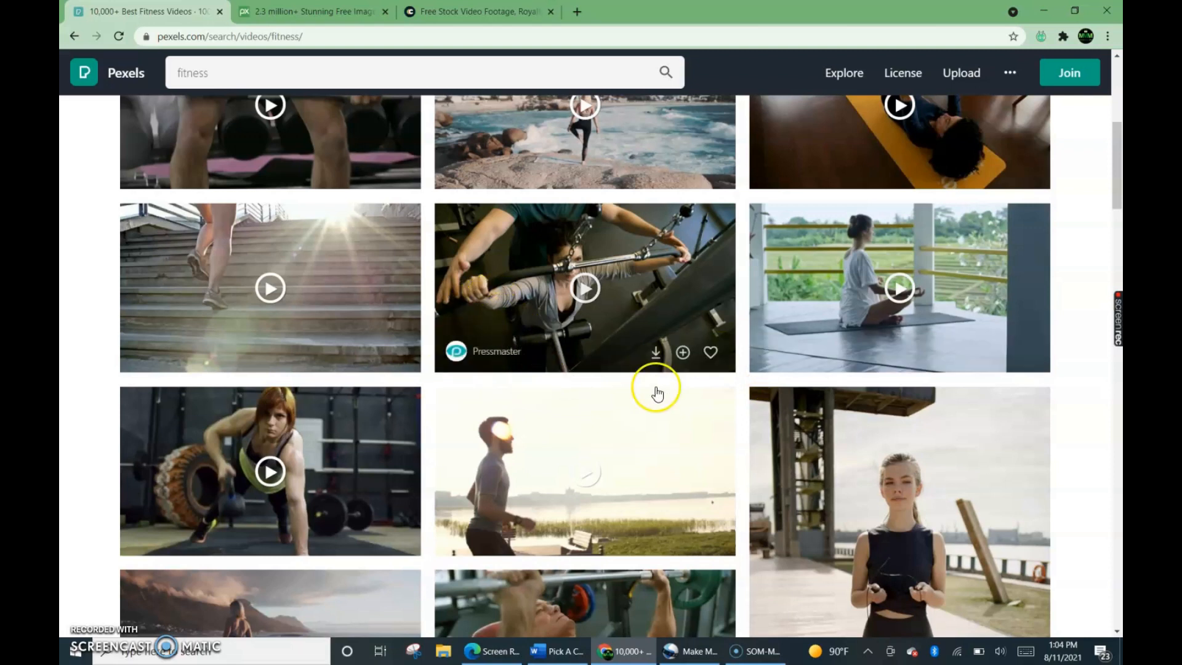
scroll(726, 431, "up", 3)
scroll(723, 445, "up", 3)
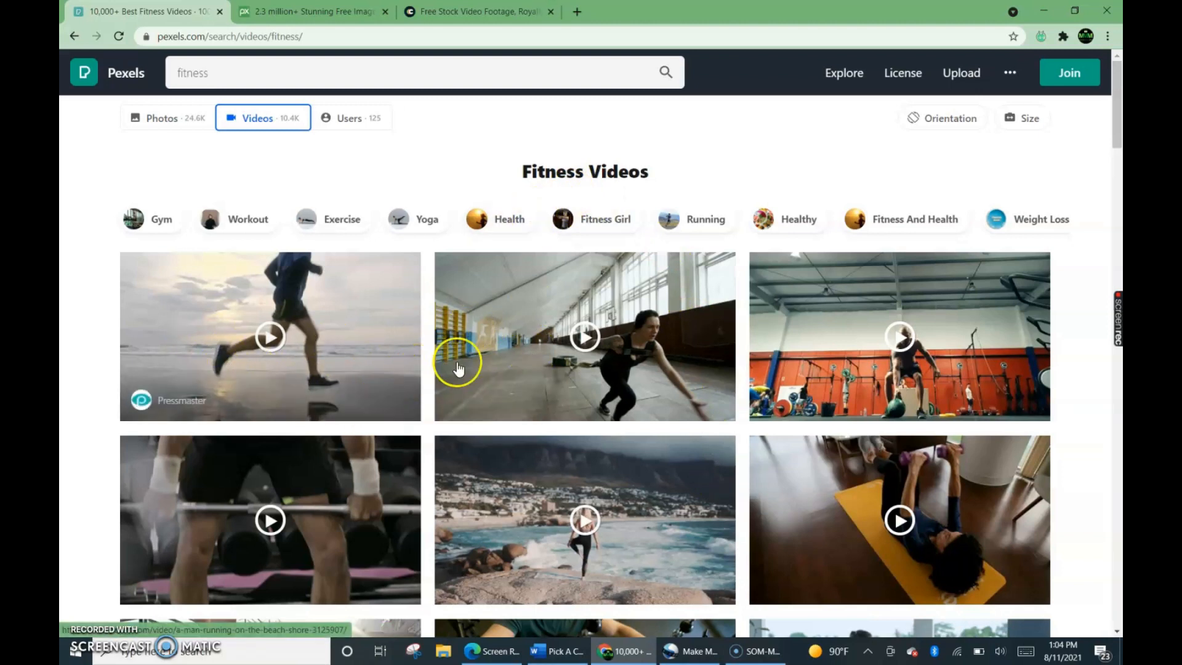
scroll(626, 396, "down", 3)
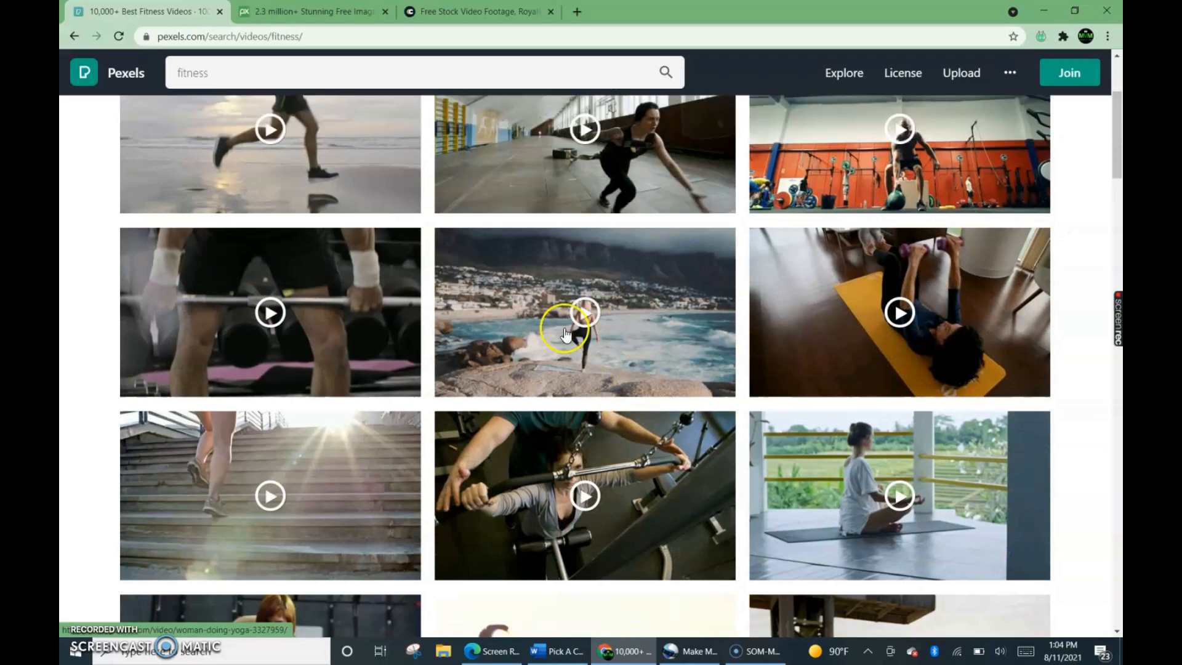
scroll(684, 416, "down", 4)
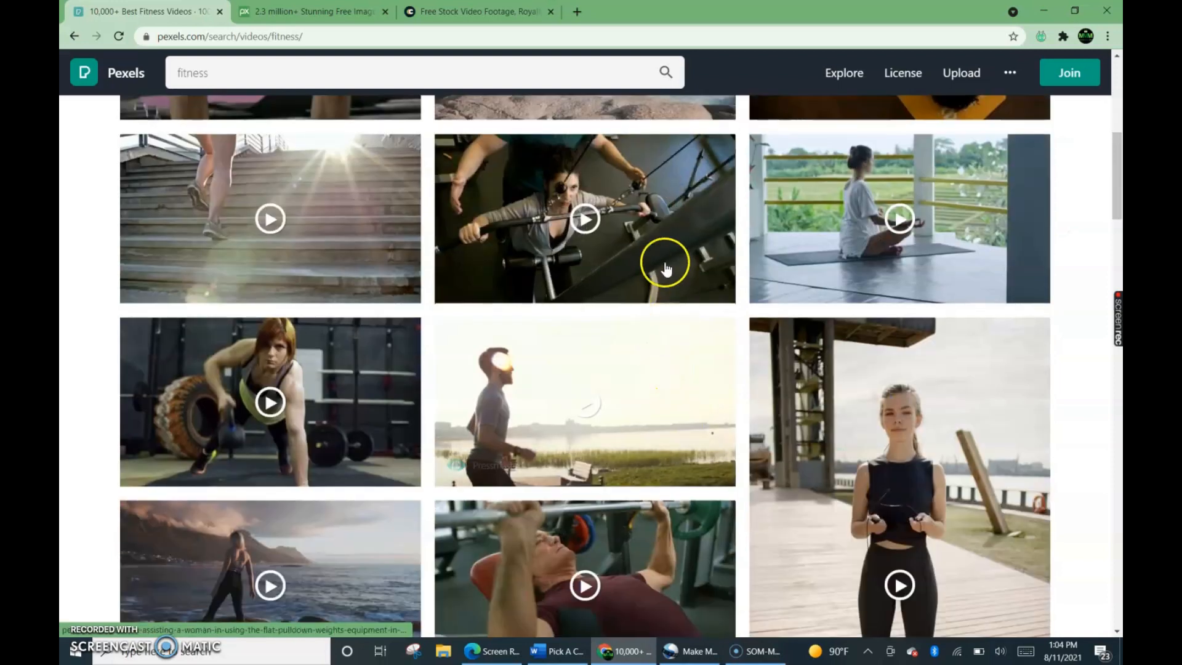
mouse_move(660, 275)
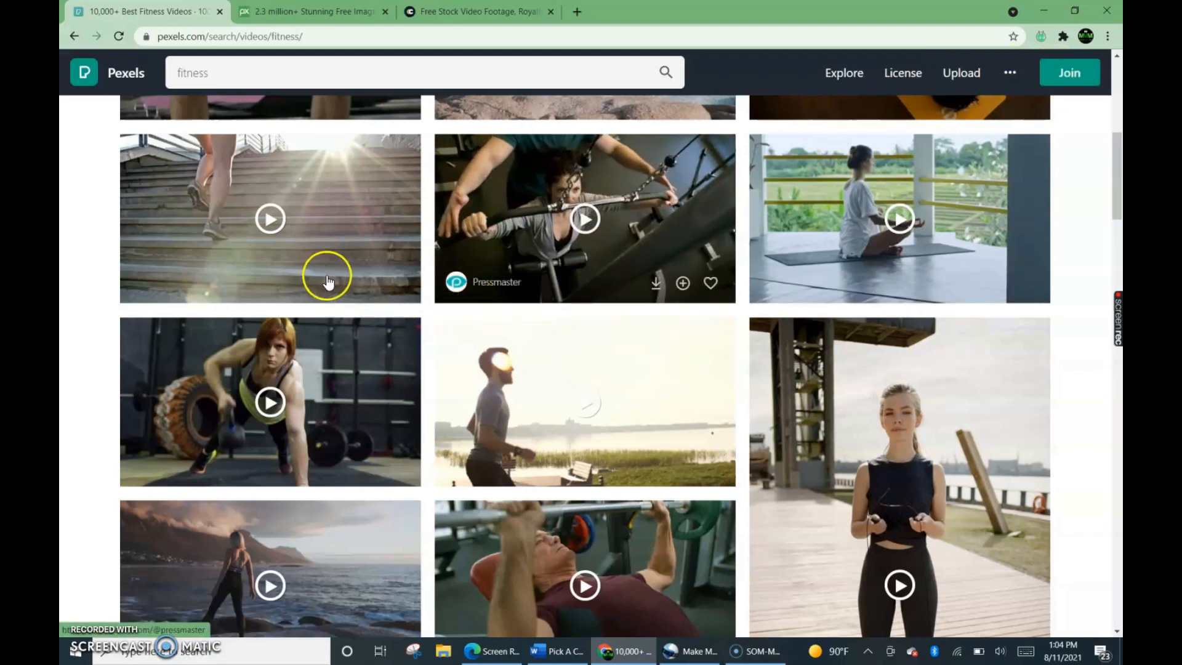
scroll(588, 299, "up", 3)
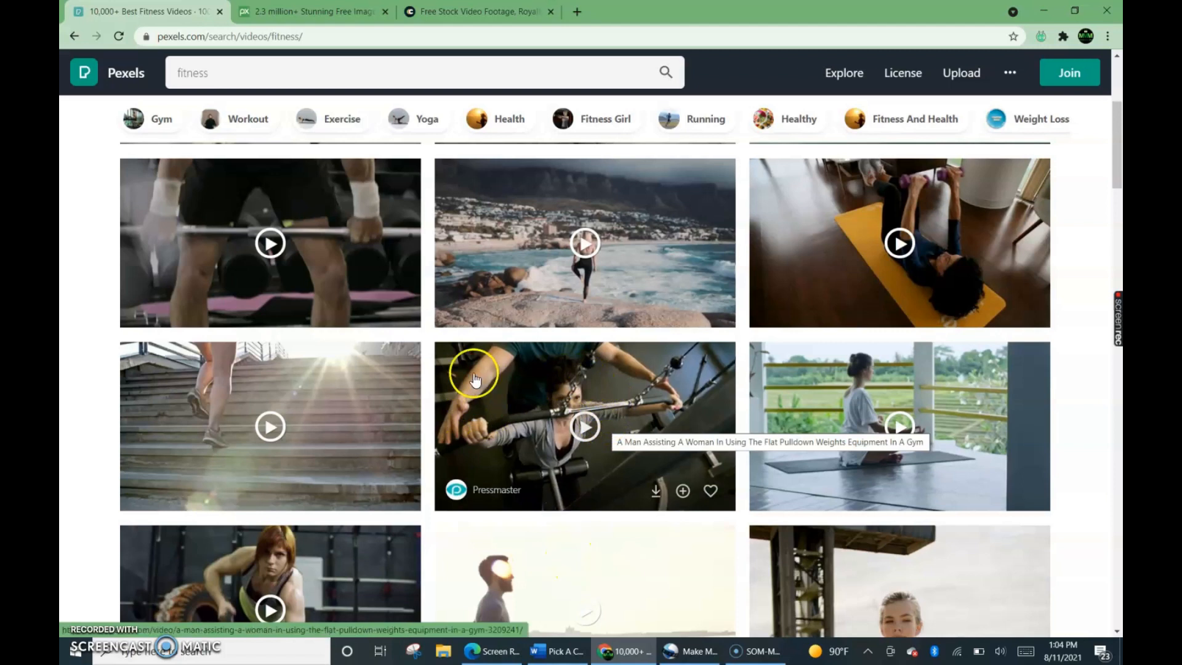
scroll(456, 369, "up", 4)
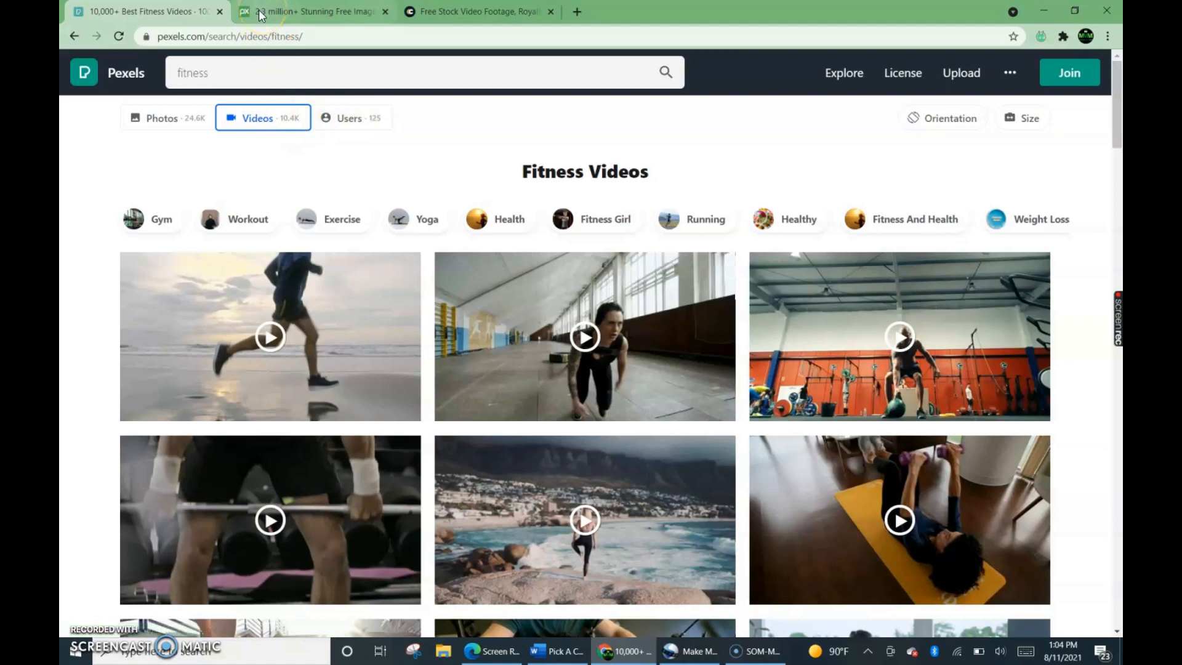
Switch to Pixabay and search its images for "fitness".
key("ctrl+Tab")
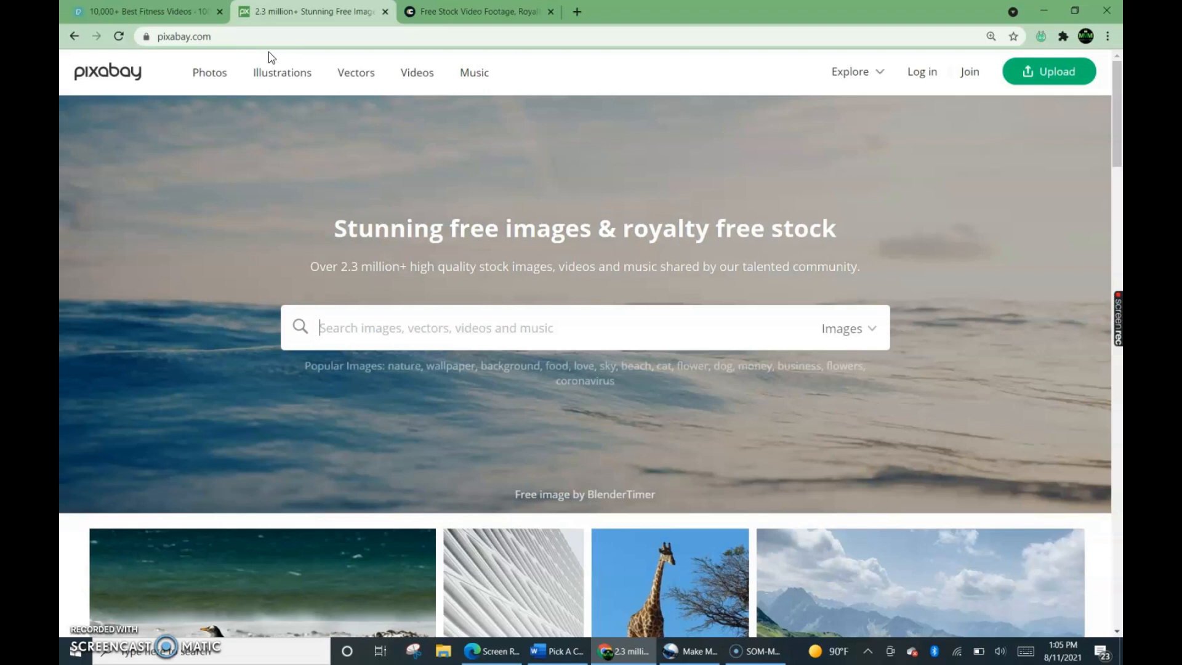
left_click(346, 328)
type("fit")
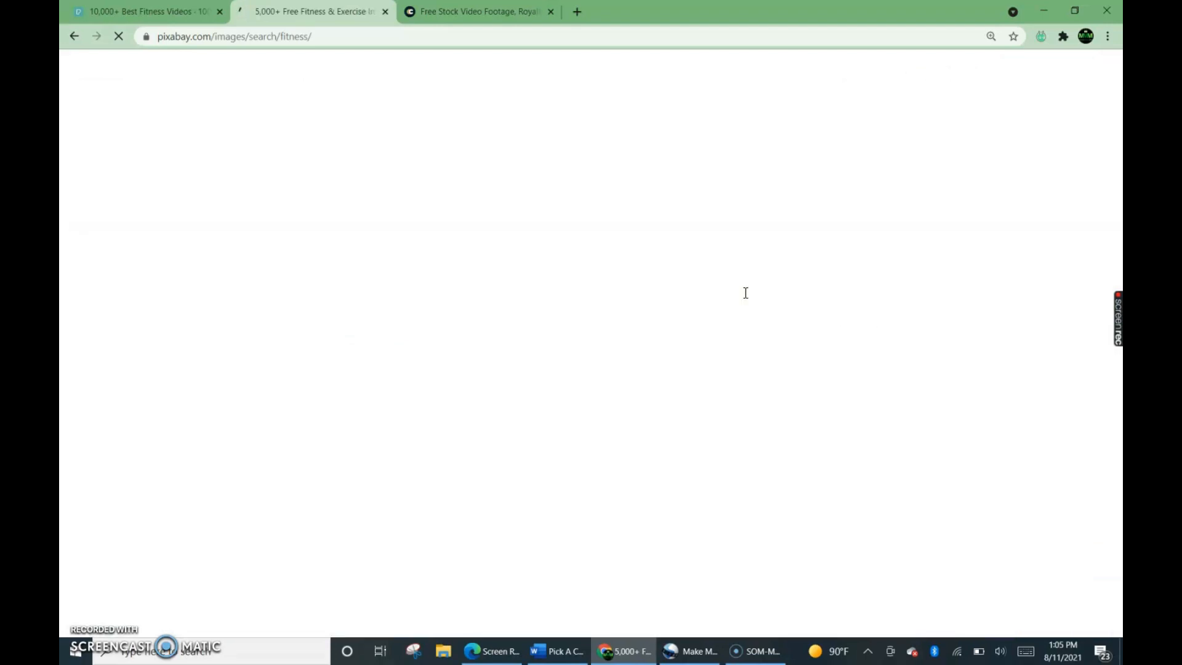
Limit the Pixabay search for "fitness" to videos.
left_click(703, 168)
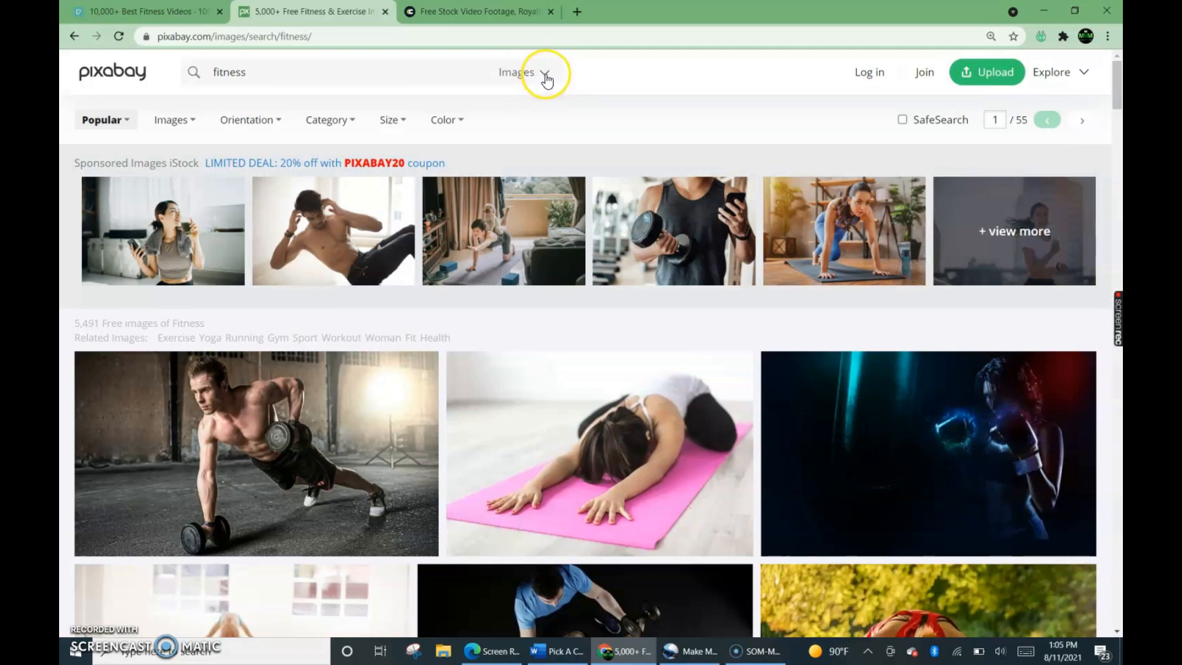
left_click(545, 76)
left_click(457, 215)
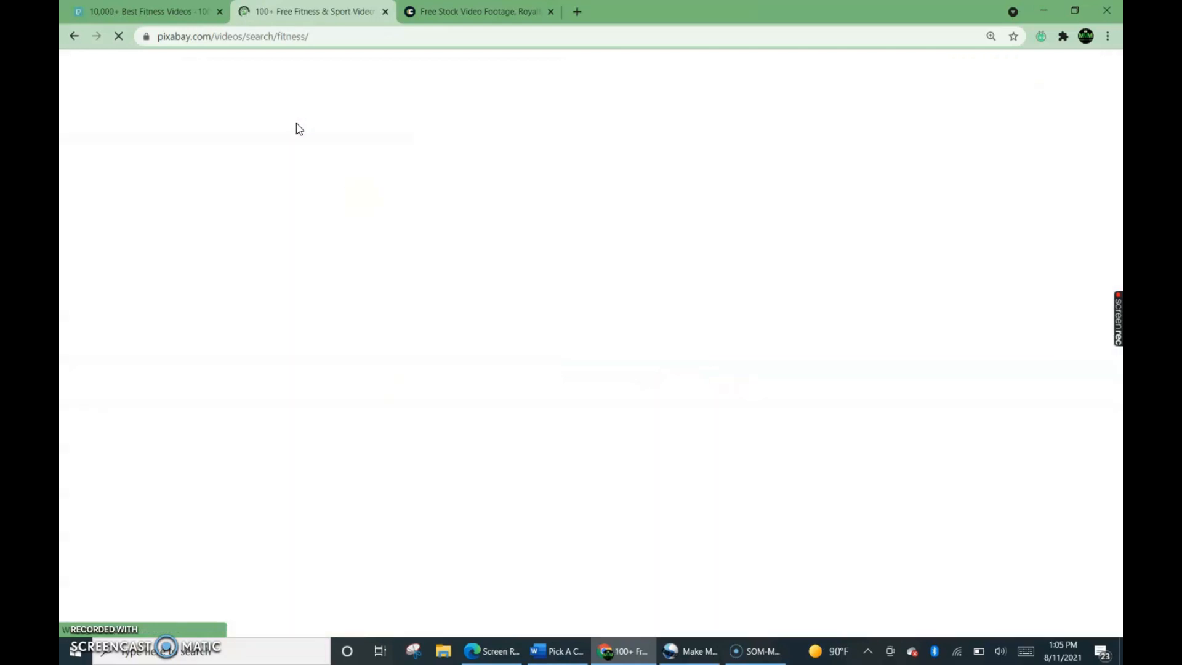
left_click(259, 15)
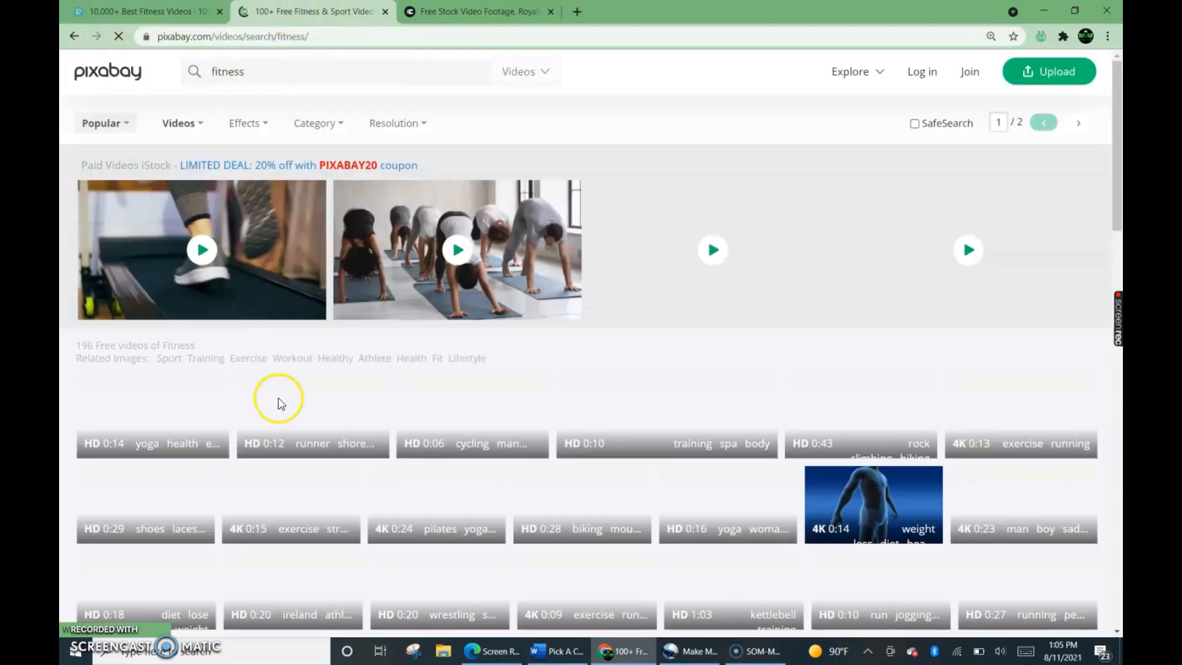
Open the bike cycling clip from the fitness video results and download it as a 1920×1080 MP4.
scroll(281, 403, "down", 5)
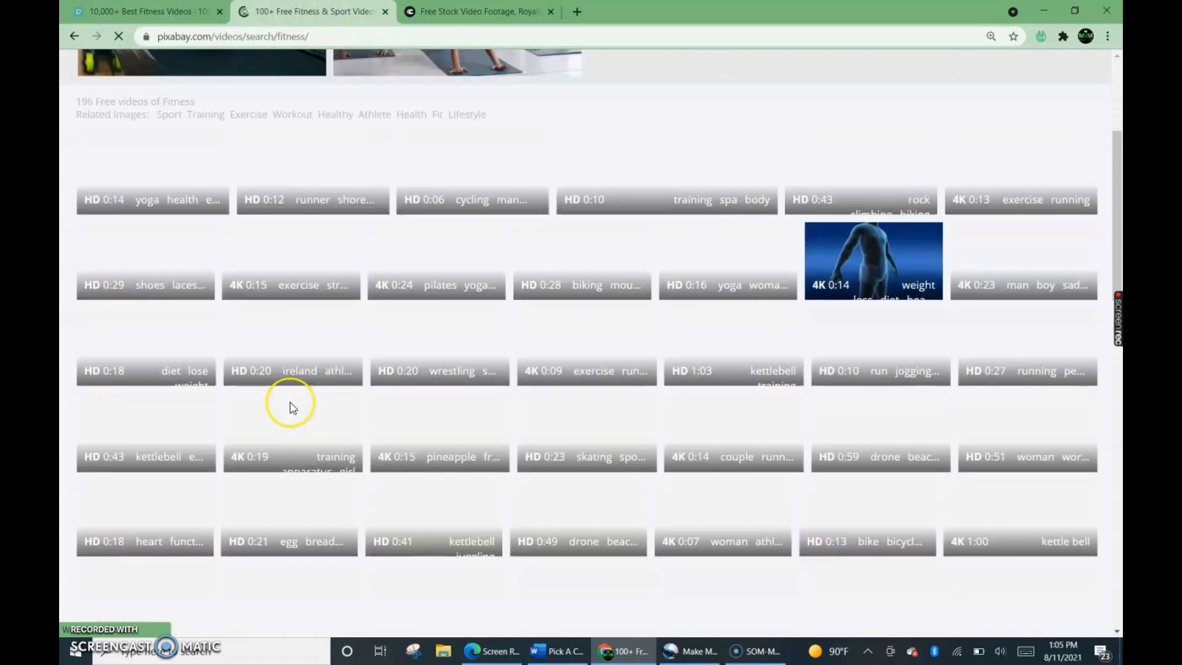
scroll(290, 403, "down", 2)
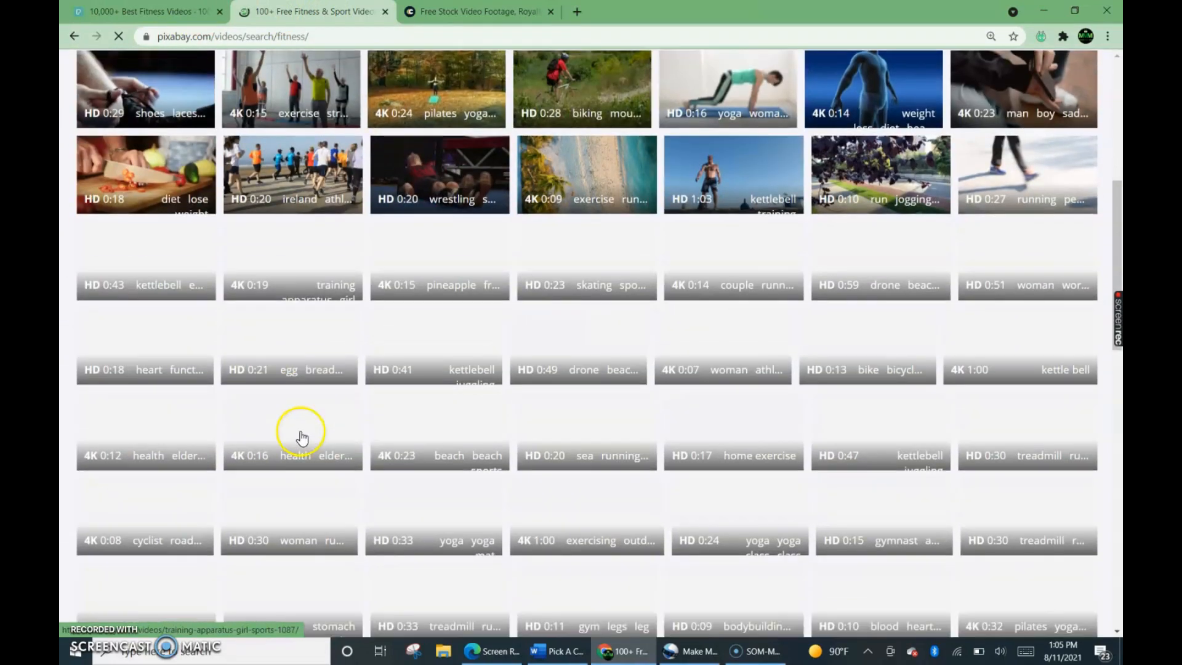
scroll(308, 419, "down", 3)
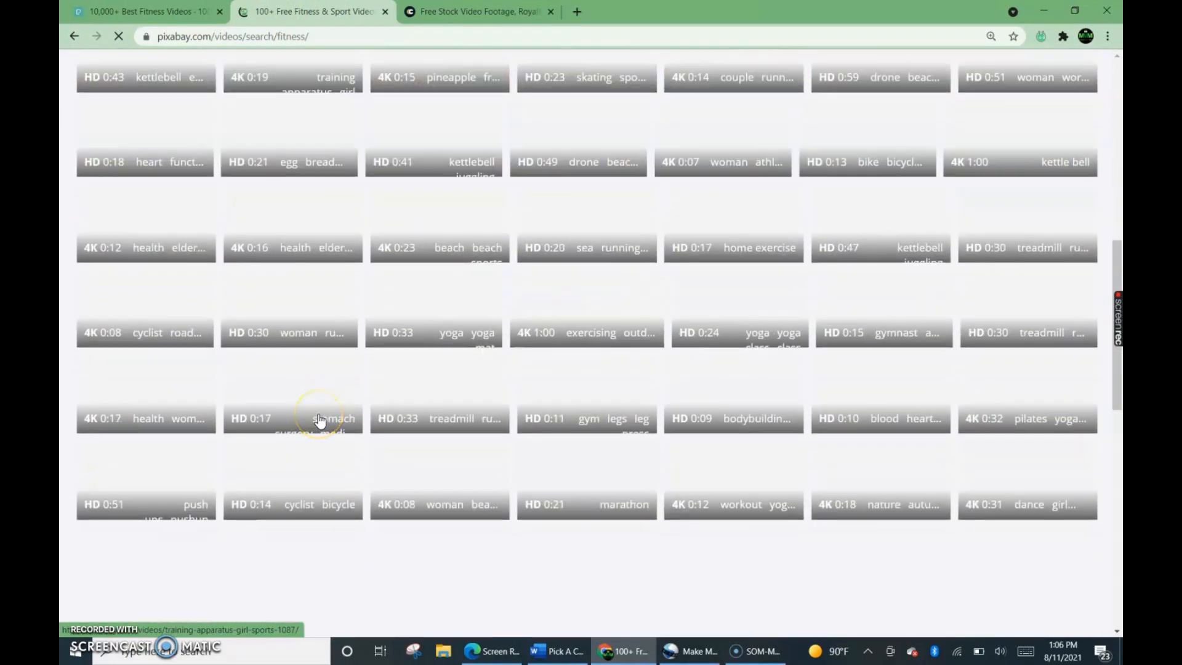
scroll(423, 378, "up", 2)
scroll(422, 377, "up", 4)
scroll(422, 377, "down", 6)
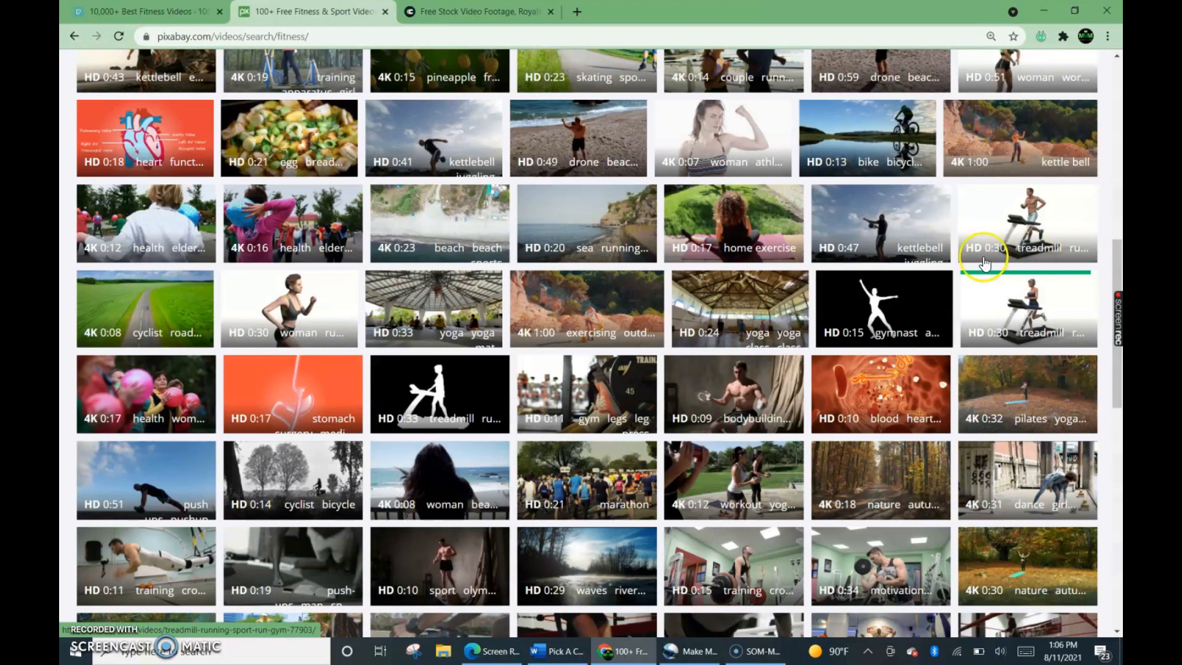
left_click(882, 147)
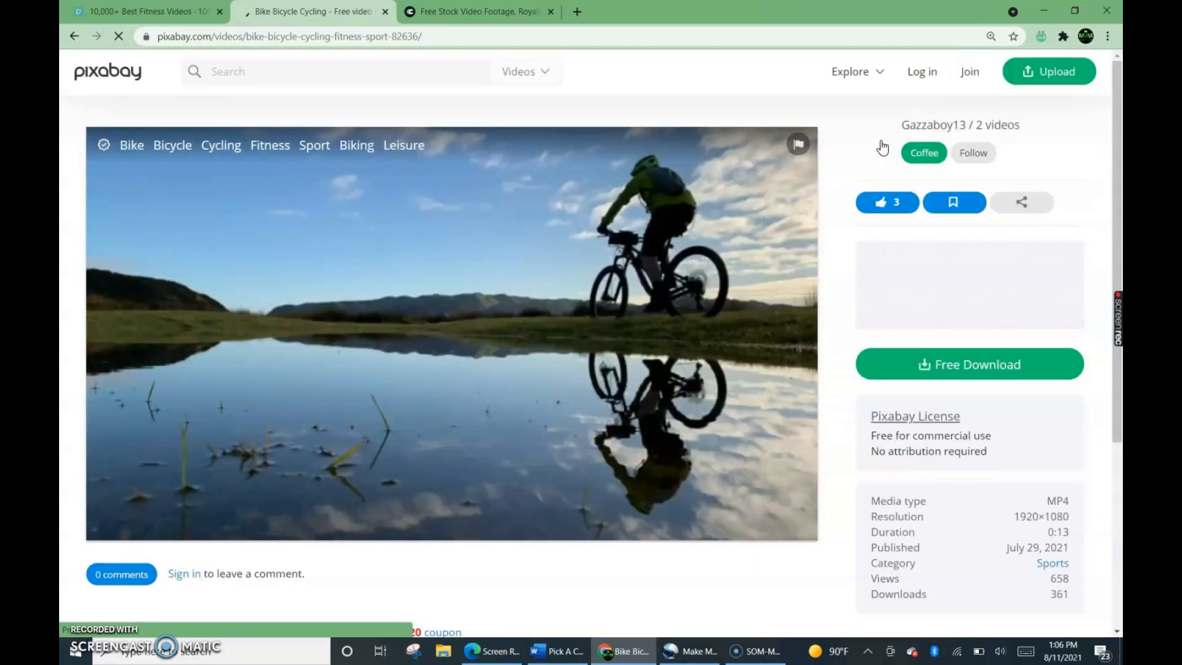
left_click(871, 186)
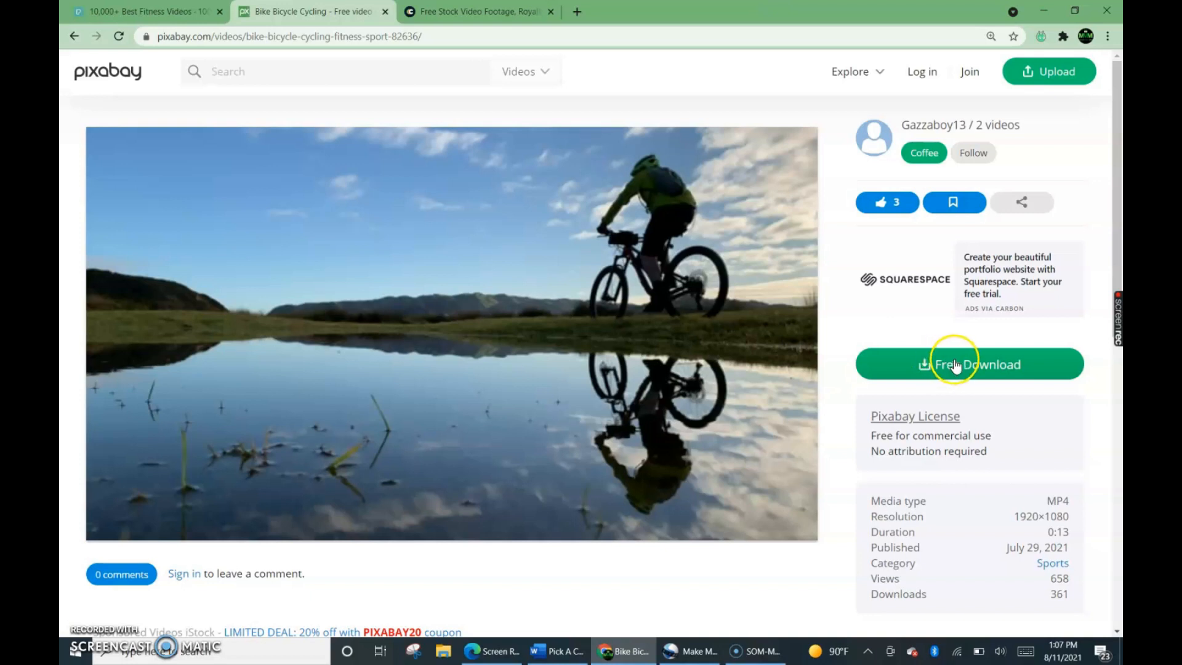
left_click(1001, 364)
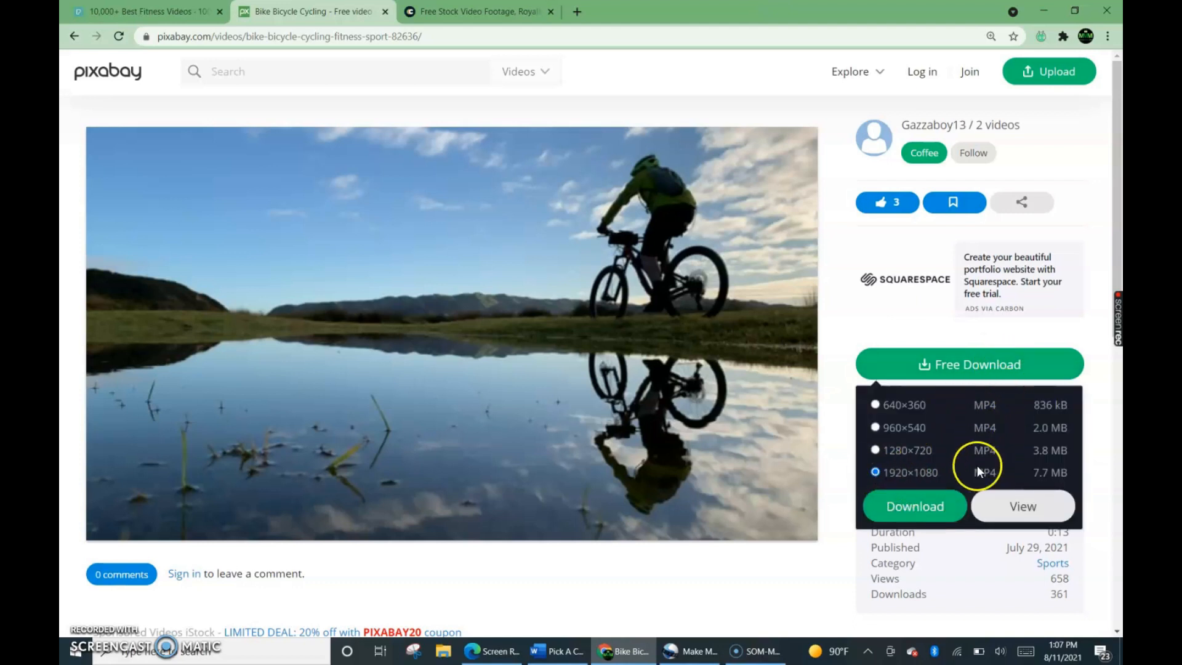
left_click(898, 509)
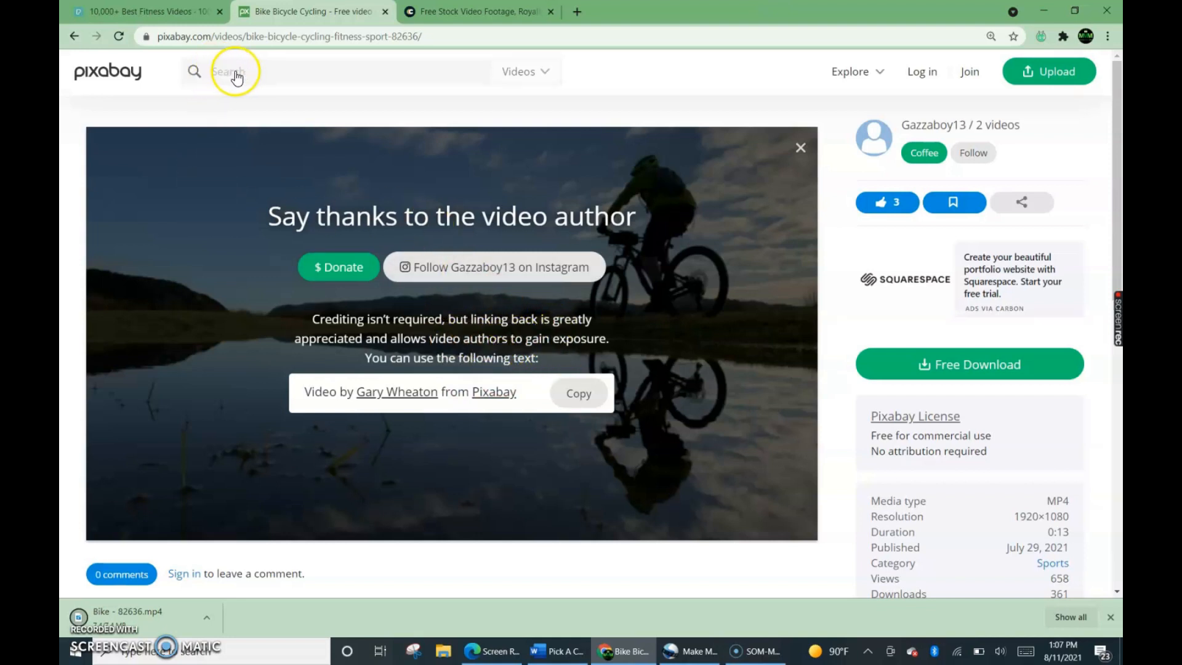
Switch to Coverr and open the Work from Home stock video category.
left_click(435, 17)
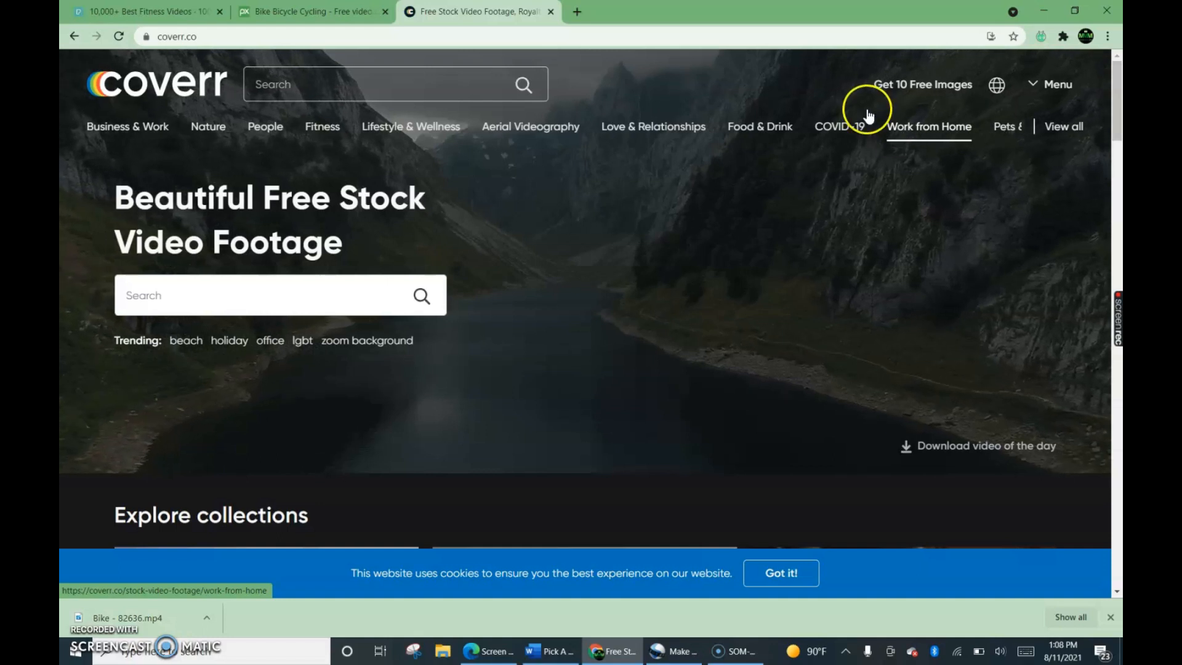
left_click(917, 127)
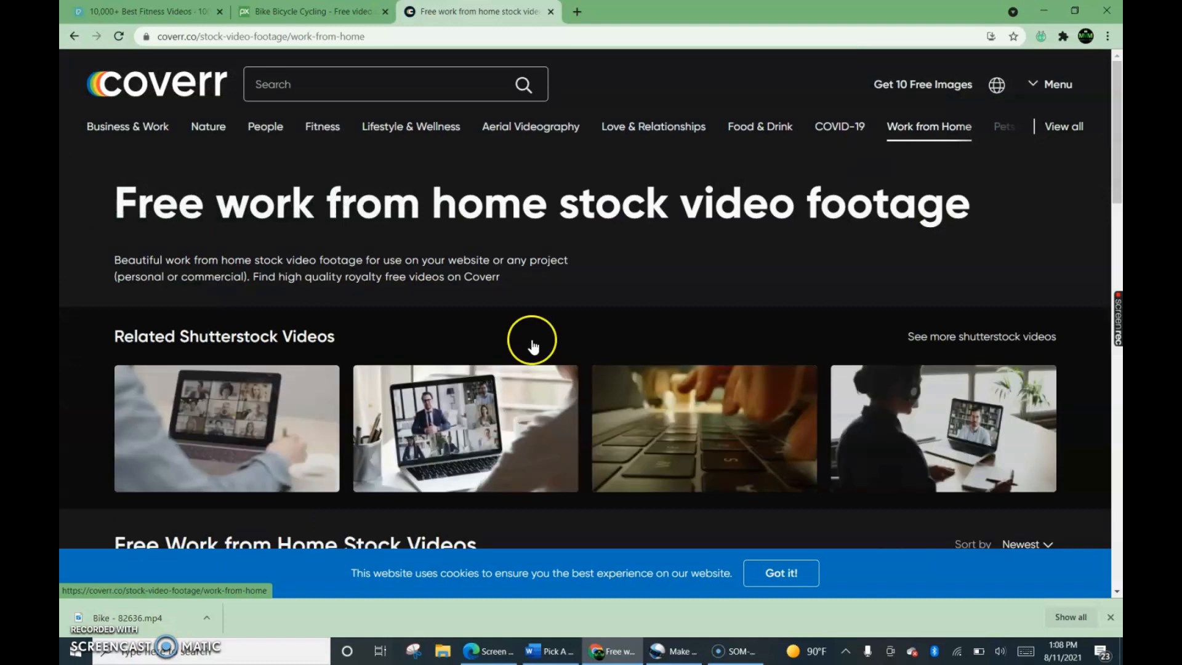
Look through Coverr's free work from home stock videos, the download option on the clips and the related Shutterstock videos.
scroll(497, 337, "down", 5)
scroll(308, 264, "down", 3)
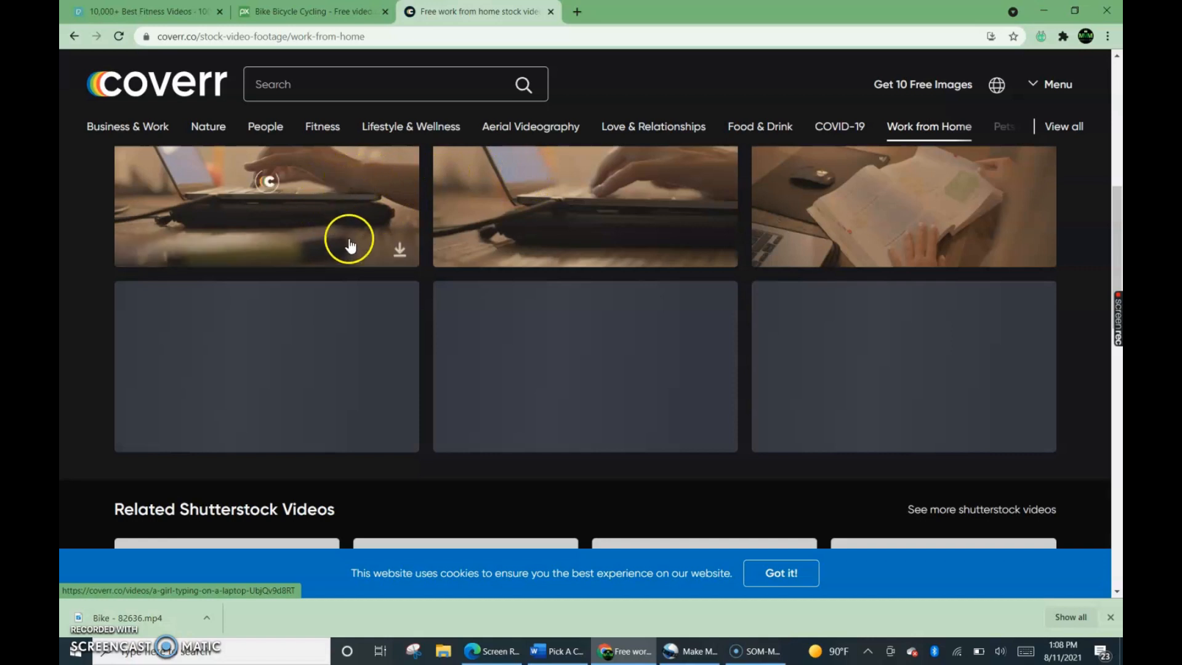
scroll(346, 244, "up", 2)
scroll(349, 258, "up", 1)
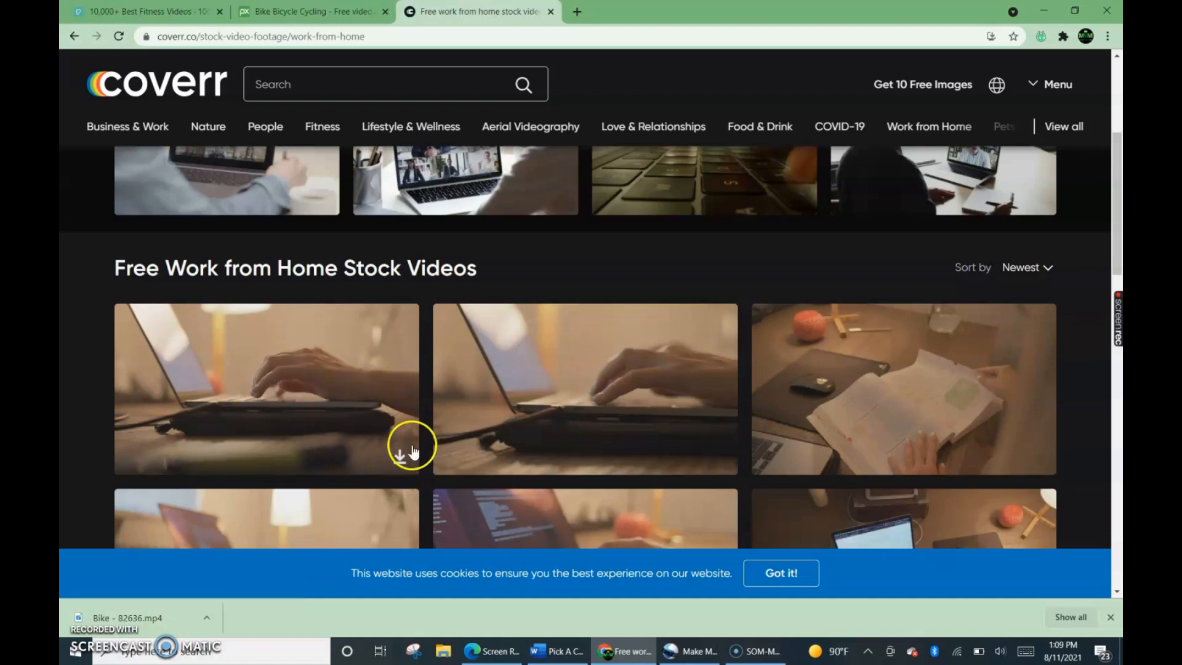
scroll(576, 401, "down", 1)
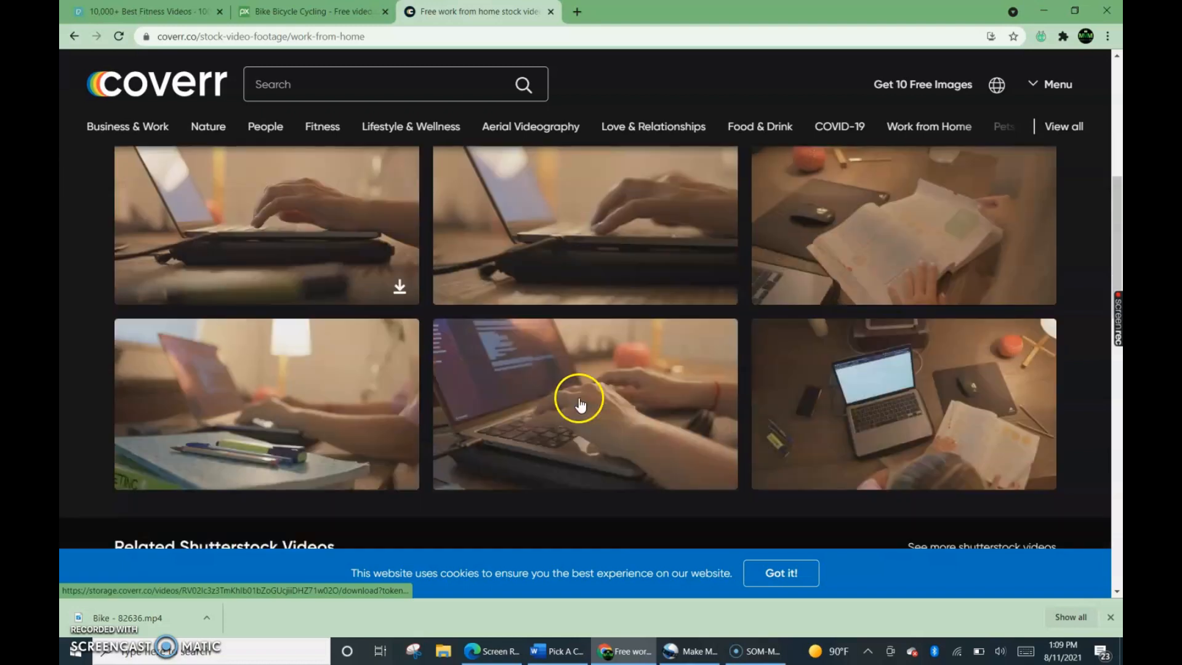
scroll(562, 403, "up", 1)
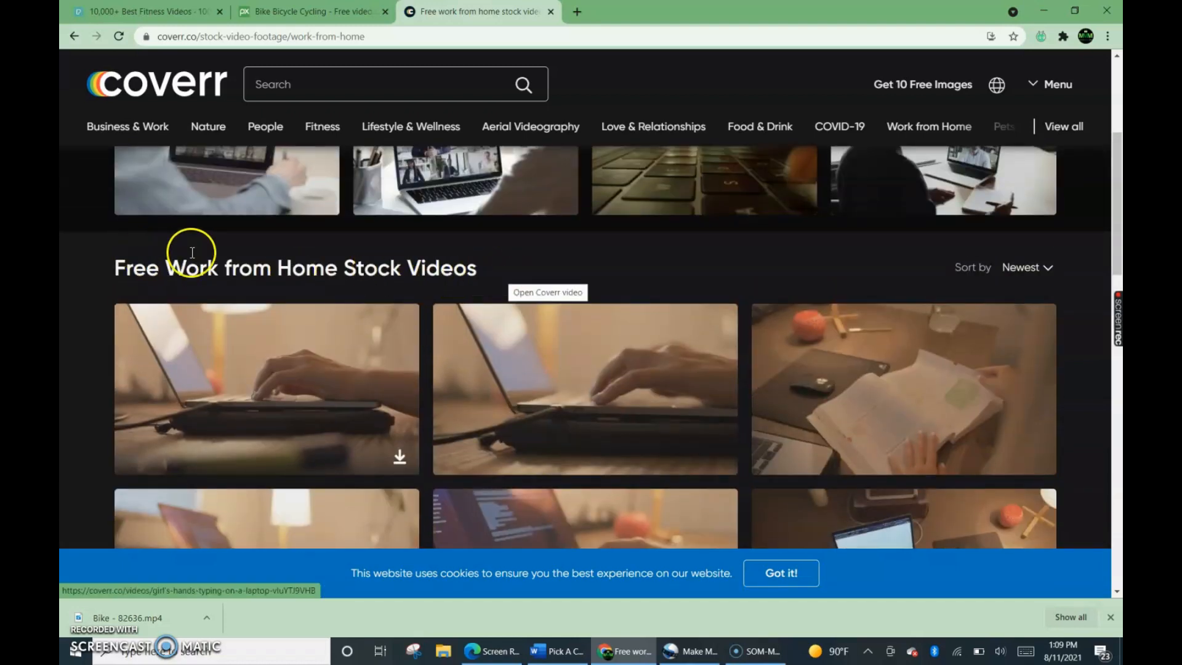
scroll(277, 289, "up", 2)
scroll(253, 303, "up", 2)
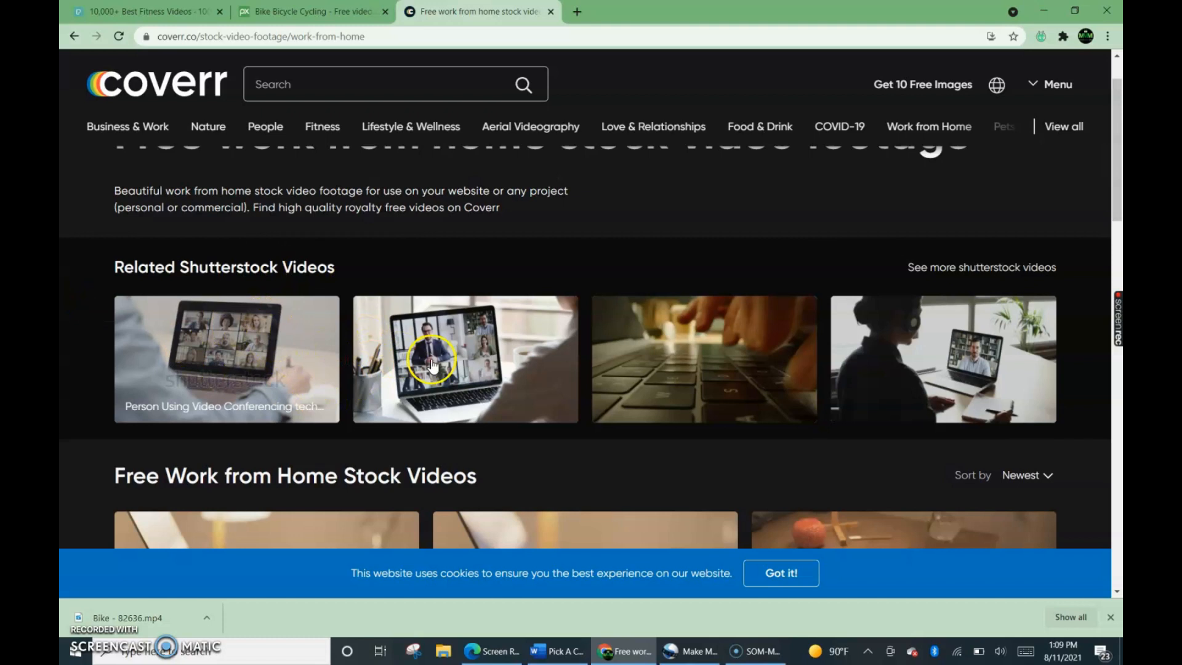
scroll(656, 319, "down", 1)
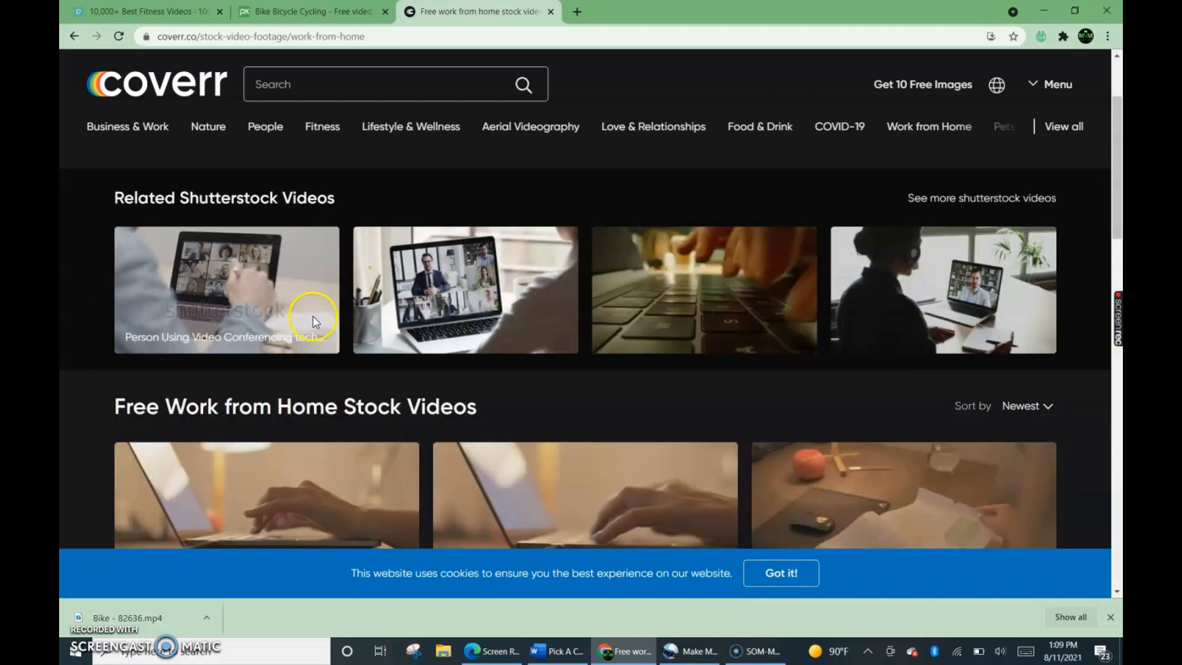
scroll(263, 250, "down", 5)
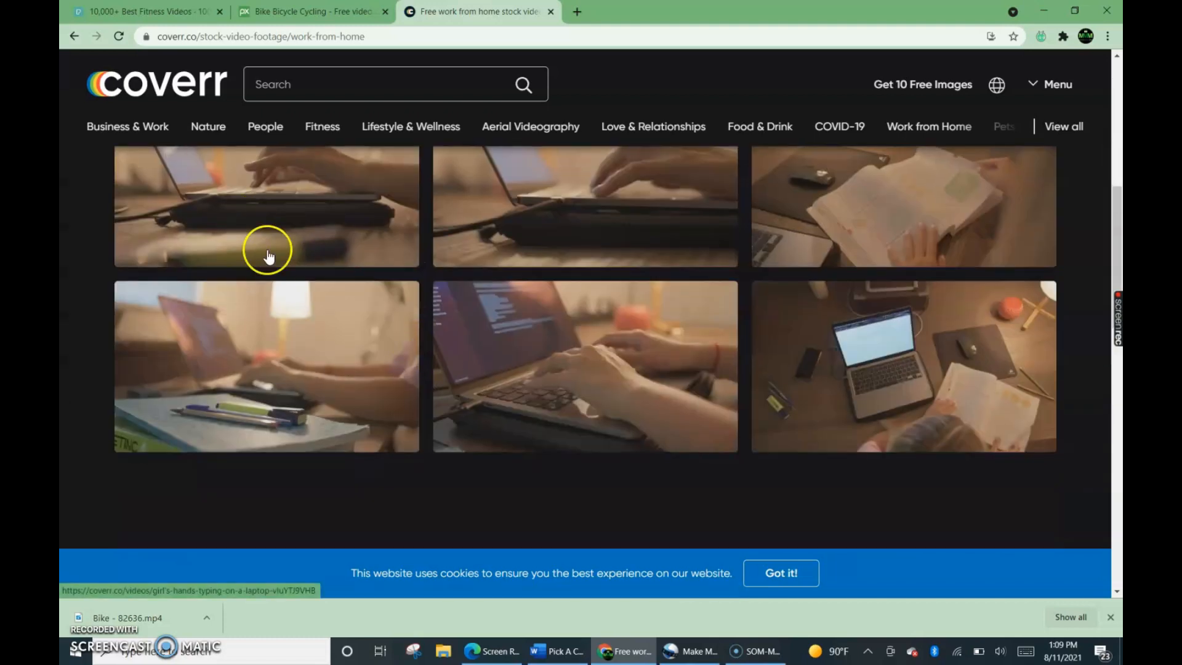
scroll(358, 210, "up", 3)
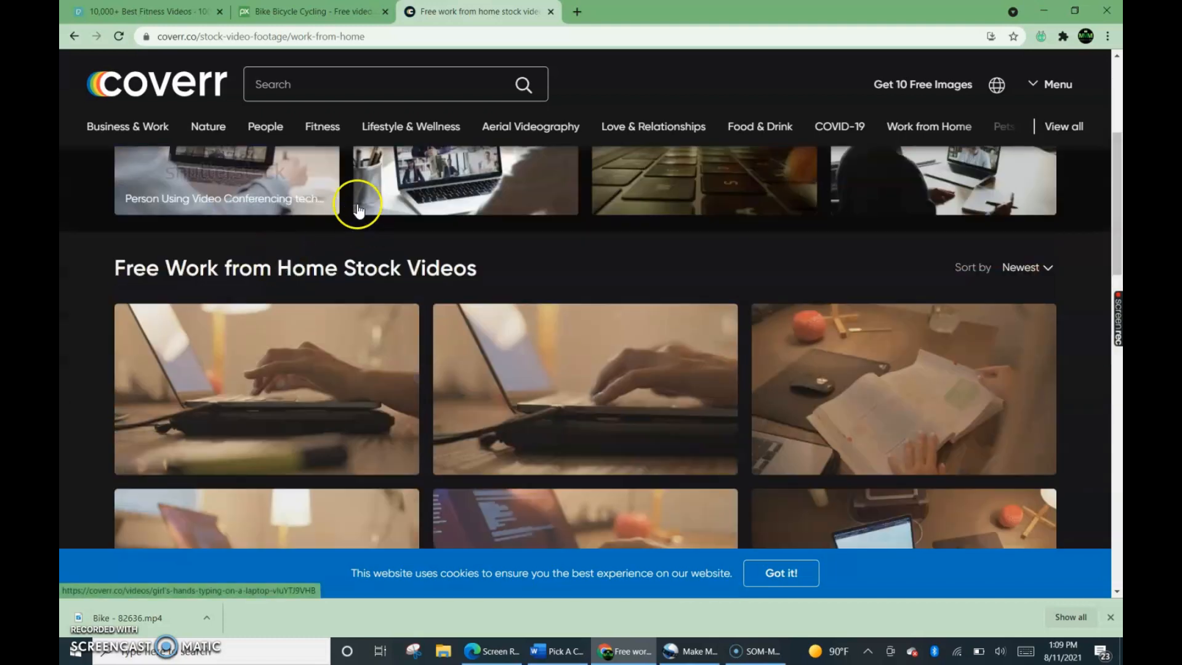
left_click(198, 309)
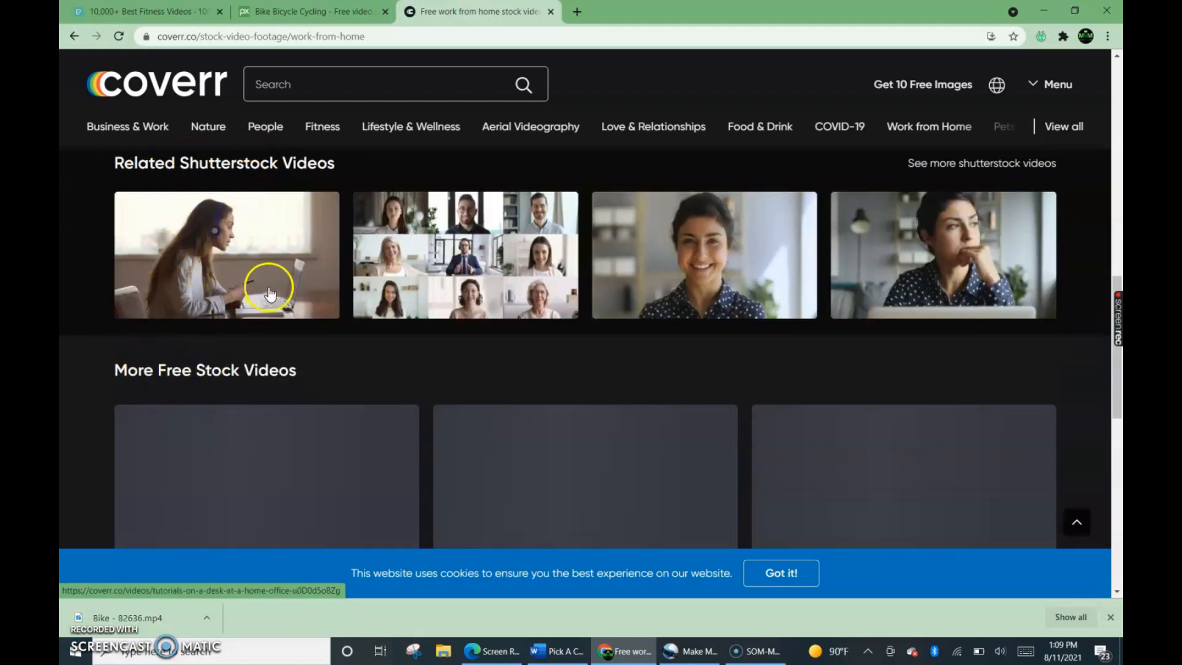
scroll(269, 279, "up", 4)
scroll(345, 287, "up", 10)
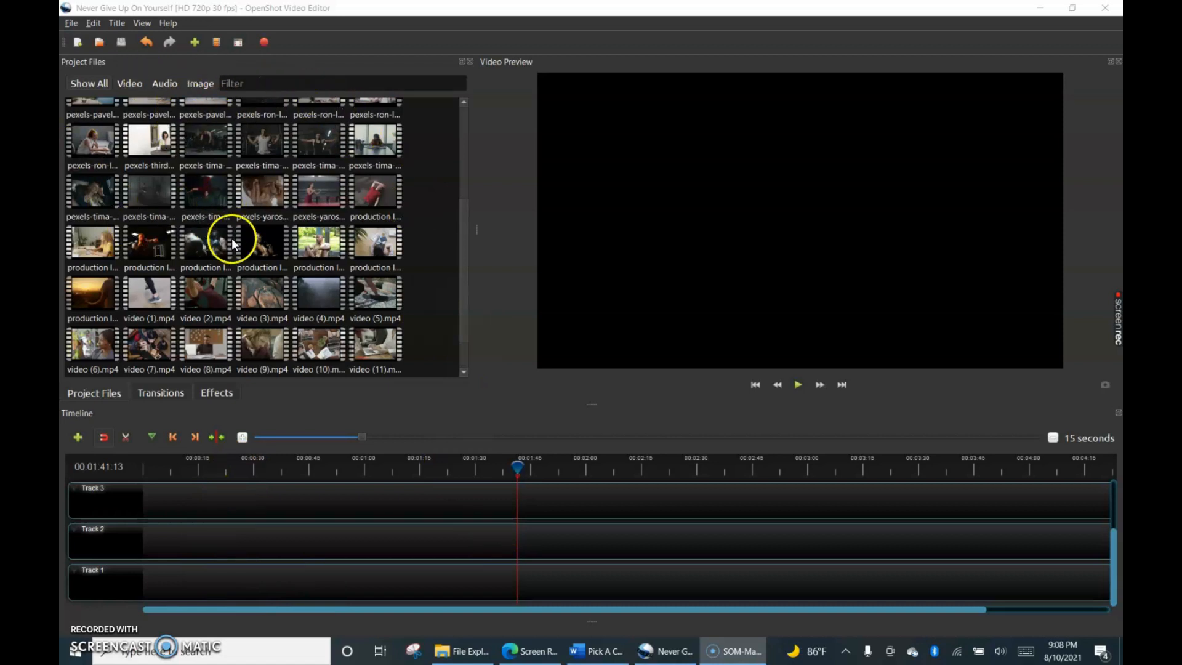
Switch to OpenShot Video Editor and look over the Import Files option and the clips and audio in the project files.
scroll(230, 237, "up", 3)
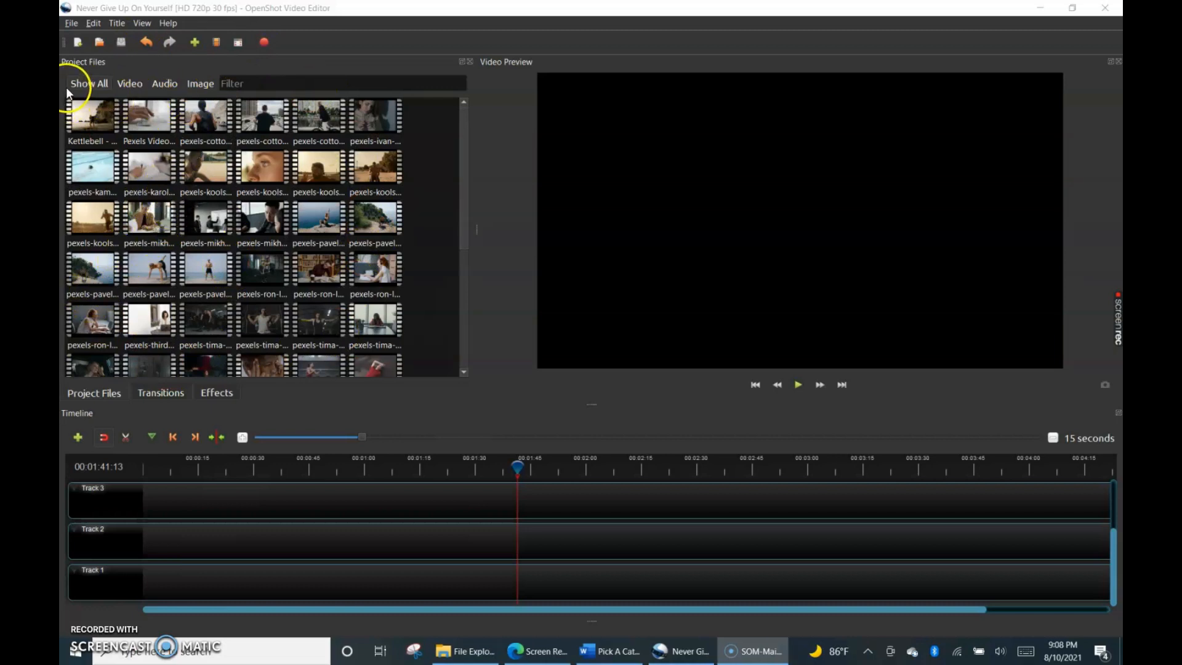
left_click(71, 23)
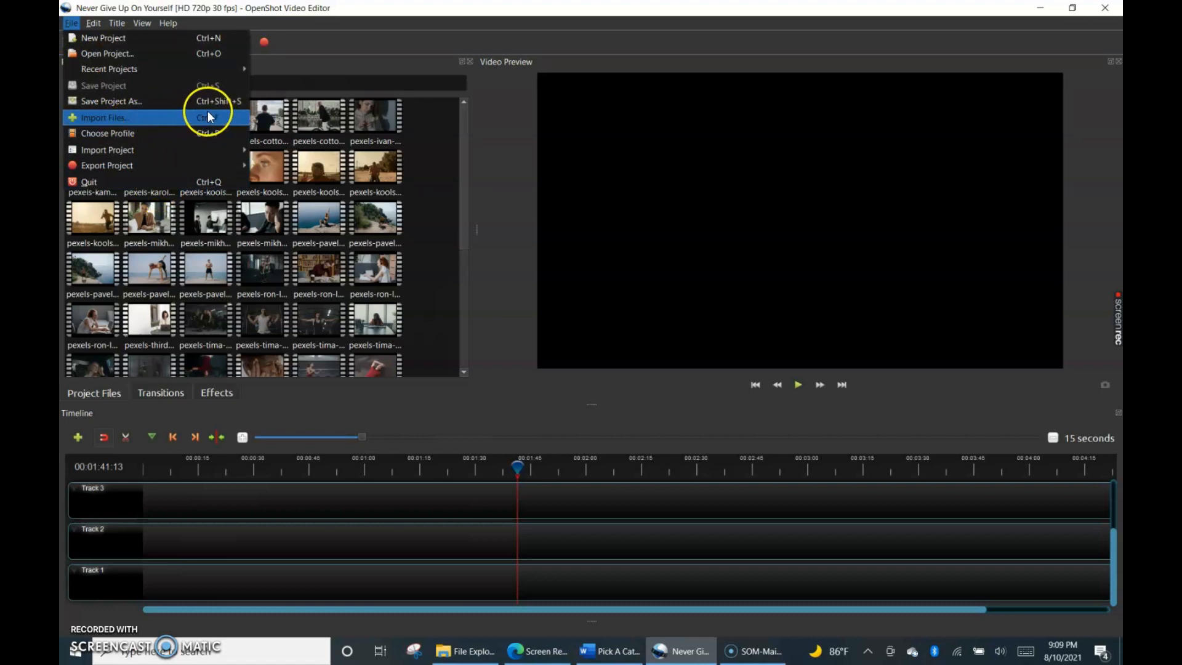
left_click(293, 65)
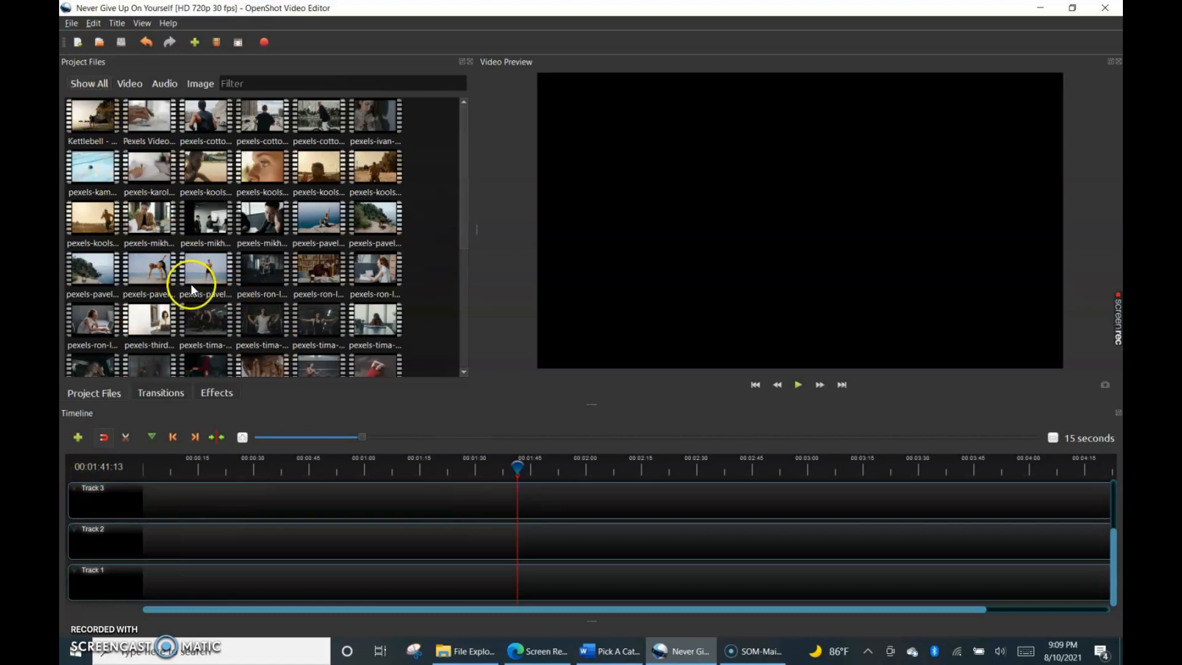
scroll(213, 289, "down", 5)
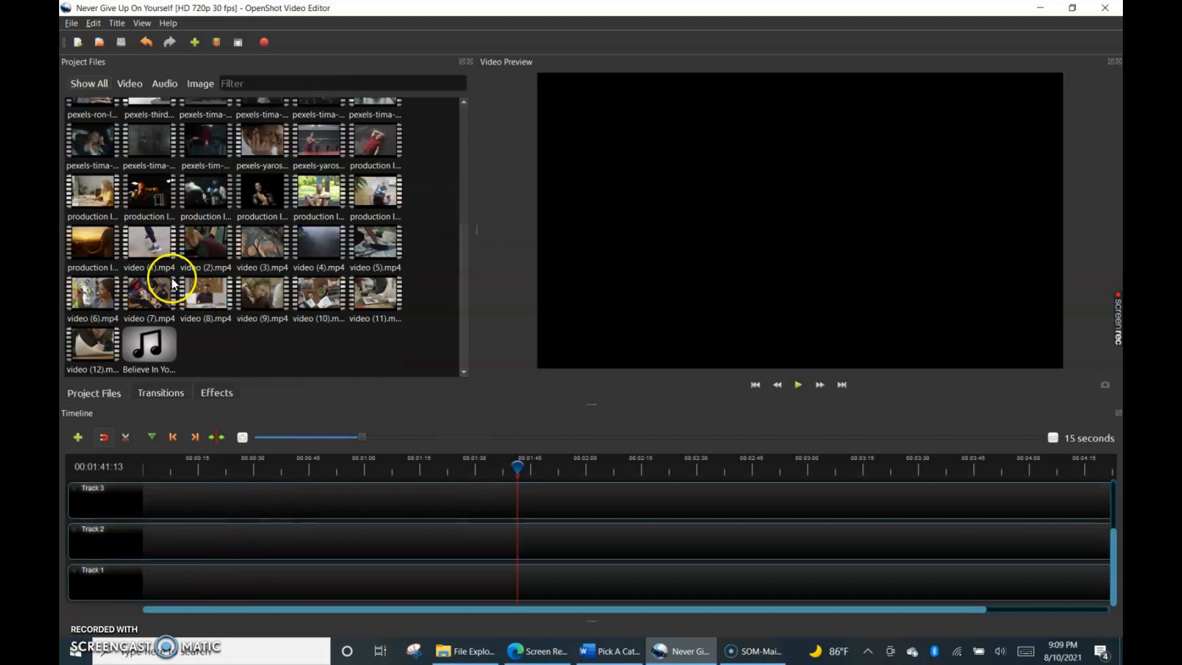
scroll(173, 284, "up", 3)
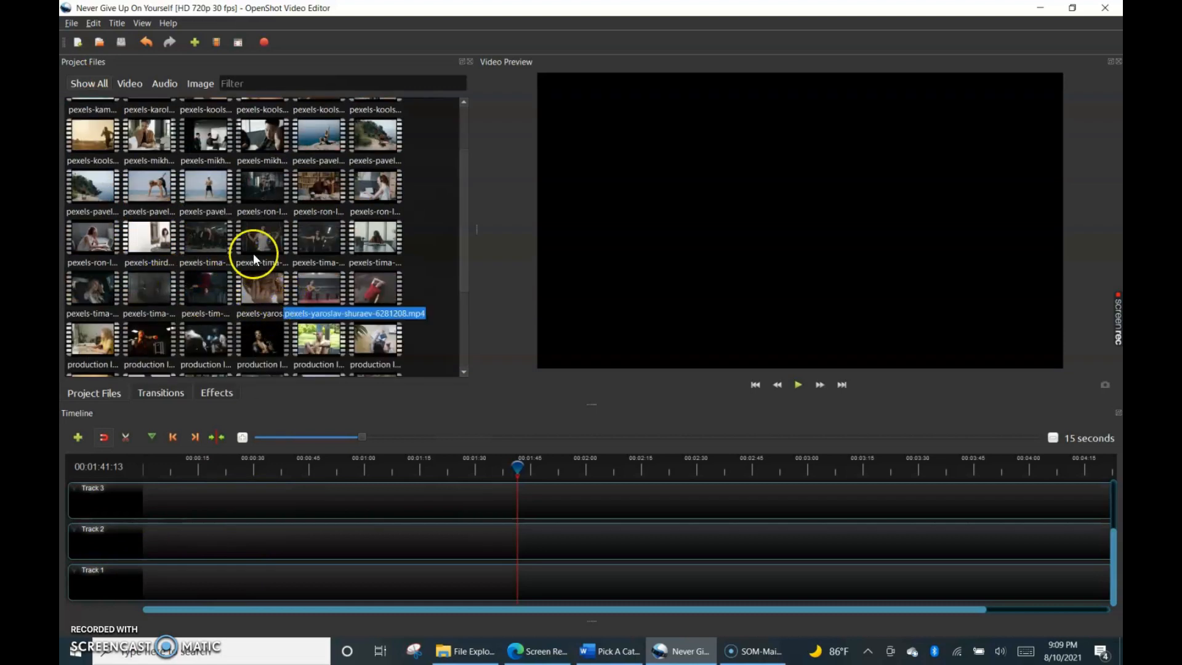
scroll(253, 258, "up", 2)
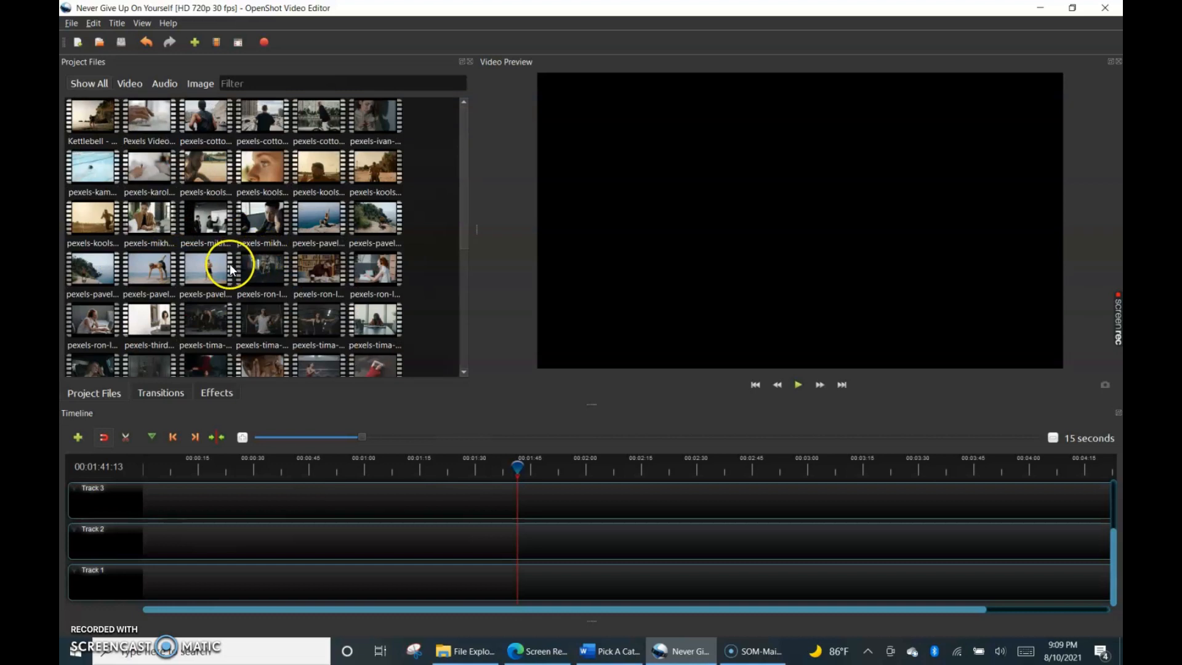
Place video (4).mp4 at the start of Track 2 and the Believe In Yourself speech mp3 at the start of Track 1.
scroll(260, 256, "down", 3)
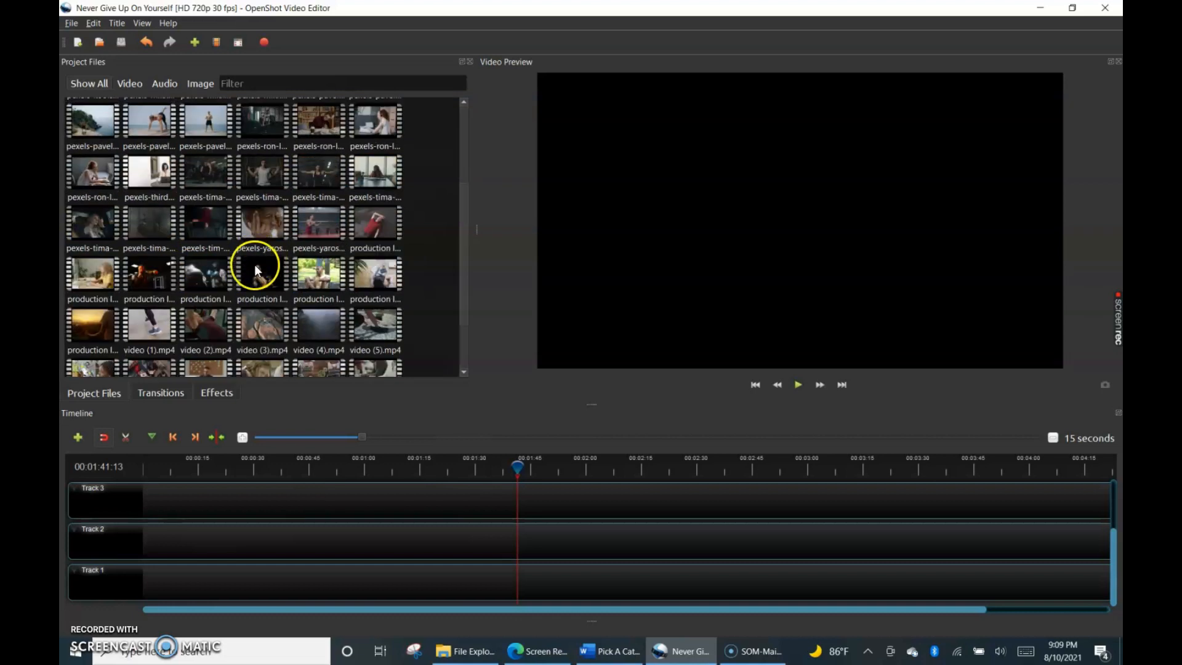
left_click_drag(317, 320, 139, 537)
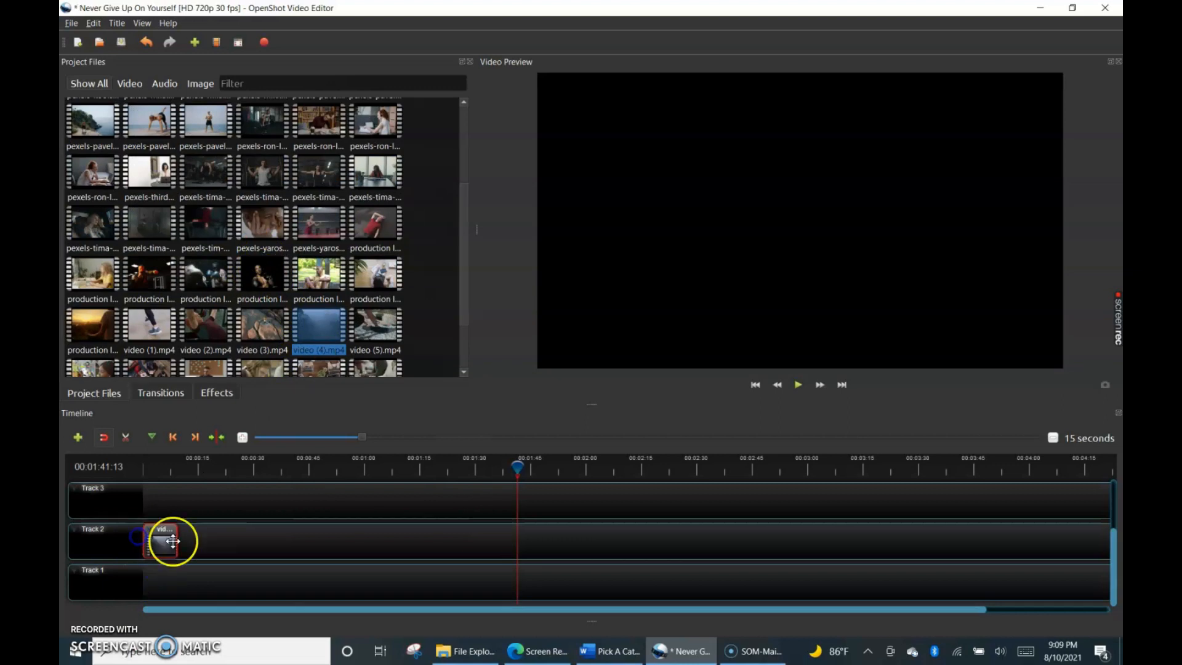
scroll(170, 266, "down", 2)
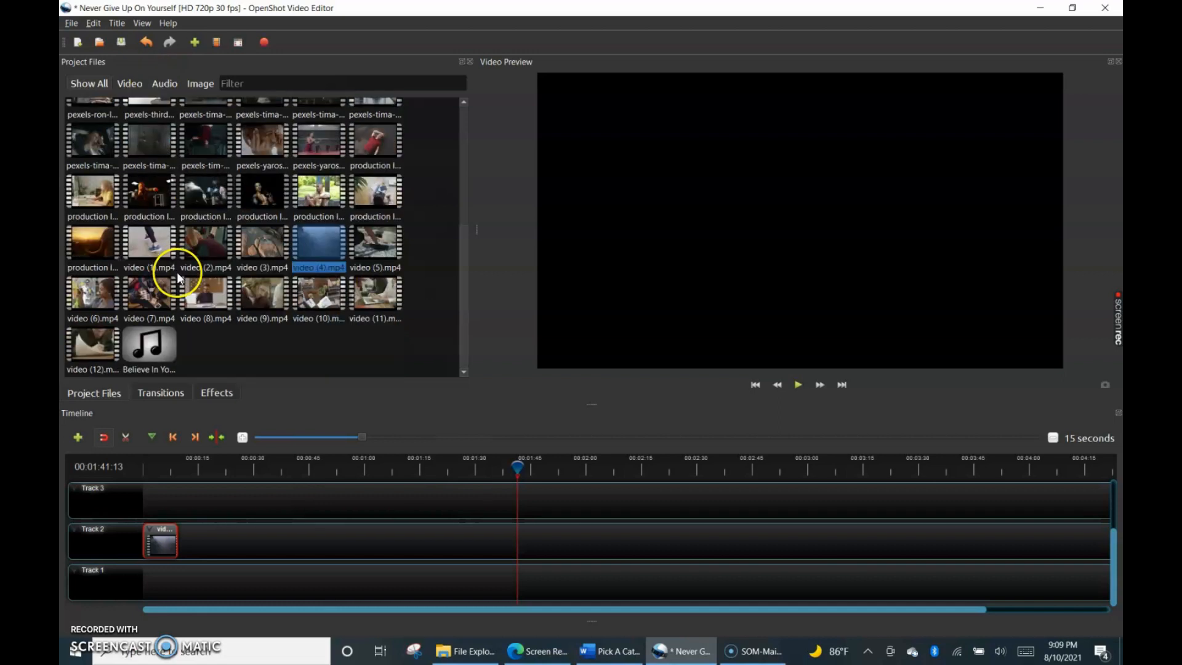
left_click_drag(148, 354, 132, 578)
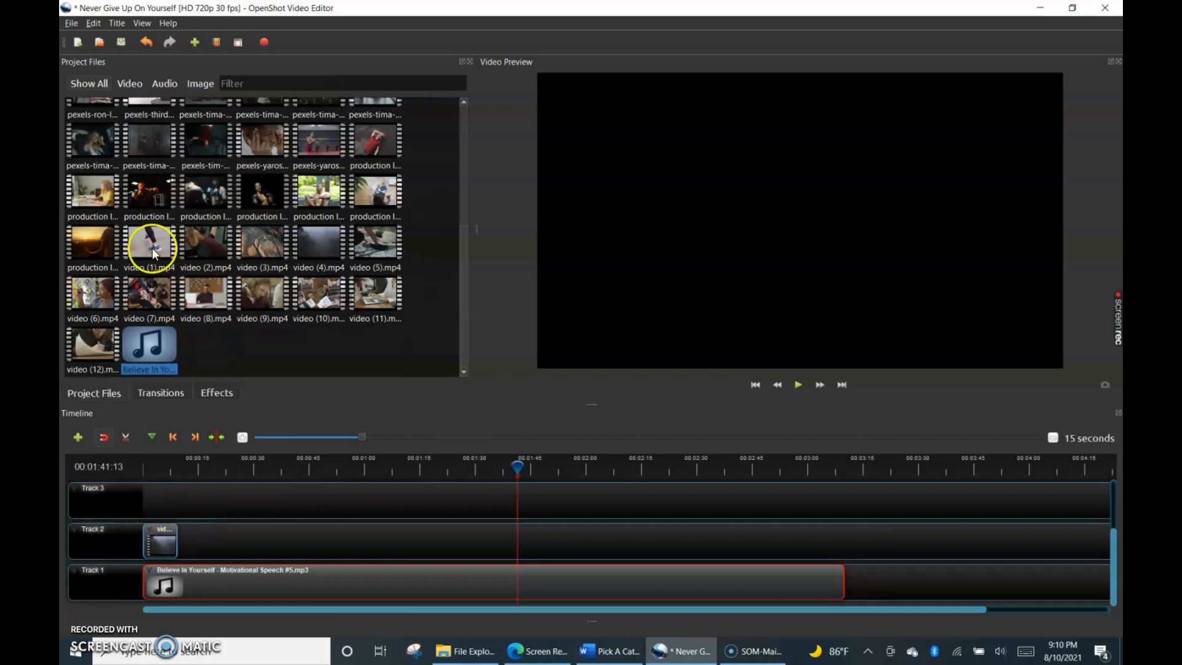
Add the orange sunset production clip at about 16 seconds and a dark production clip at about 33 seconds on Track 2.
left_click_drag(91, 238, 204, 542)
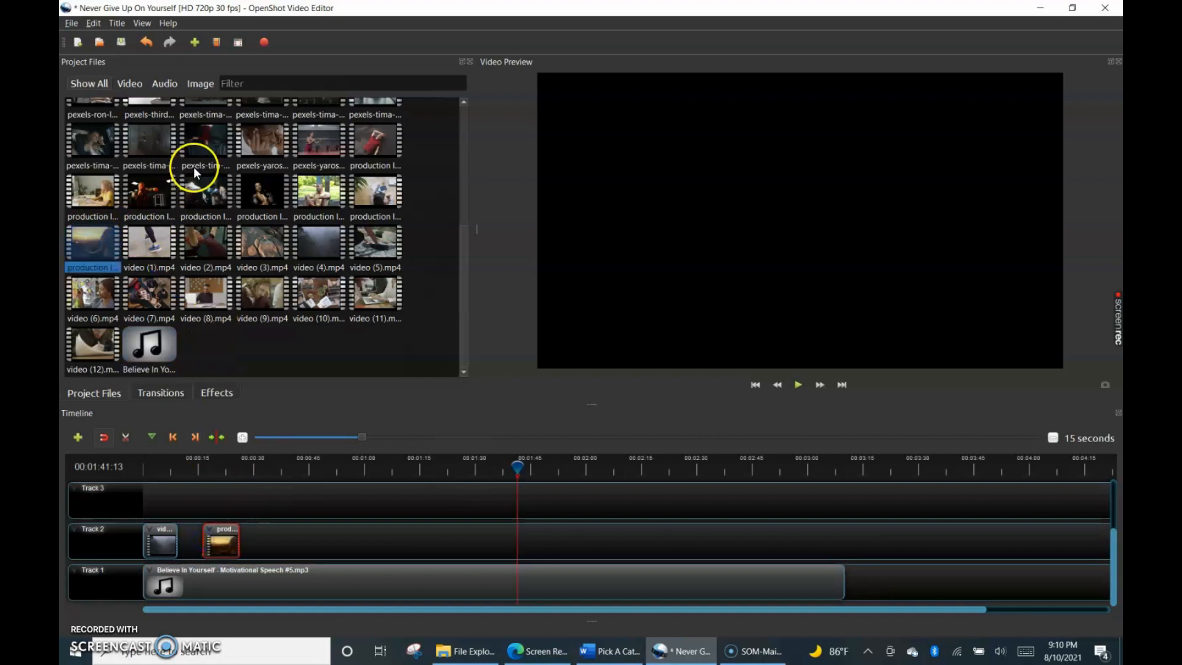
left_click_drag(191, 195, 265, 534)
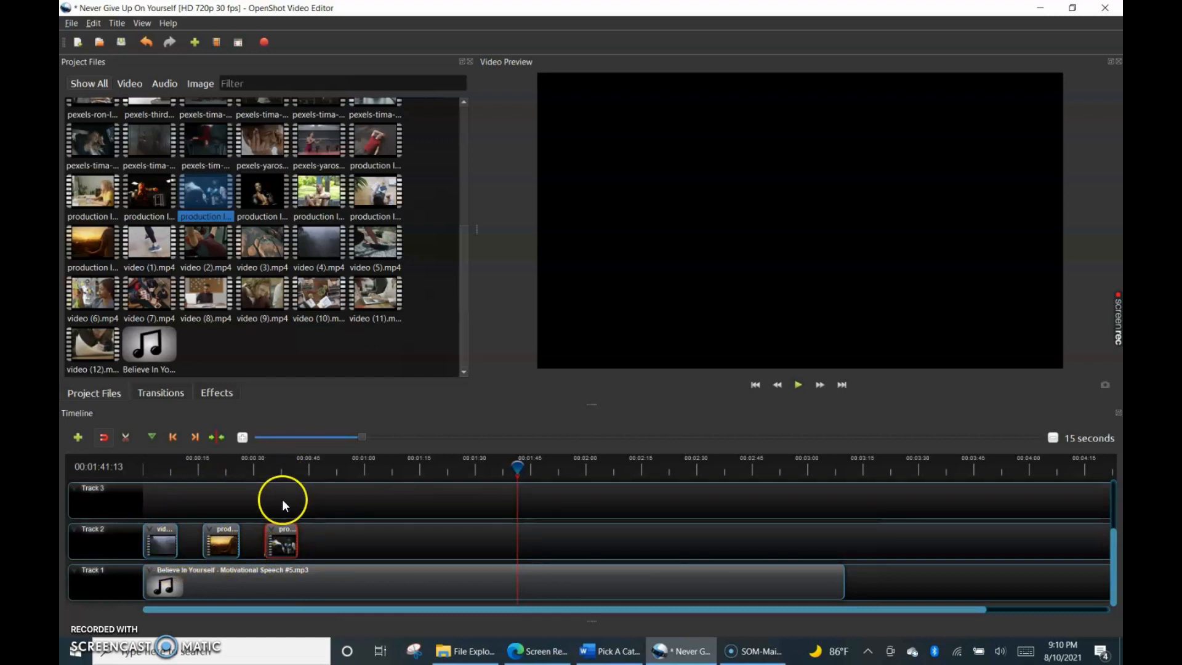
Cut the dark production clip on Track 2 near its middle with the Razor tool and remove its second half.
left_click(126, 437)
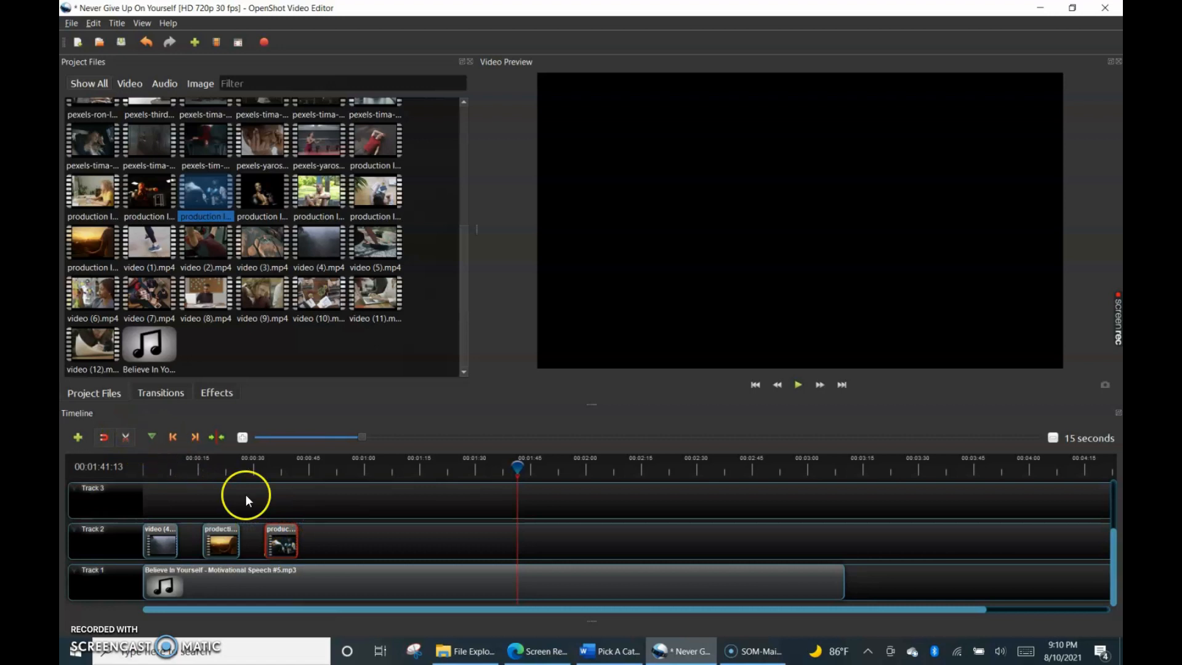
left_click(282, 524)
left_click(127, 436)
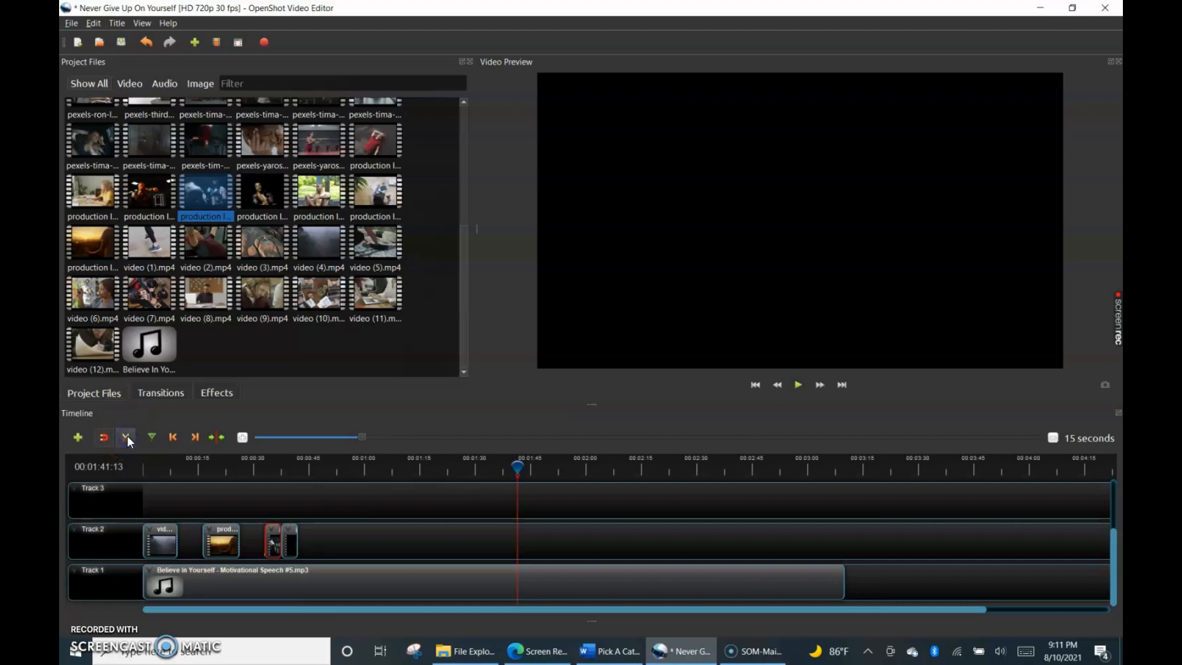
left_click(291, 537)
left_click(294, 545)
Start a new title from the Um template reading UNPHASED MOTIVATION and set its file name to UM.
left_click(115, 23)
left_click(131, 40)
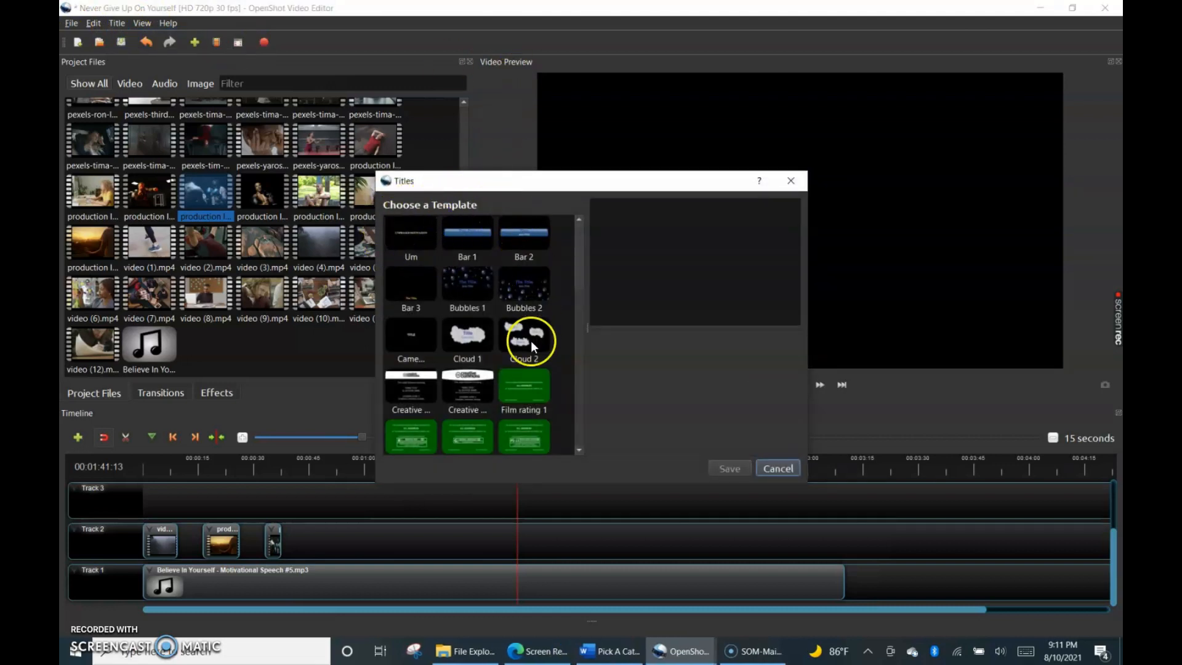
scroll(485, 262, "down", 3)
scroll(484, 273, "up", 3)
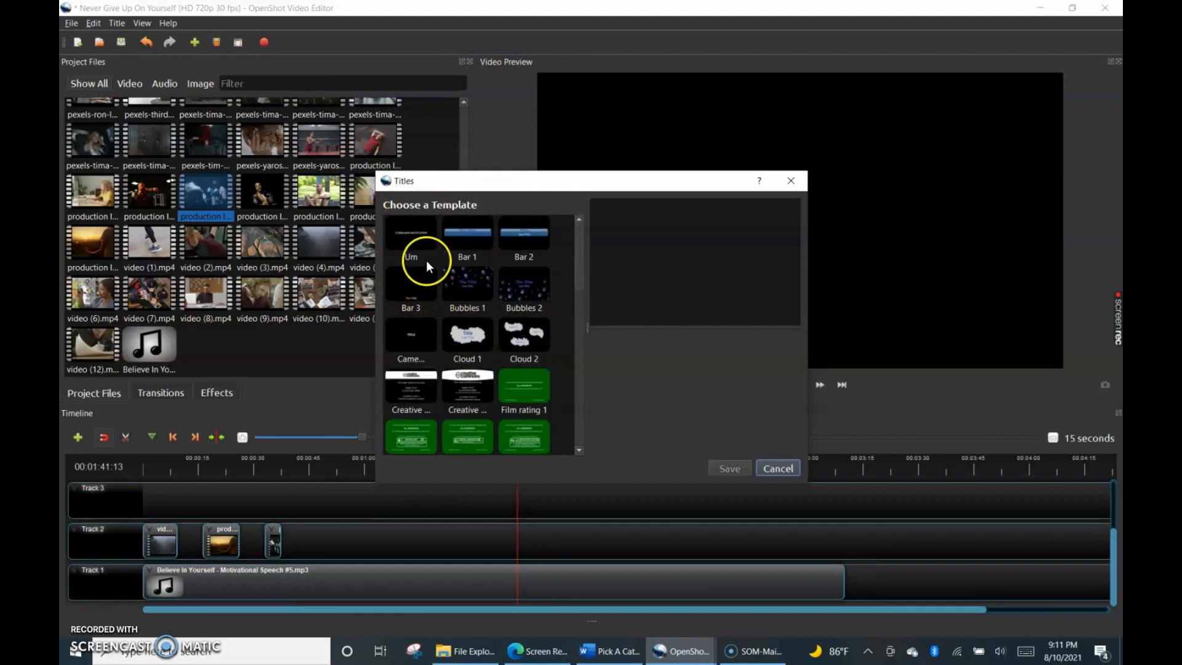
left_click(404, 237)
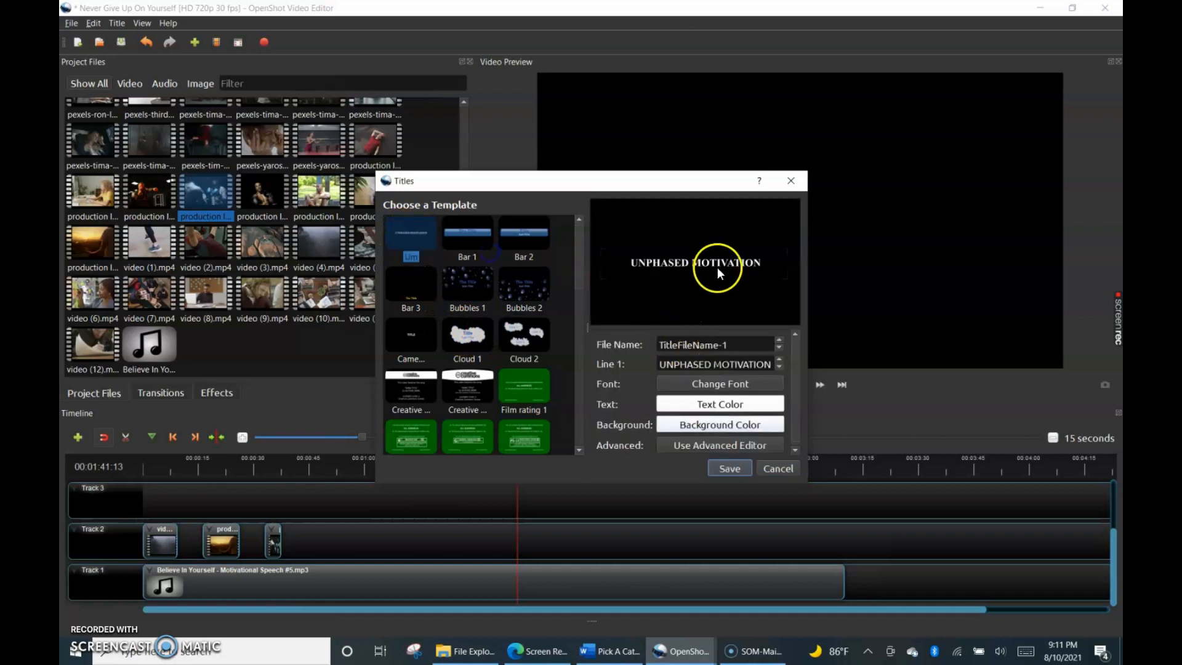
left_click_drag(736, 344, 640, 340)
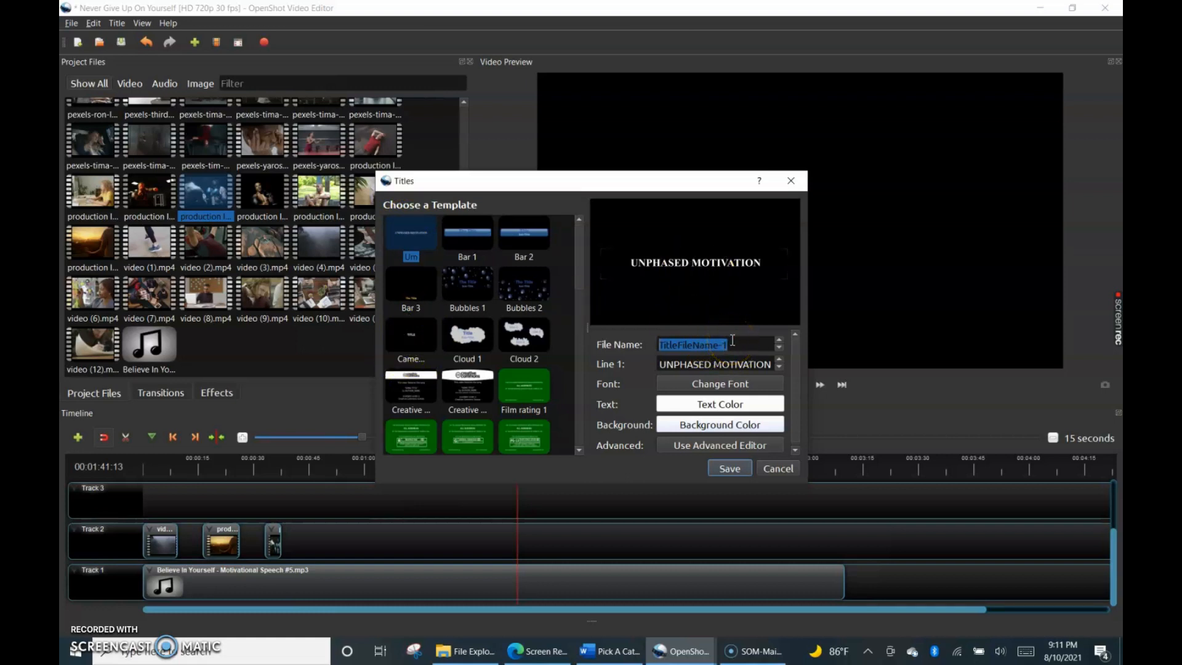
type("UM")
key("Caps_Lock")
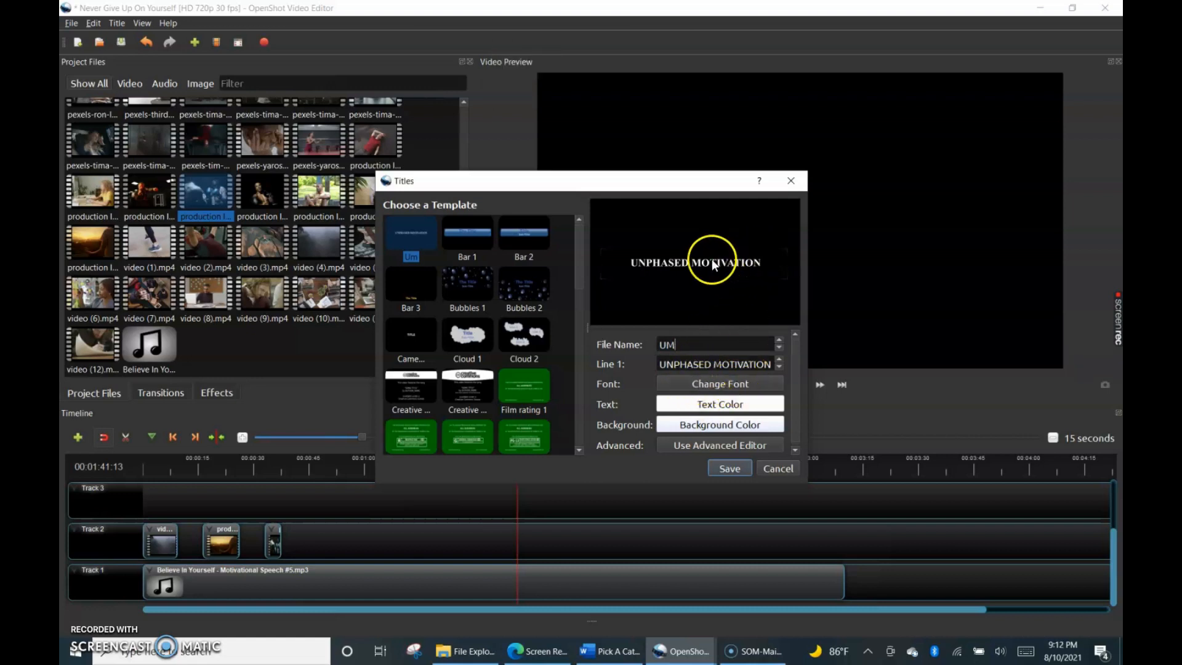
left_click(699, 387)
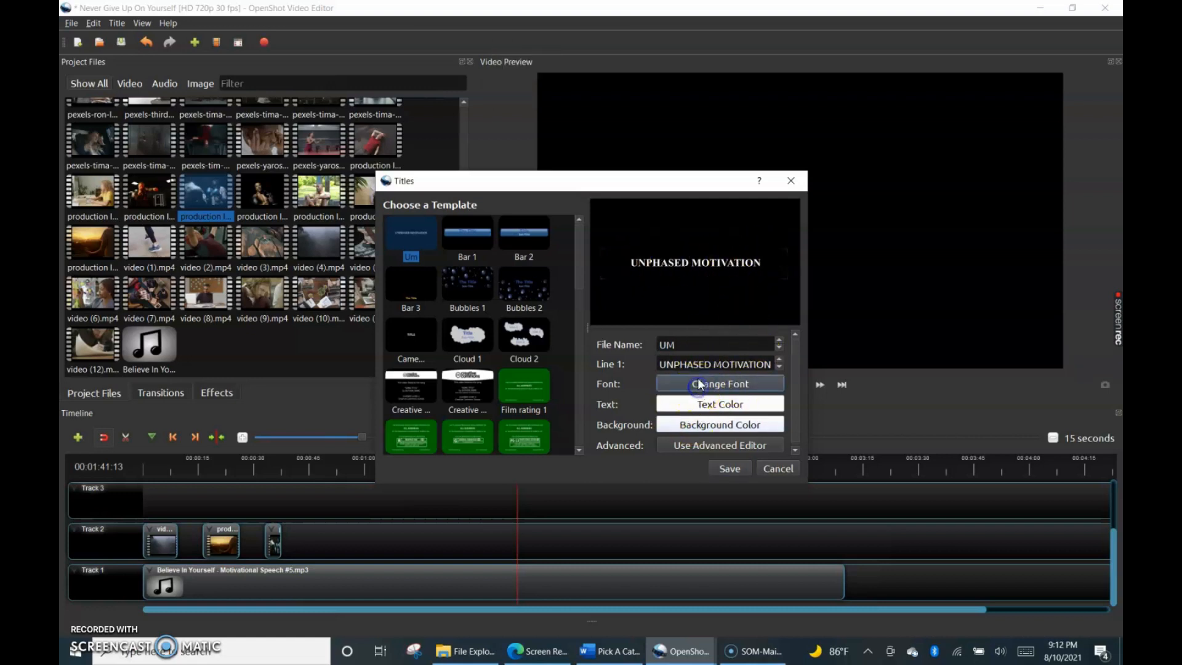
scroll(522, 270, "down", 3)
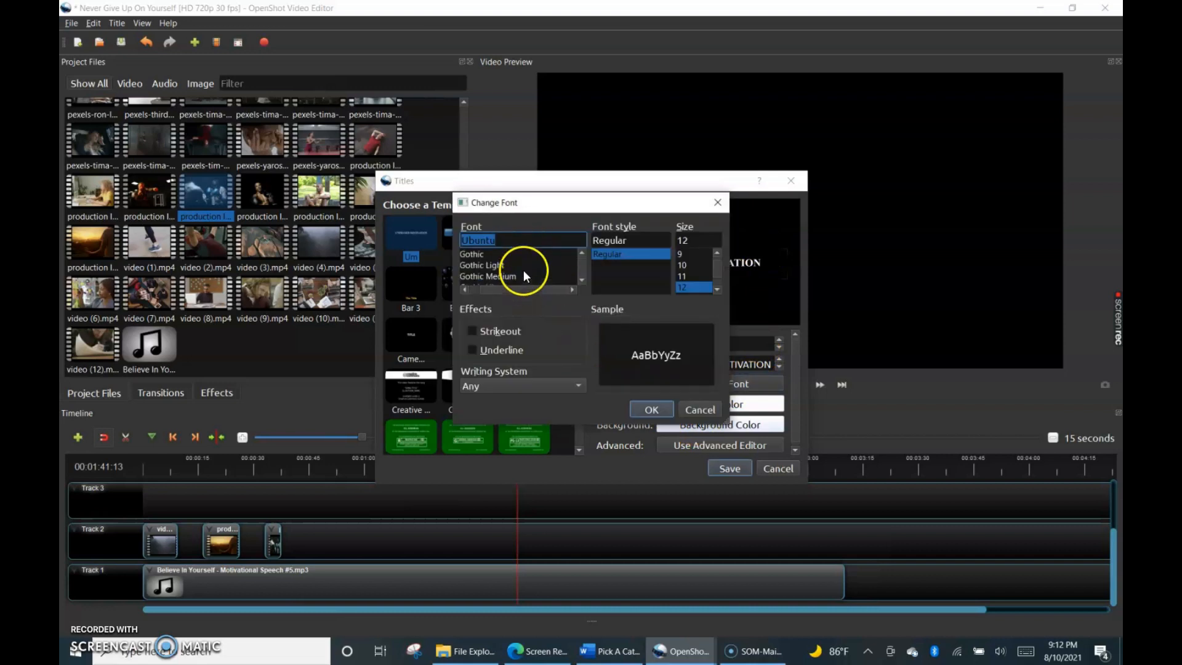
left_click(717, 202)
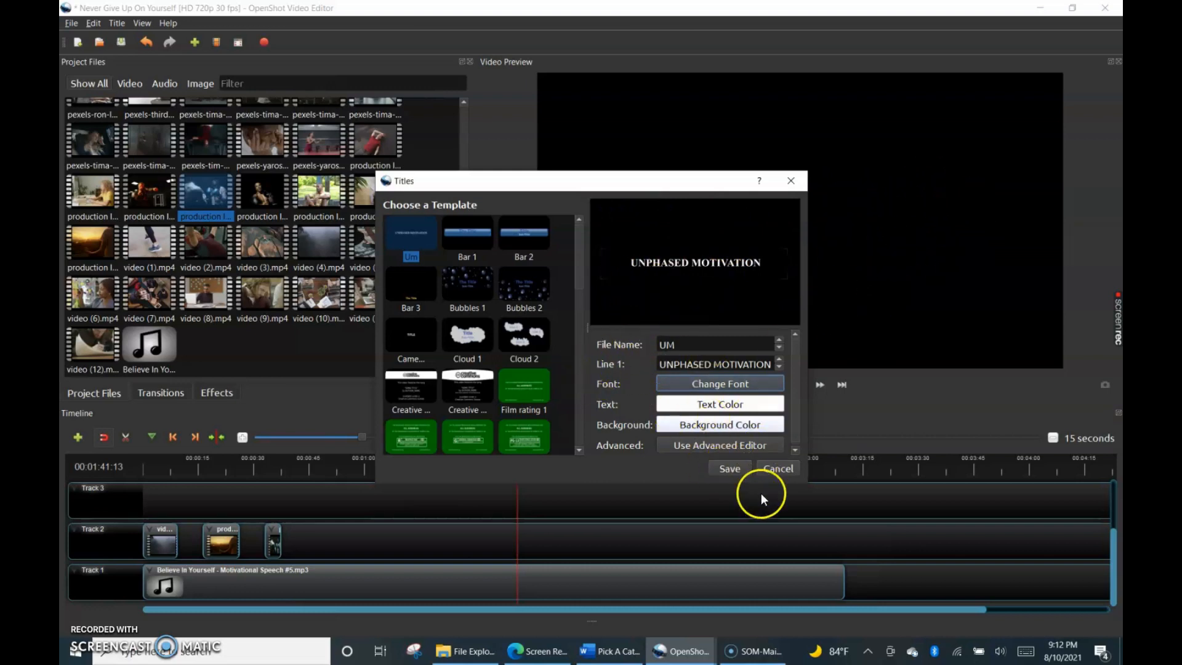
Save the title, replacing the existing UM.svg, and save the project.
left_click(733, 467)
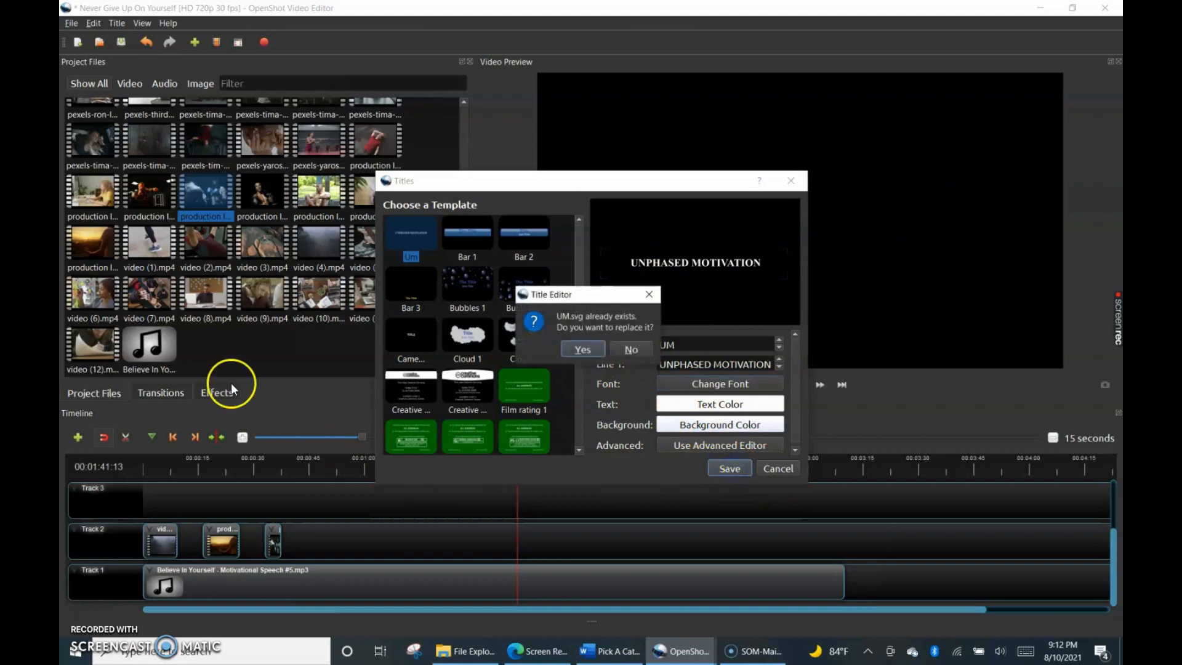
left_click(585, 348)
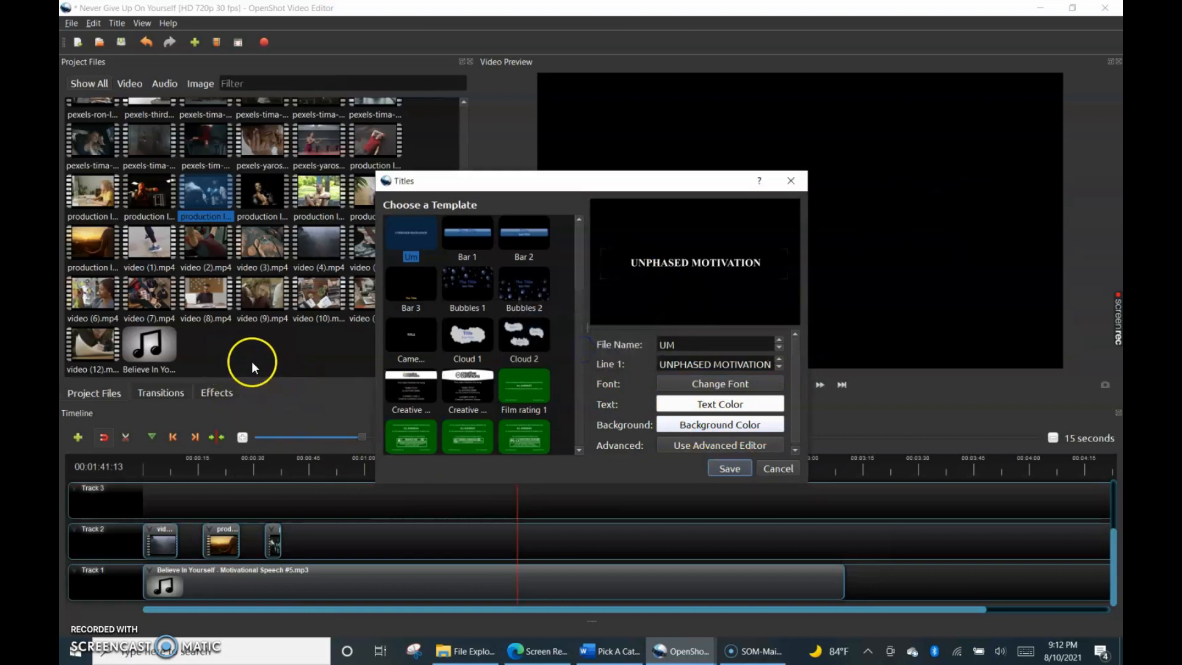
left_click(729, 469)
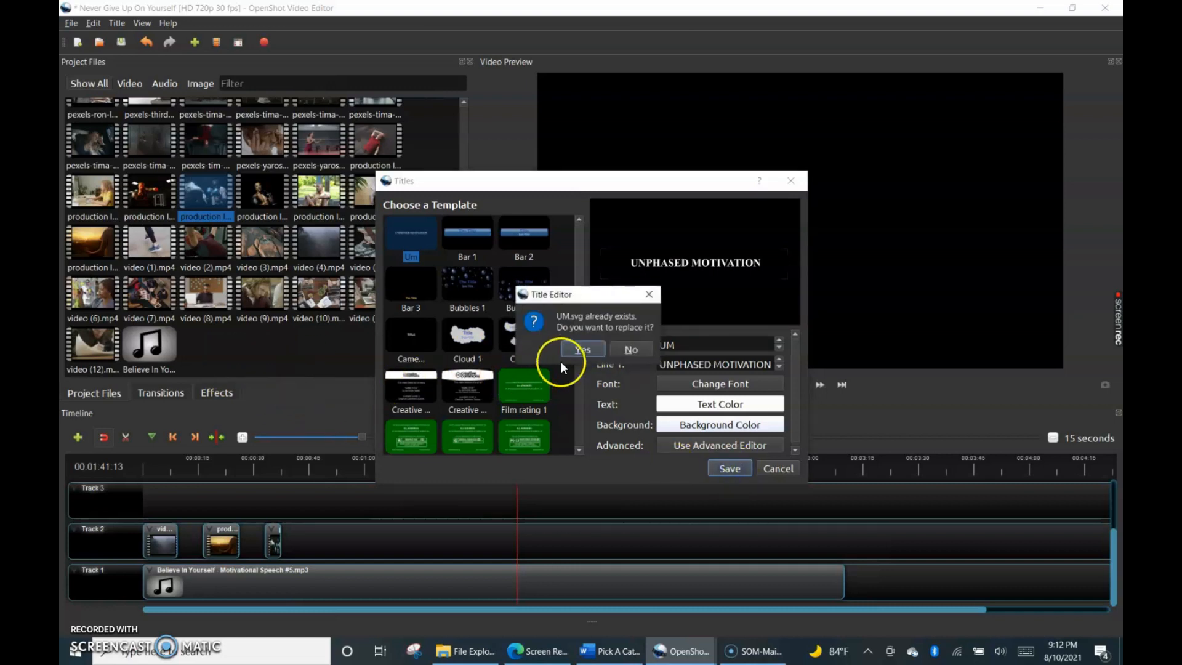
left_click(577, 349)
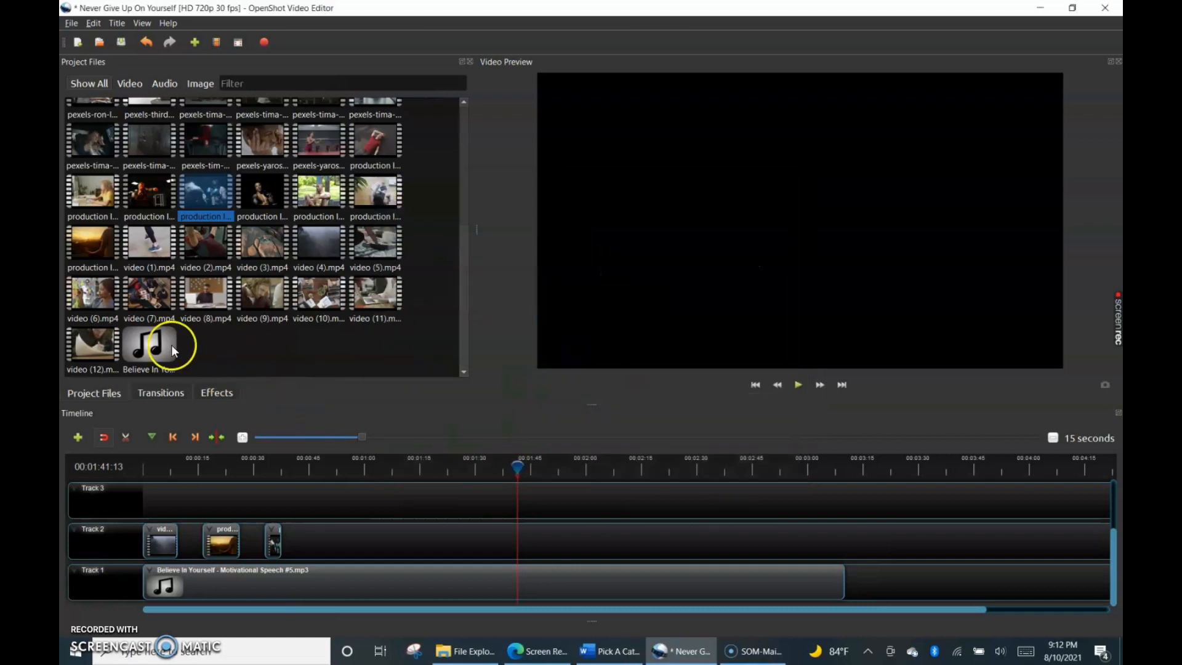
key("ctrl+s")
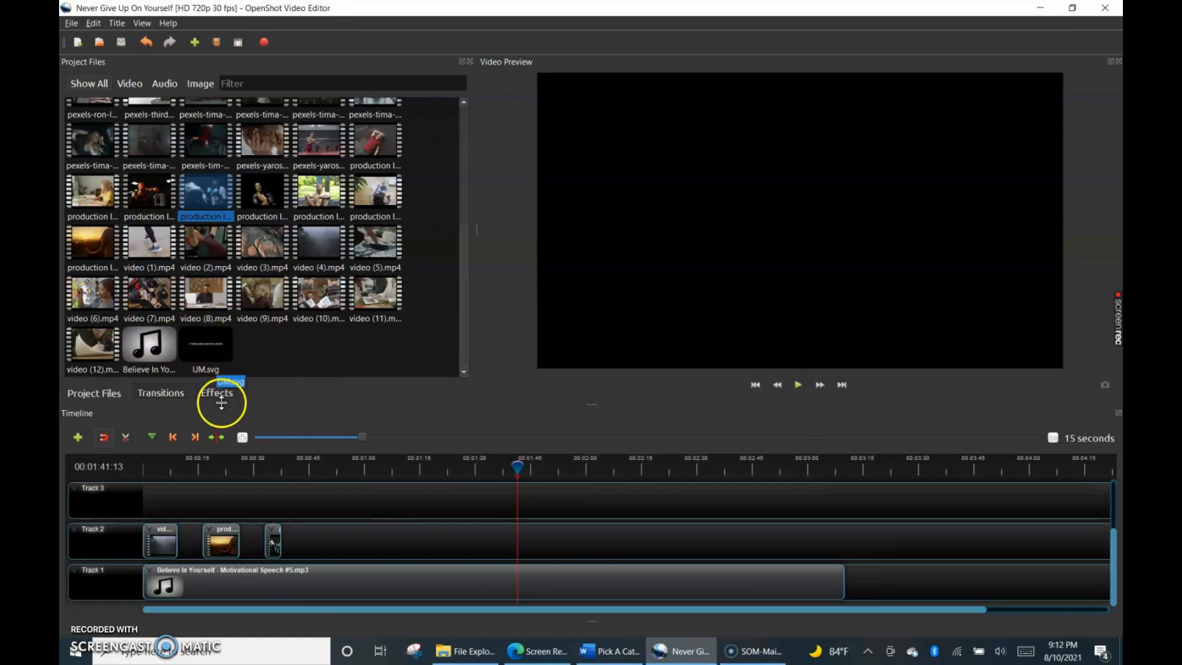
Place the UM.svg title at the start of Track 3 and bring the playhead back to the start of the timeline.
left_click_drag(215, 342, 158, 506)
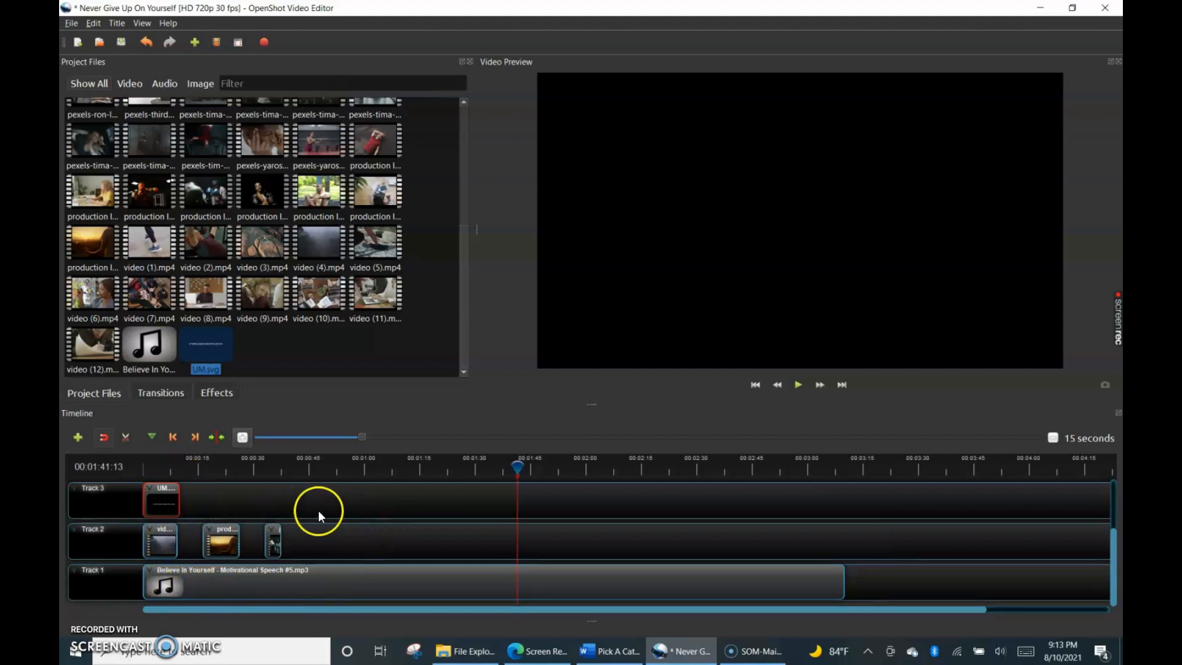
left_click_drag(519, 462, 474, 466)
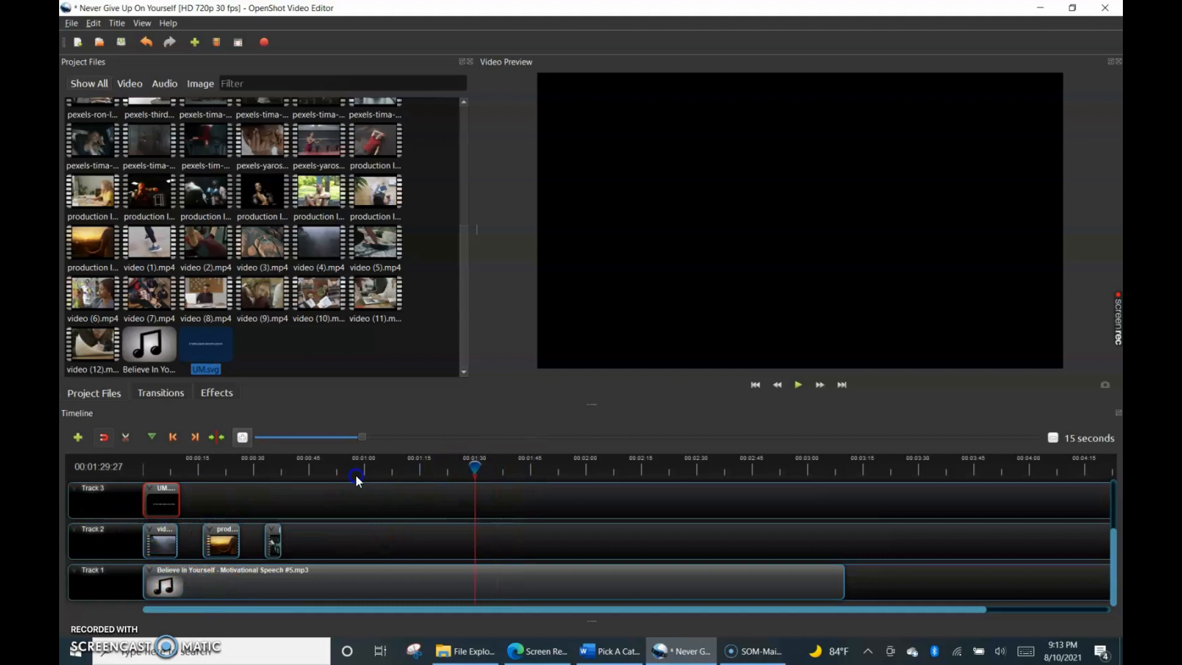
left_click_drag(154, 469, 130, 477)
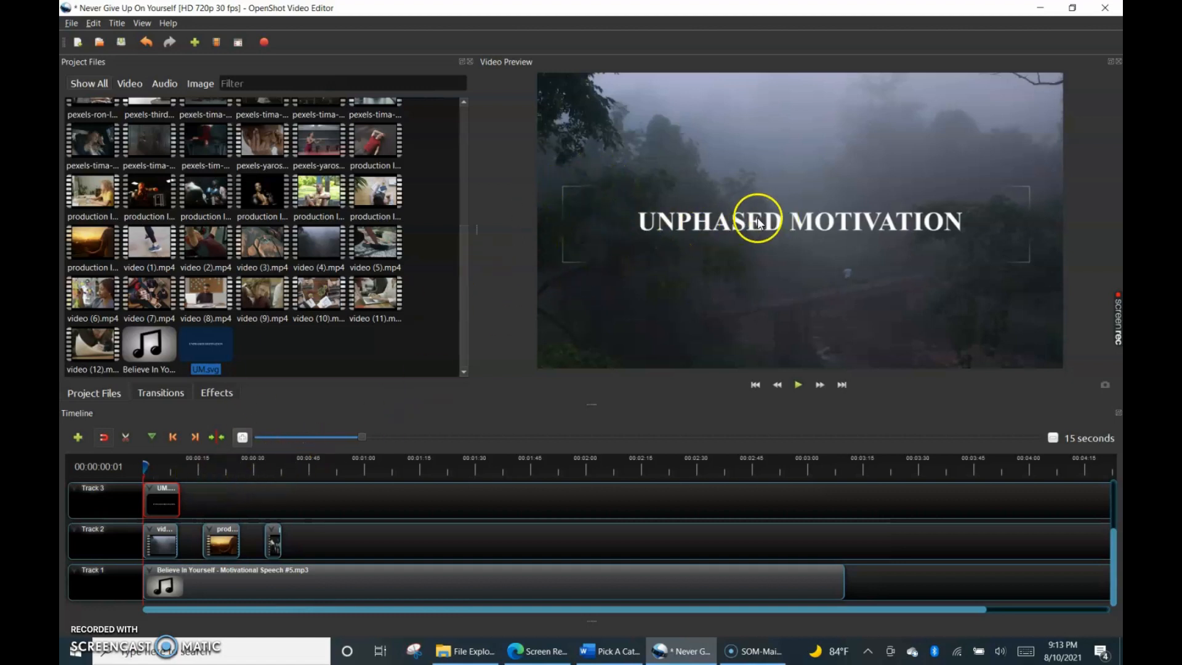
Animate the UM title on Track 3 over the entire clip with Zoom In (50% to 100%).
right_click(164, 502)
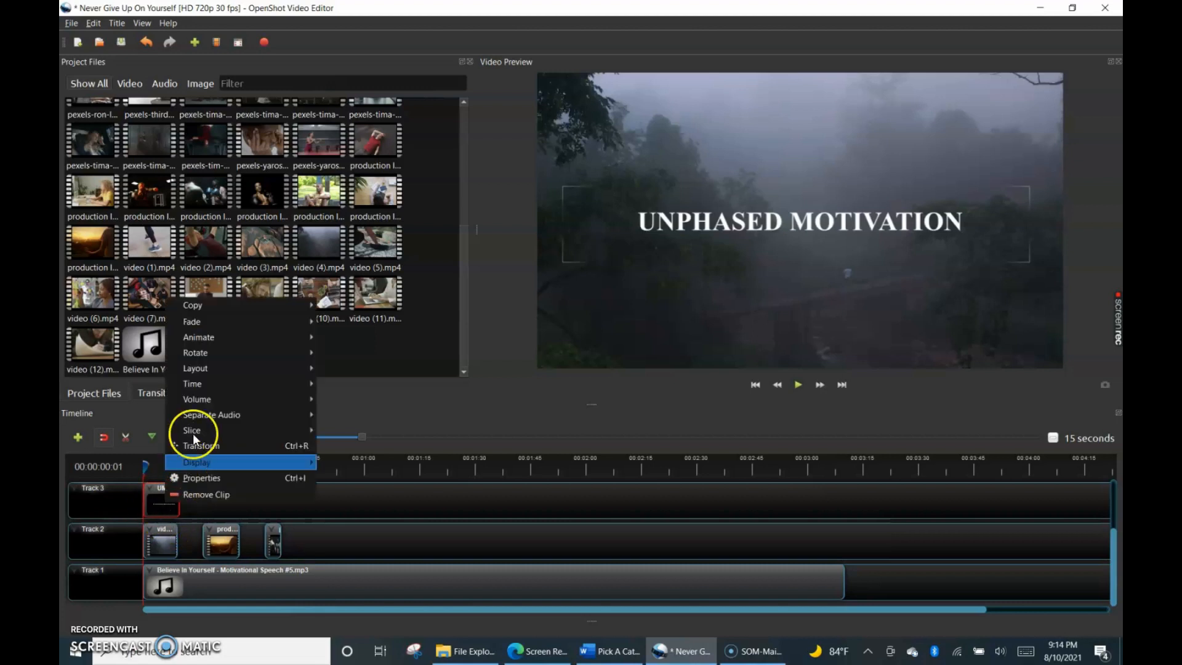
mouse_move(238, 335)
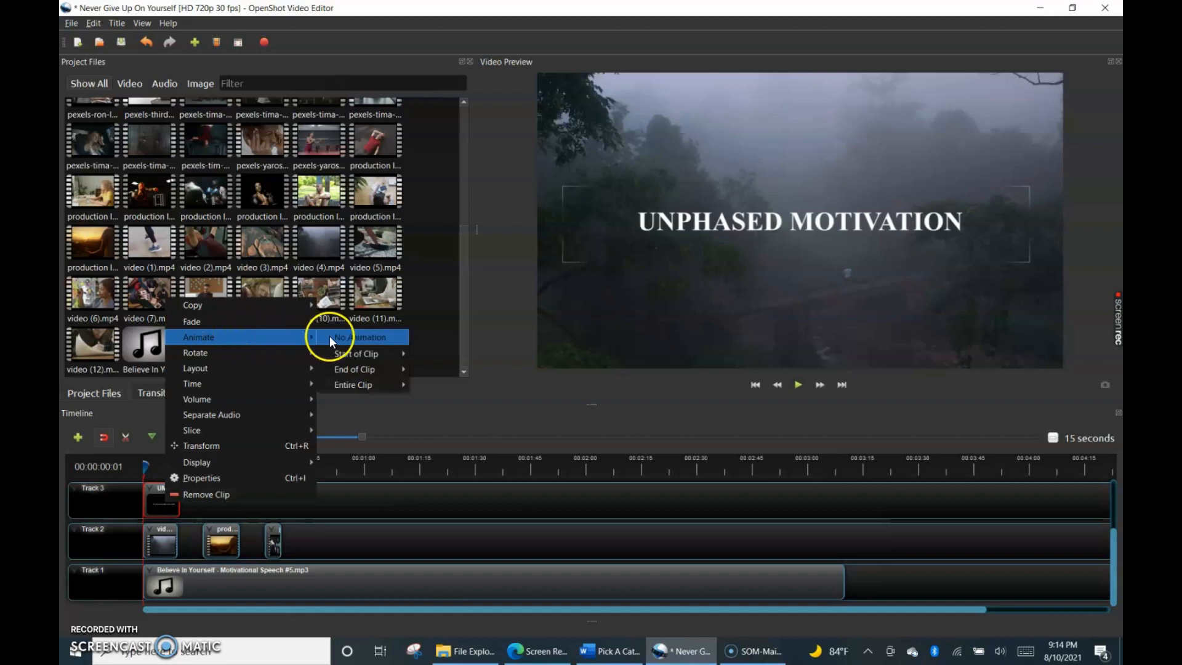
mouse_move(346, 374)
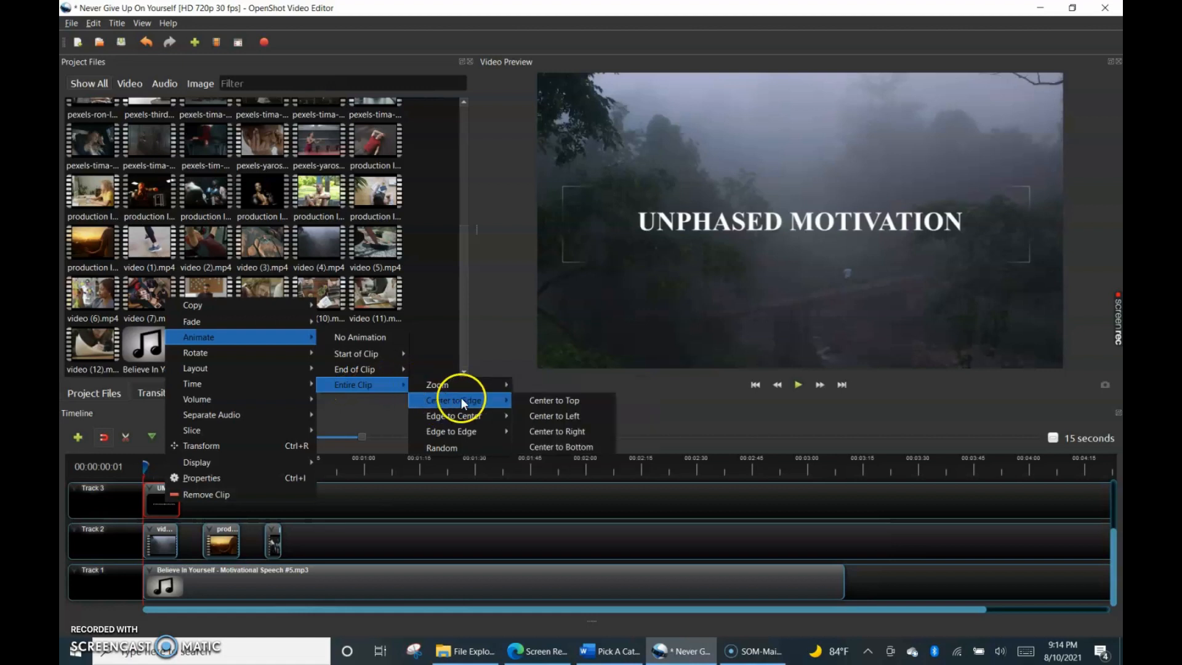
mouse_move(455, 391)
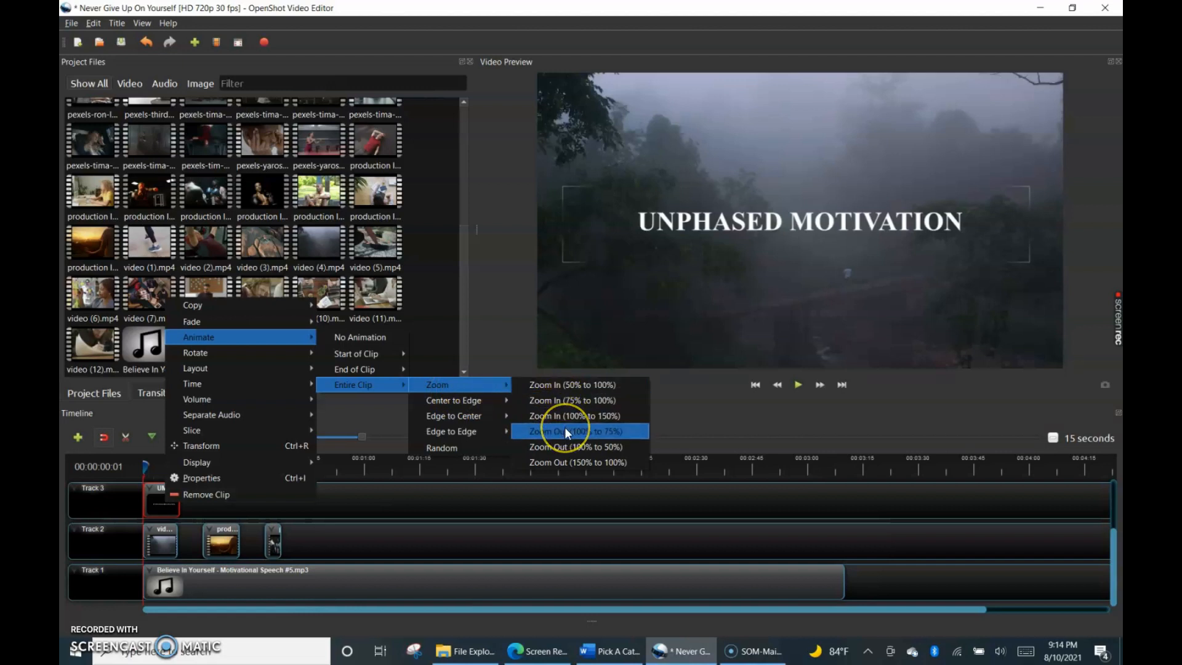
left_click(559, 386)
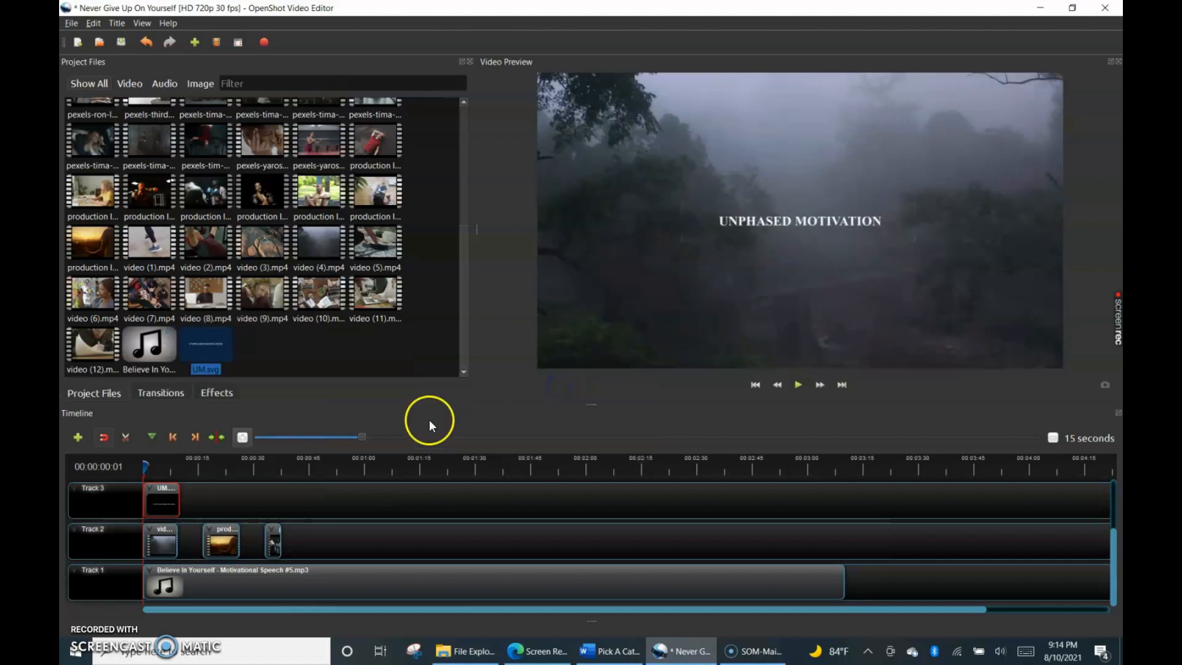
Play the opening of the video to check the title's zoom animation and pause at about 7 seconds.
left_click(798, 385)
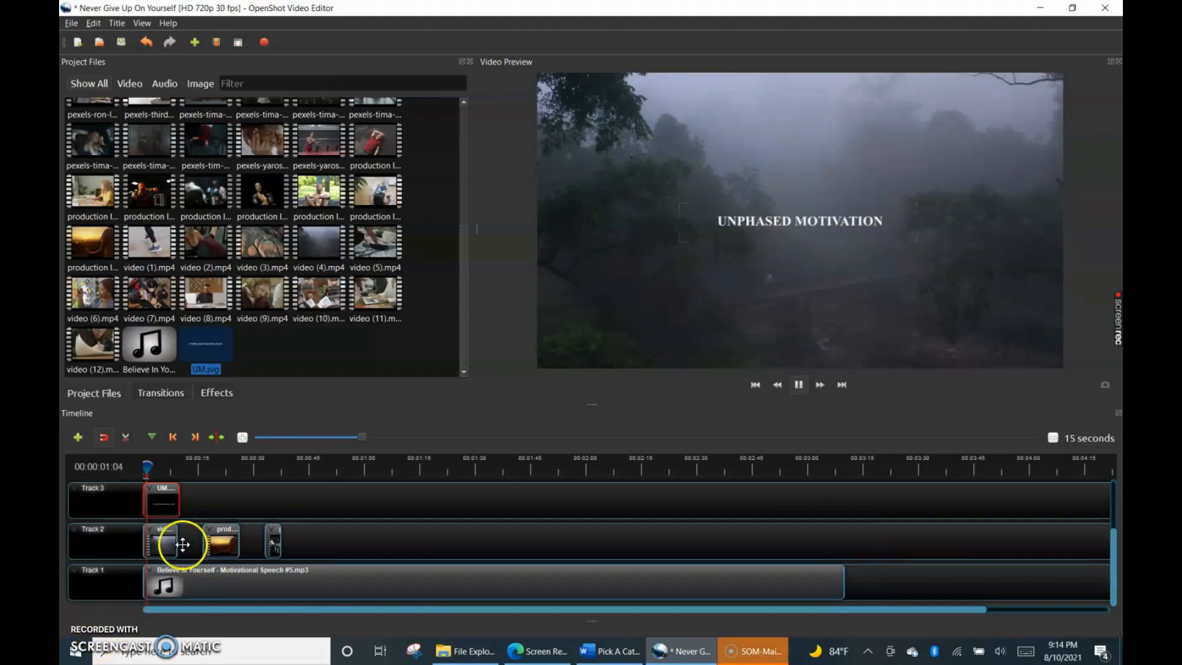
left_click(177, 462)
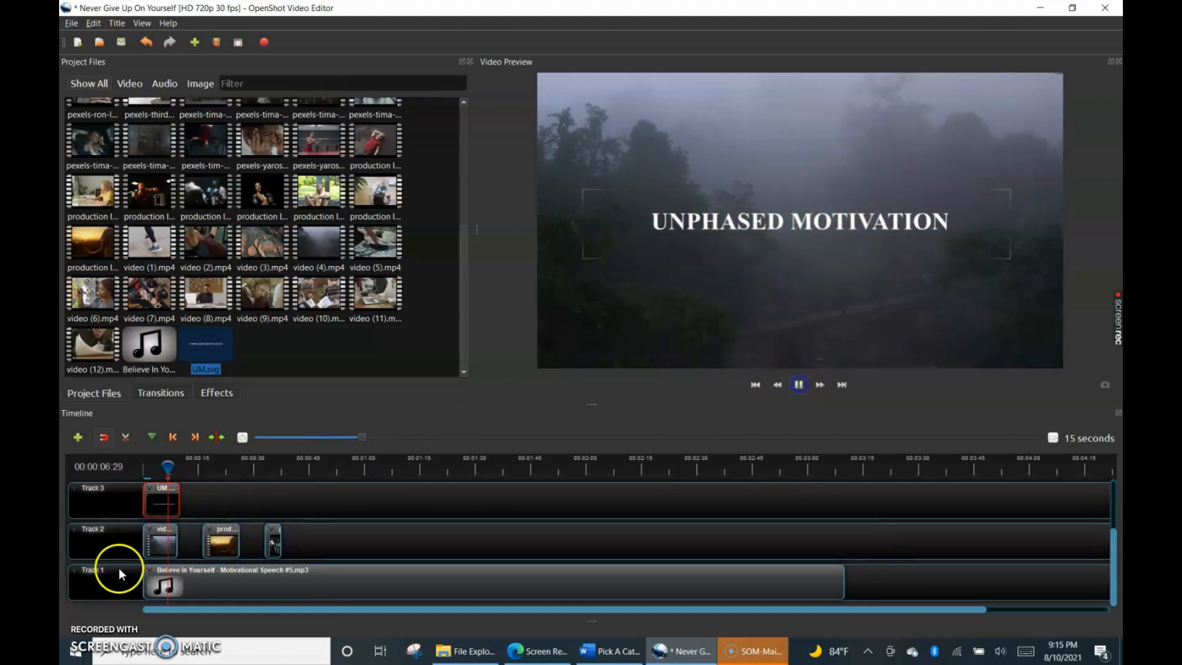
key("space")
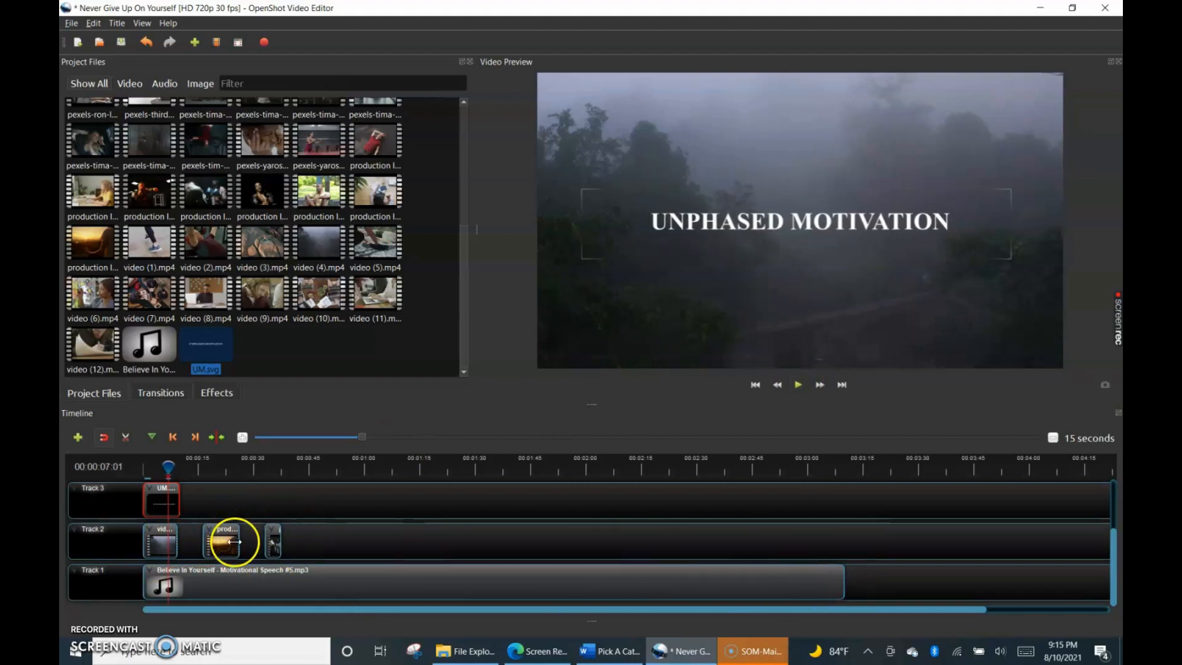
Try to extend the ends of the sunset clip on Track 2 and the speech audio on Track 1, saving the project in between.
mouse_move(240, 541)
left_mouse_down()
mouse_move(209, 541)
mouse_move(251, 539)
left_mouse_up()
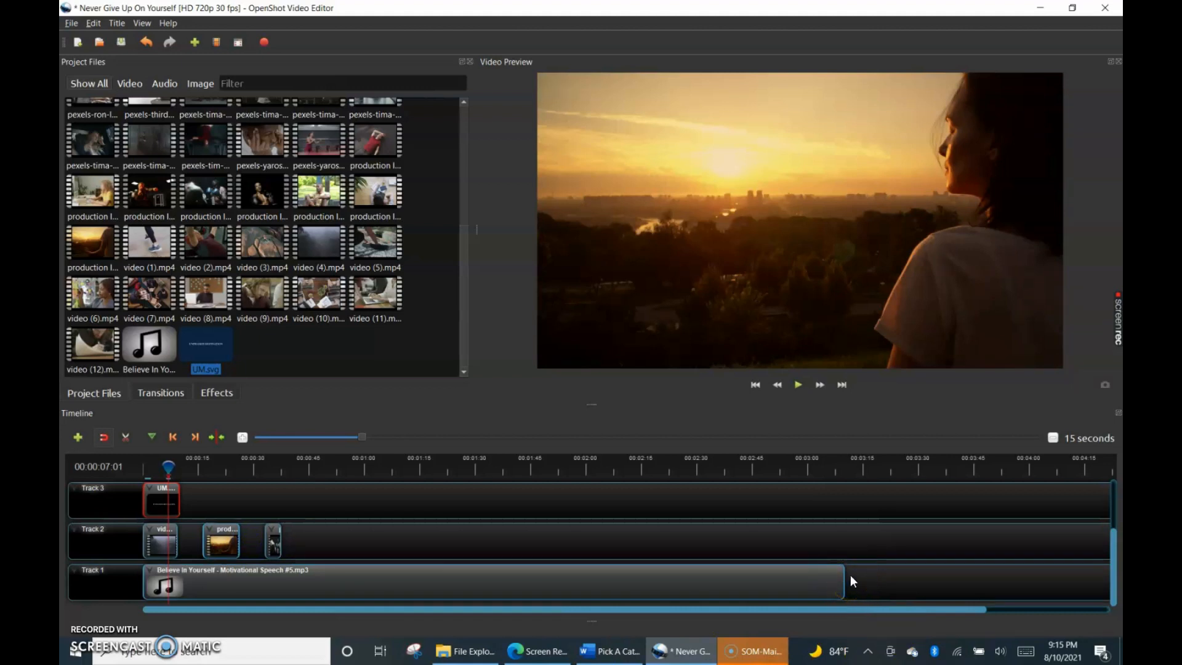
key("ctrl+s")
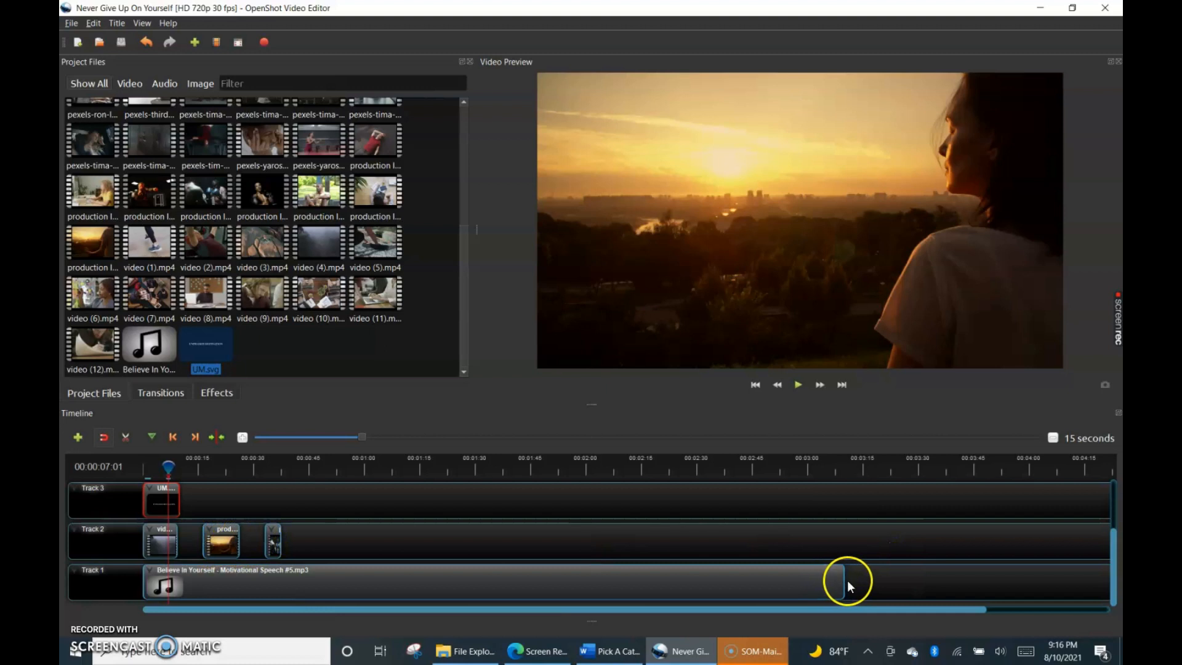
left_click_drag(843, 580, 897, 579)
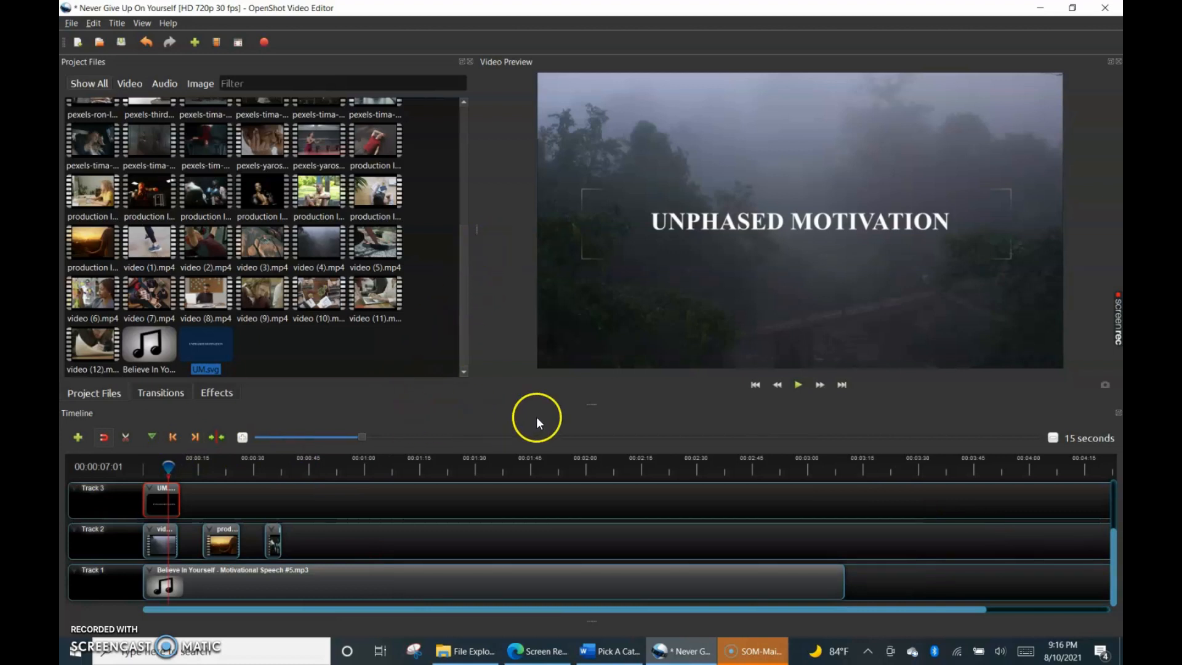
Widen the Project Files area relative to the video preview and try out the height of the timeline area.
left_click_drag(465, 229, 328, 240)
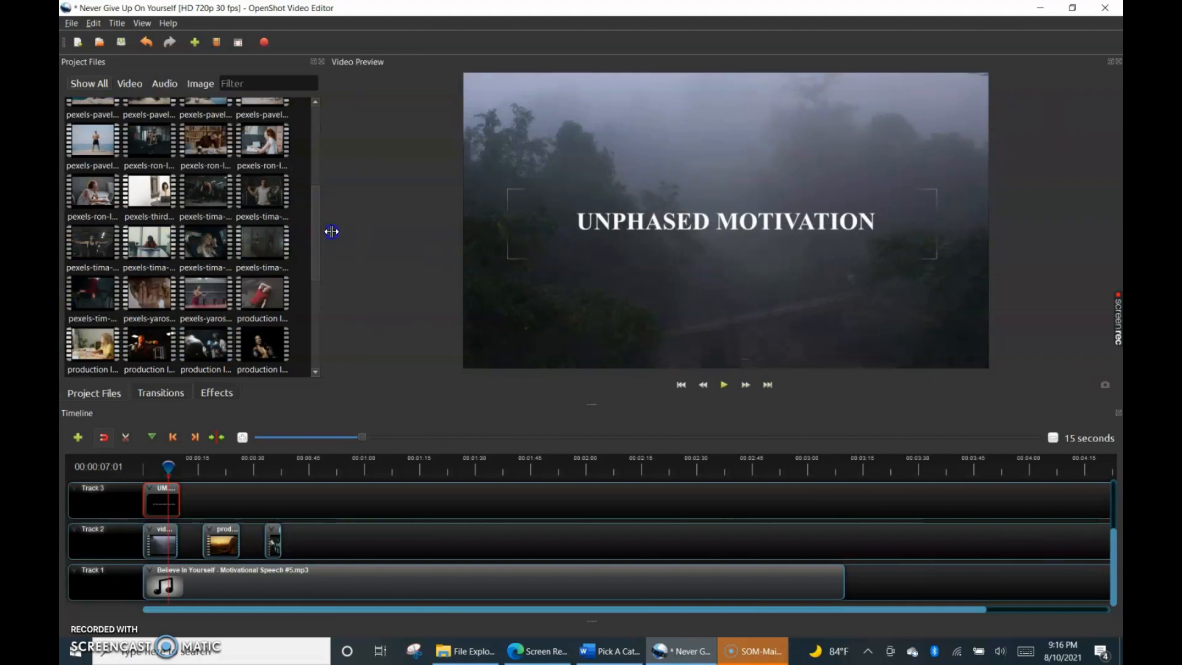
left_click_drag(327, 227, 579, 234)
mouse_move(592, 405)
left_mouse_down()
mouse_move(592, 338)
mouse_move(595, 408)
left_mouse_up()
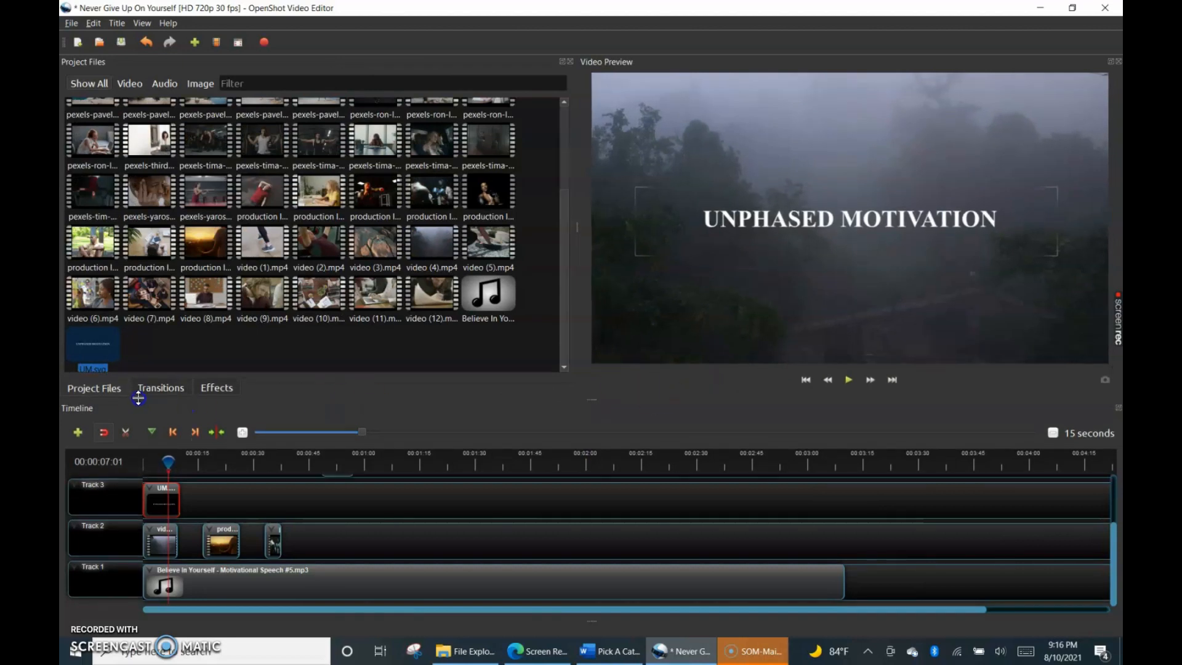
left_click_drag(188, 406, 189, 410)
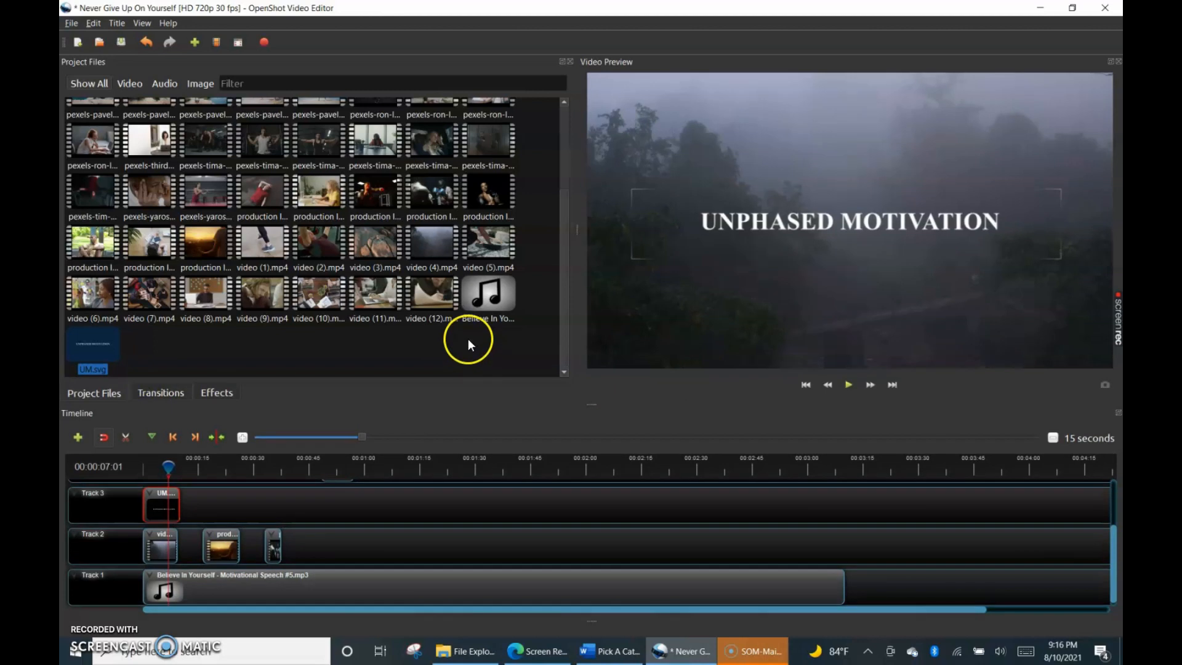
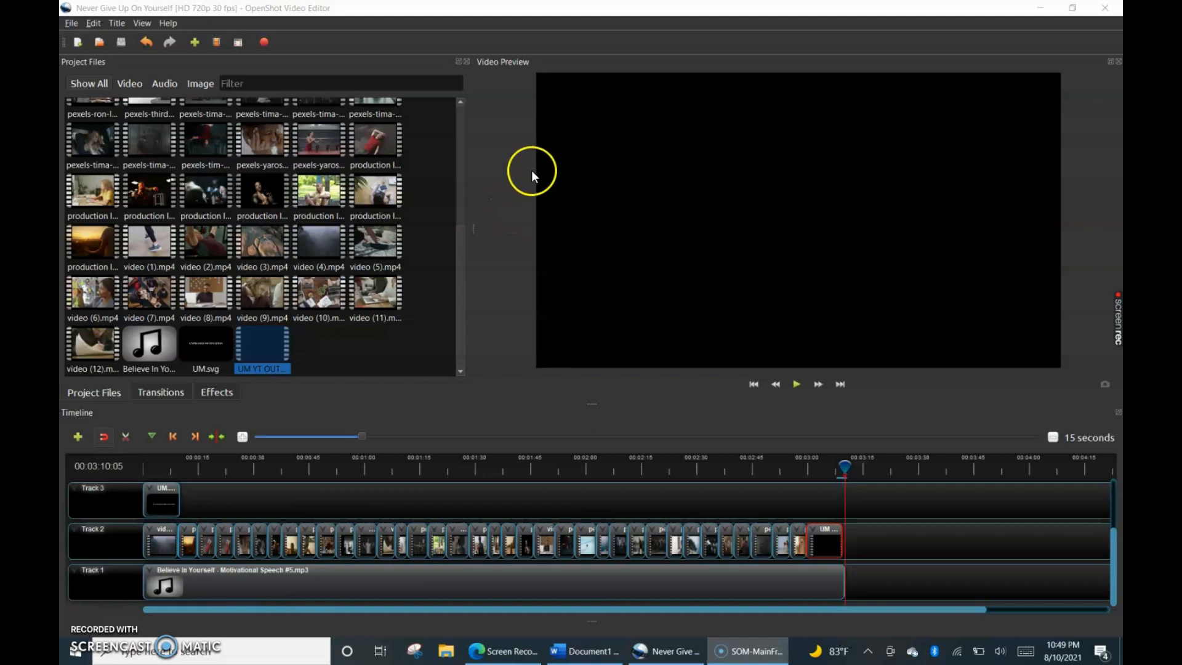
Start exporting the video and choose the project's "Completed video" folder as the destination.
left_click(263, 42)
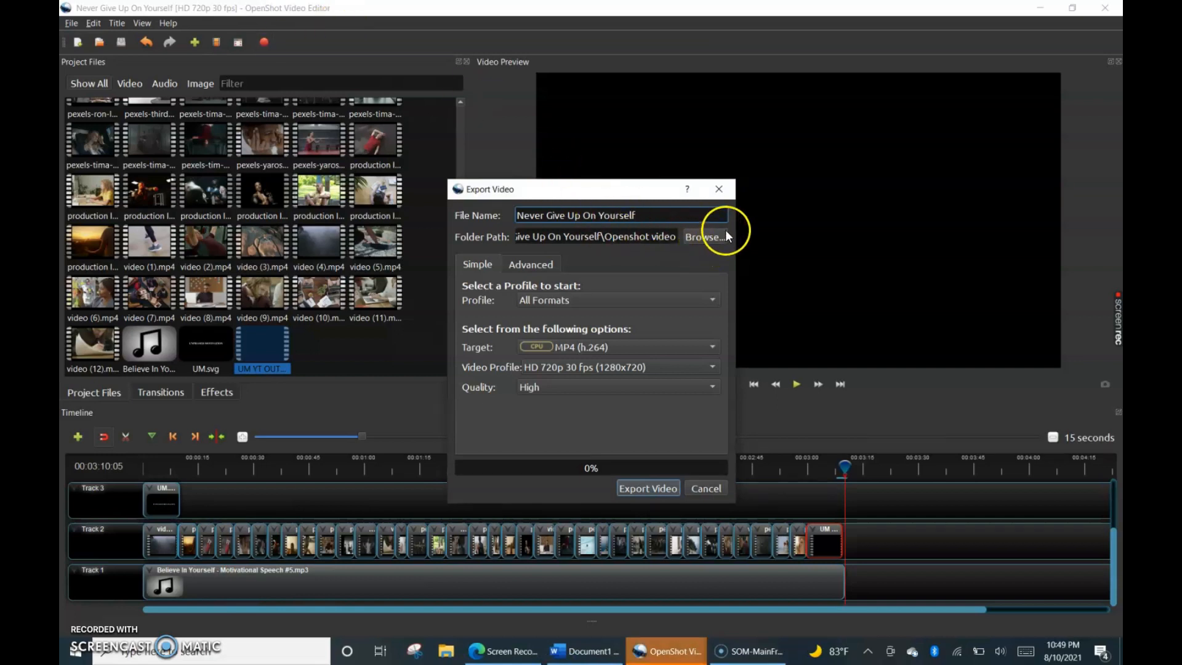
left_click(706, 238)
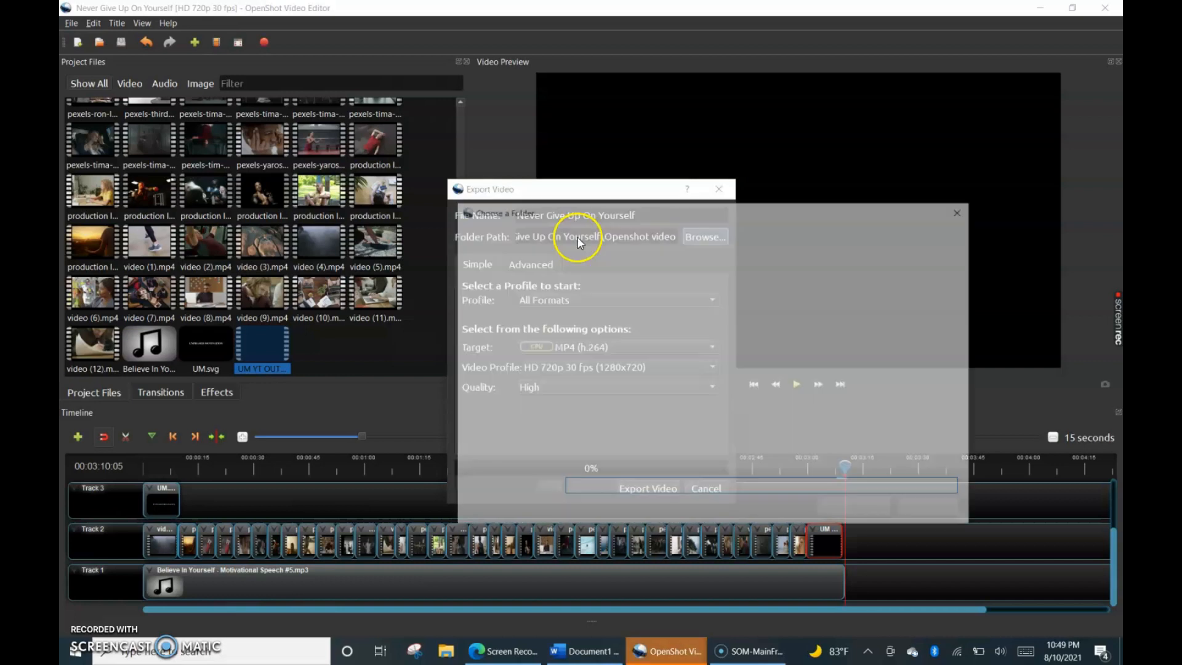
left_click(615, 233)
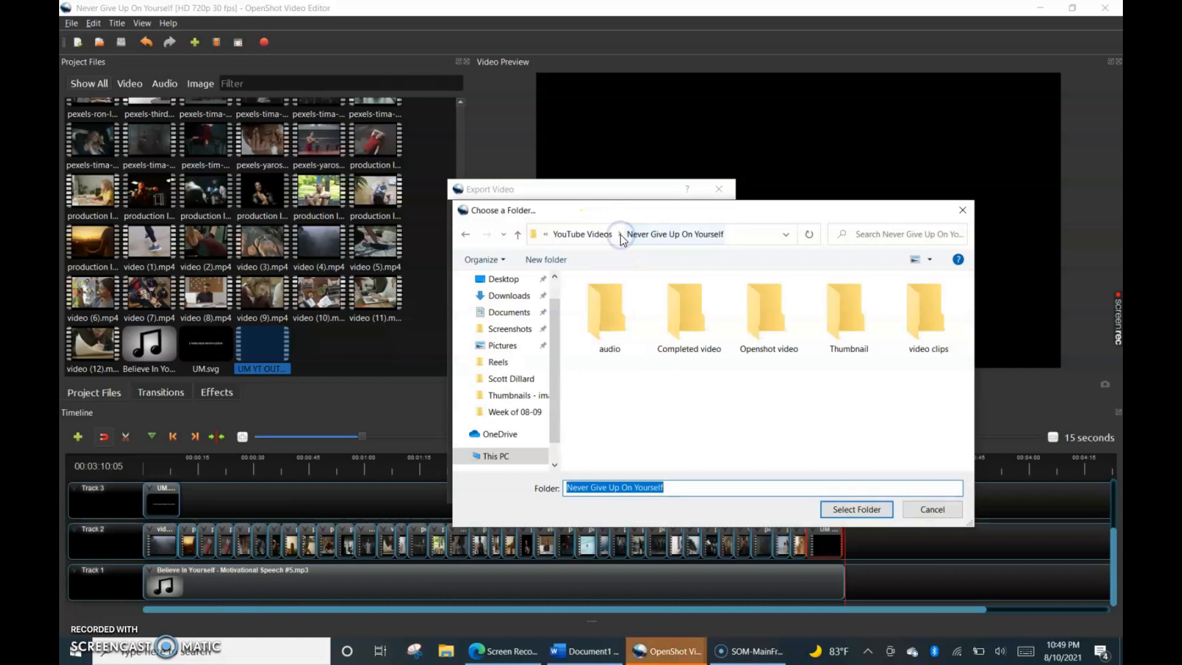
double_click(685, 312)
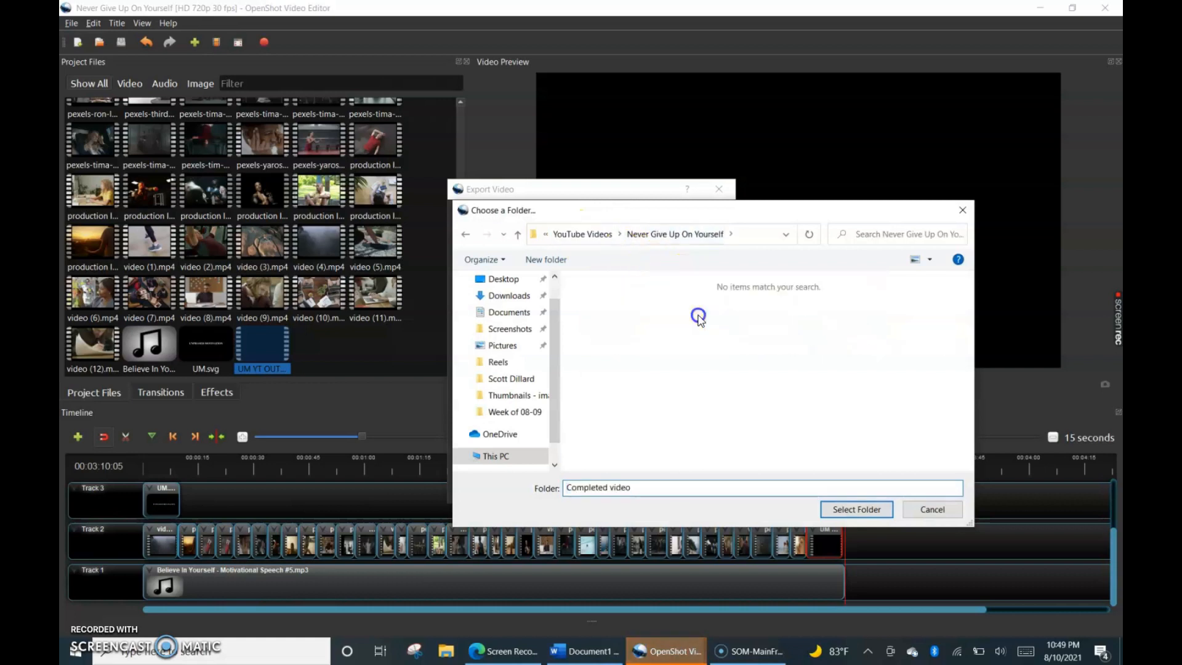
left_click(831, 509)
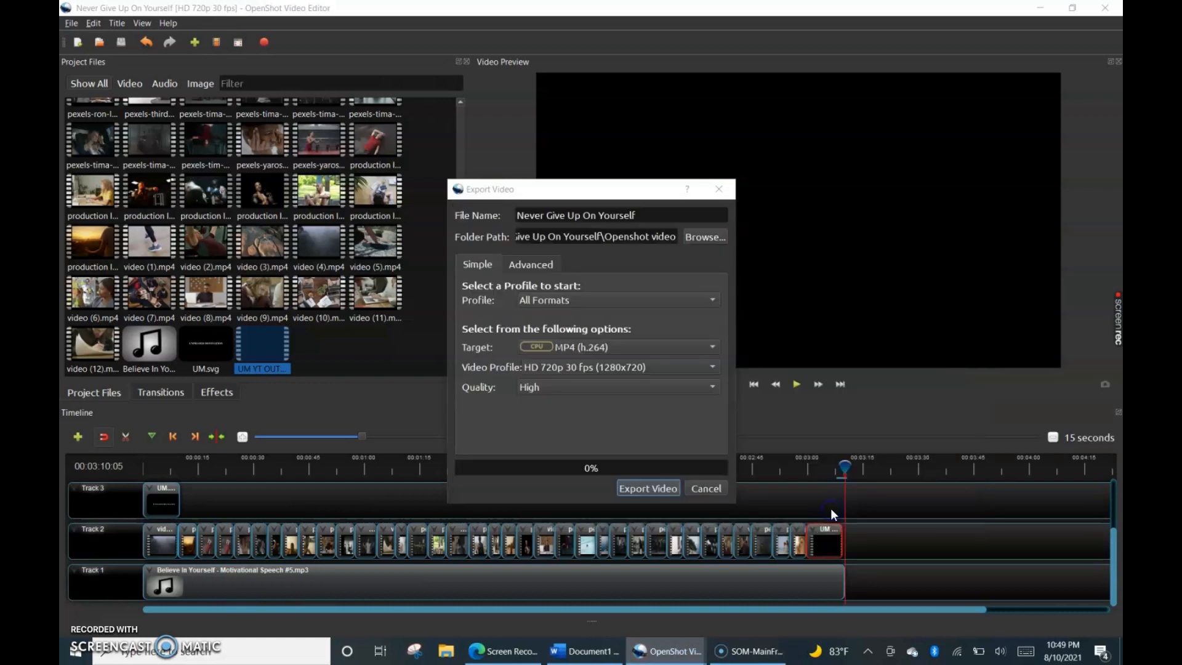
Set the export profile to Web and the target to YouTube-HD.
left_click(531, 299)
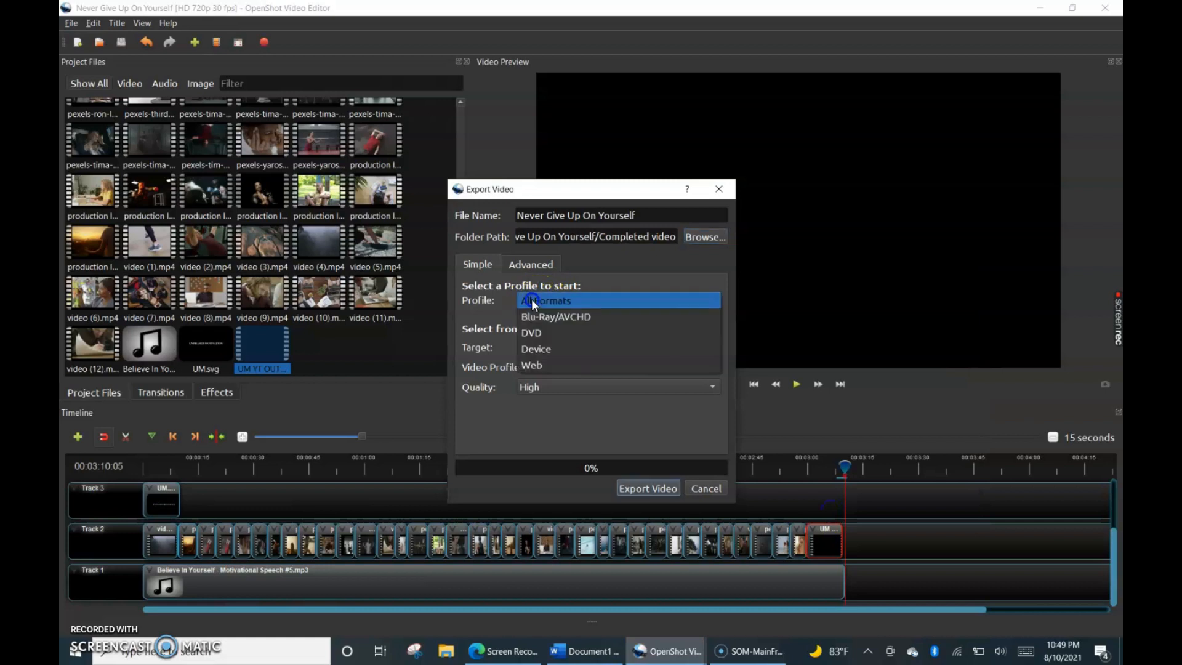
left_click(534, 363)
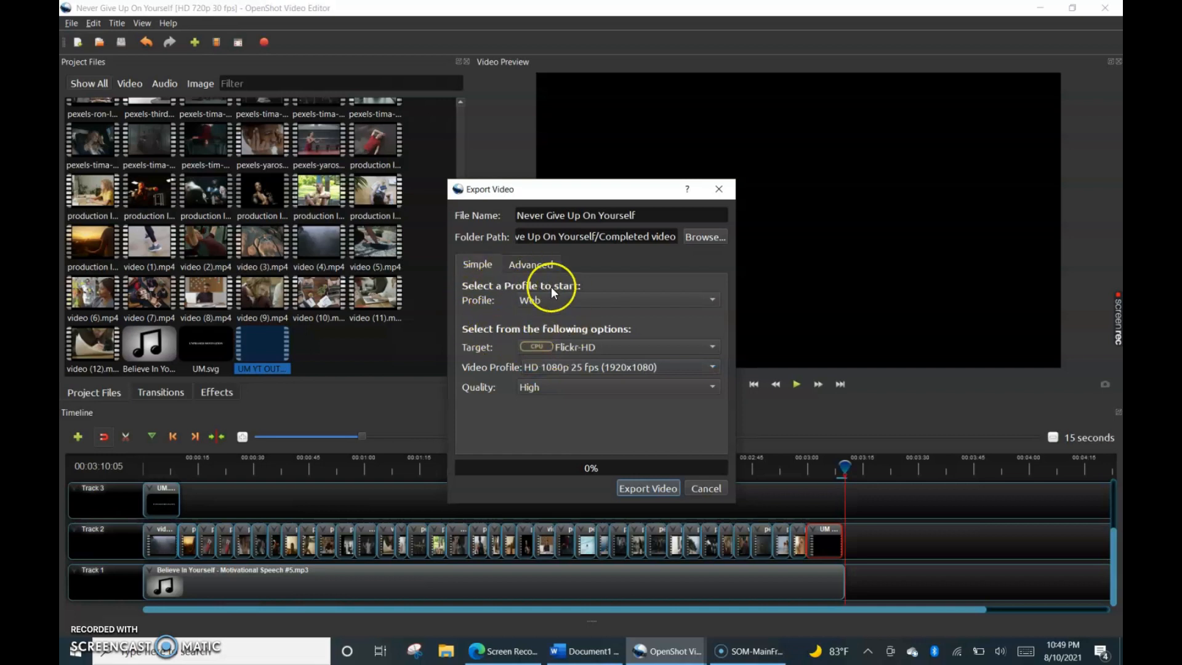
left_click(575, 349)
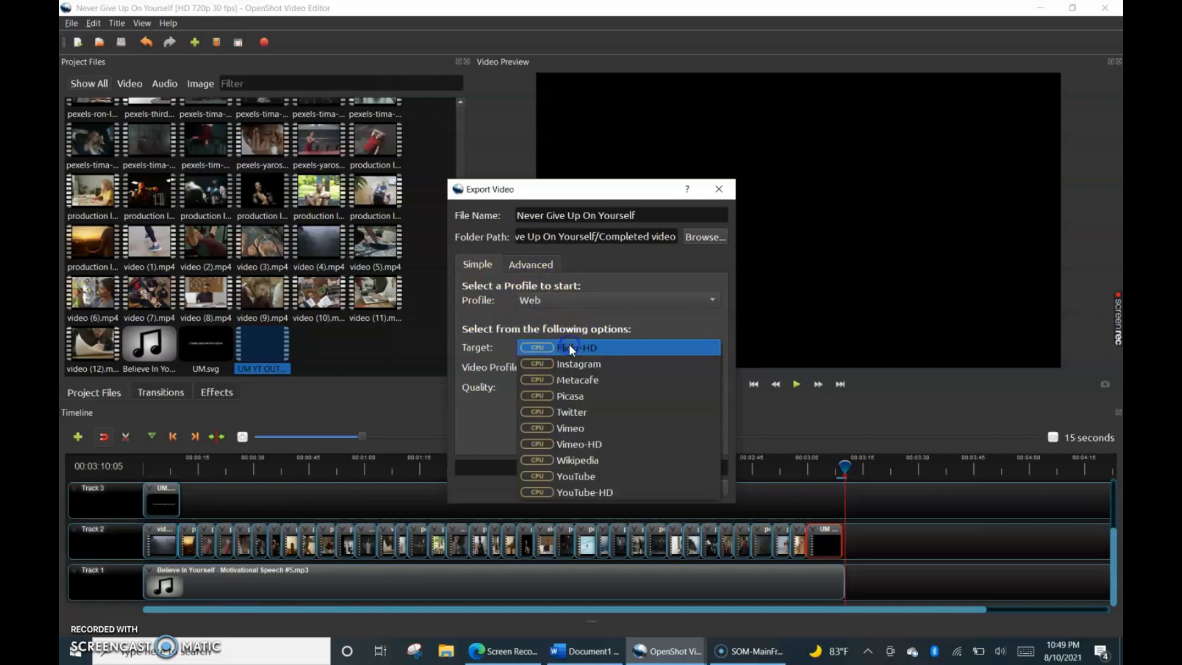
left_click(581, 491)
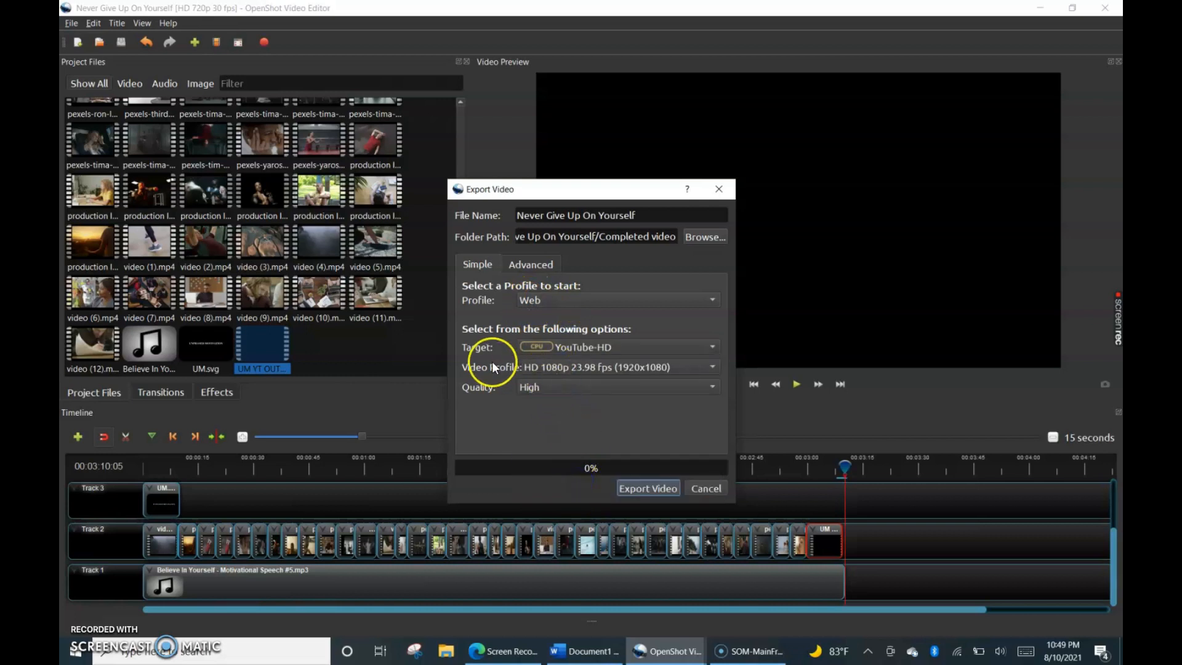
Choose the HD 1080p 25 fps (1920x1080) video profile and export the video.
left_click(556, 367)
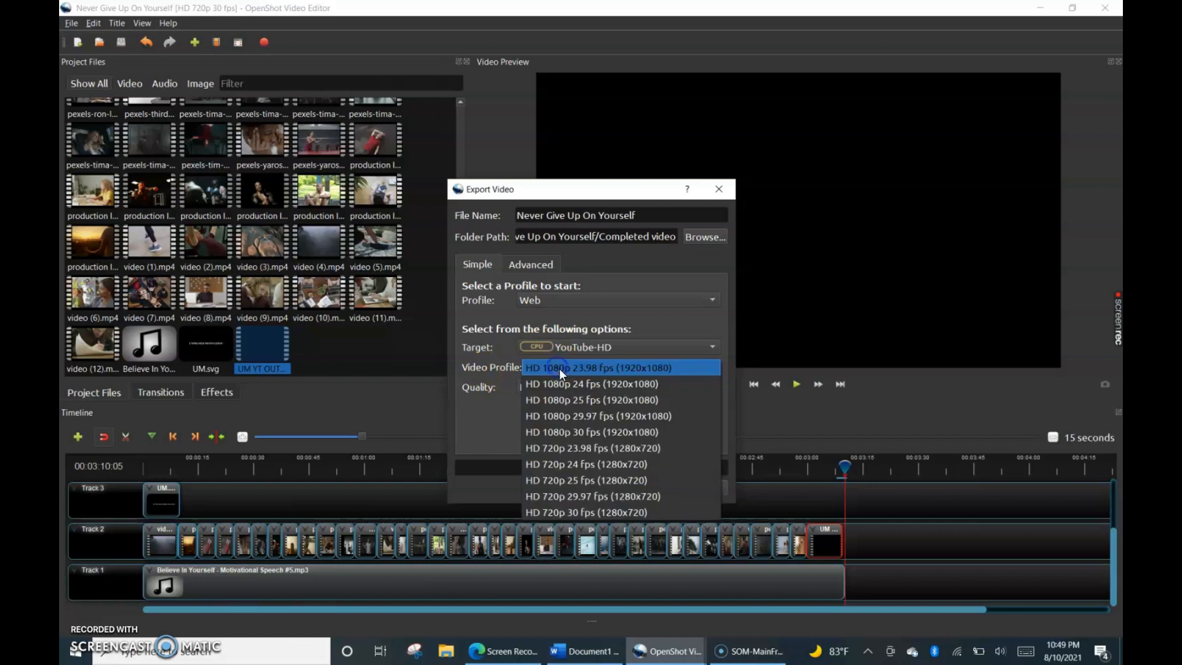
left_click(592, 400)
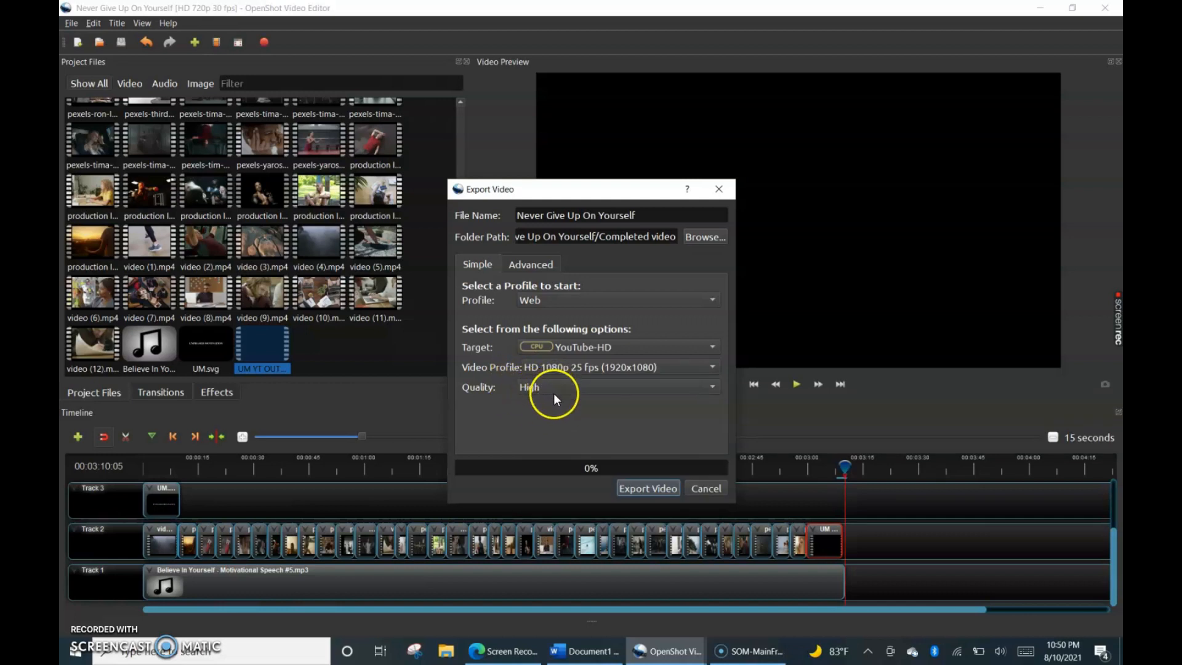
left_click(634, 486)
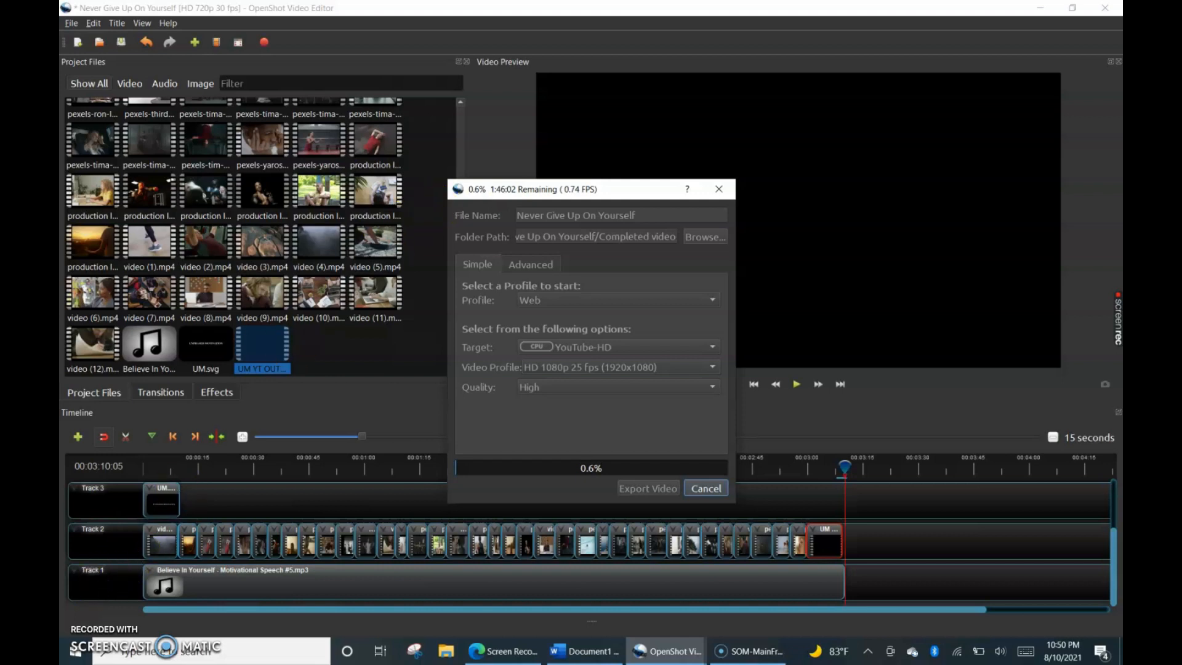
key("alt+p")
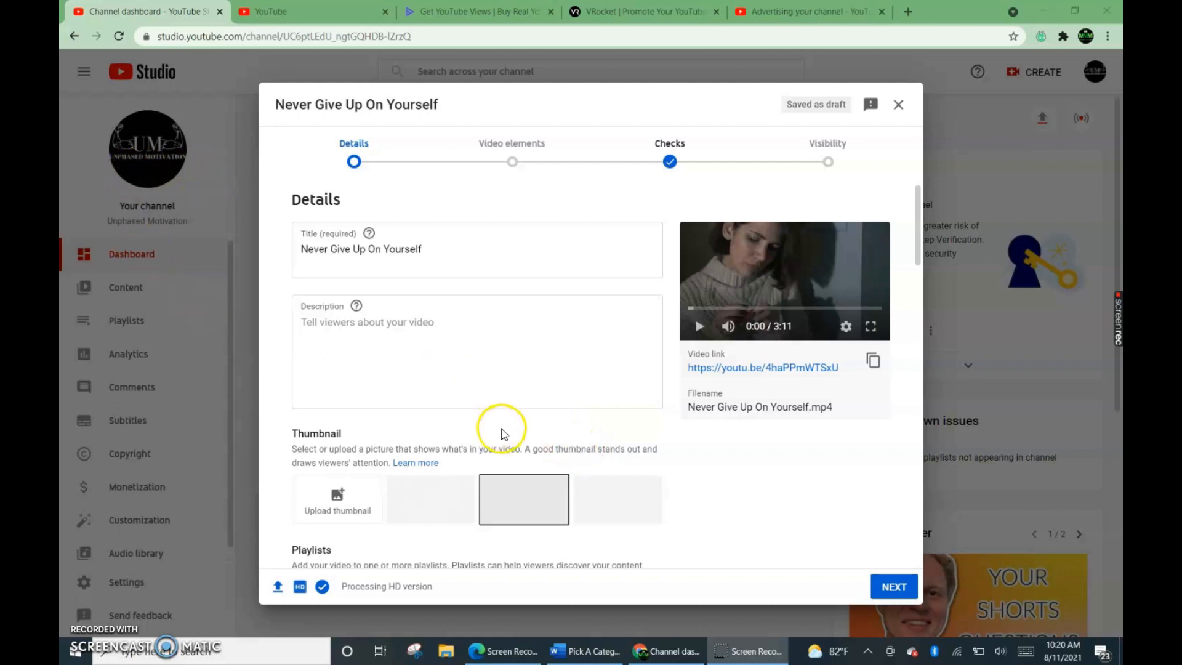
In YouTube Studio, review the upload's details from title, description and thumbnail through playlists and audience down to the tags.
scroll(567, 386, "down", 1)
scroll(569, 387, "down", 2)
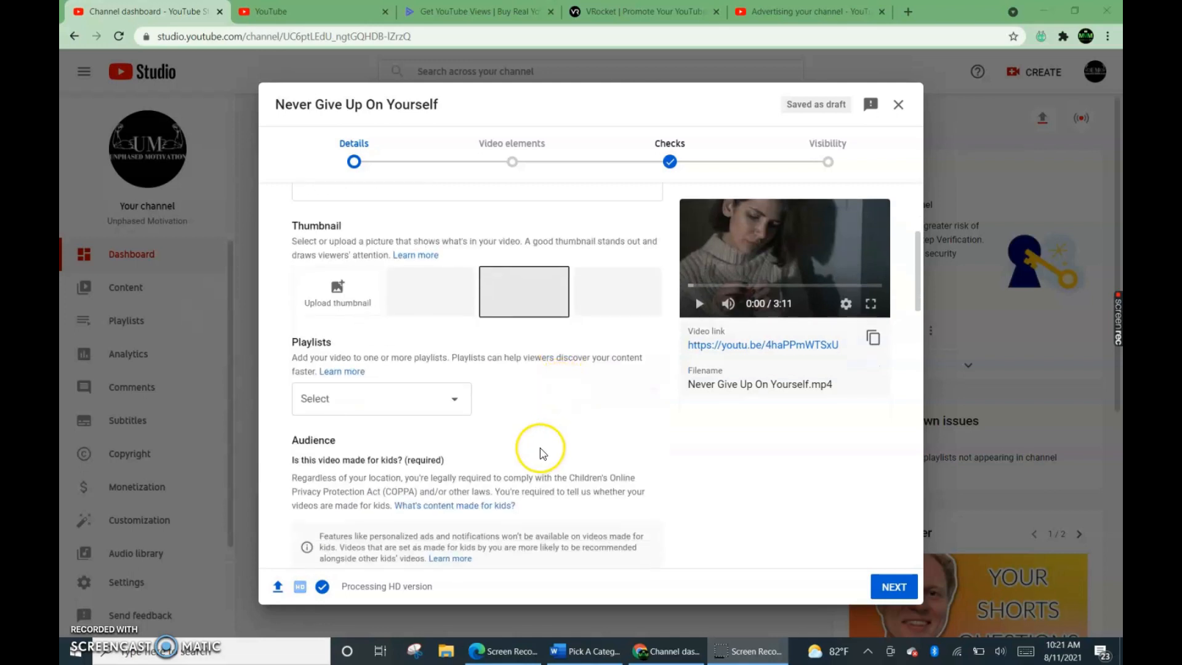
scroll(530, 450, "down", 3)
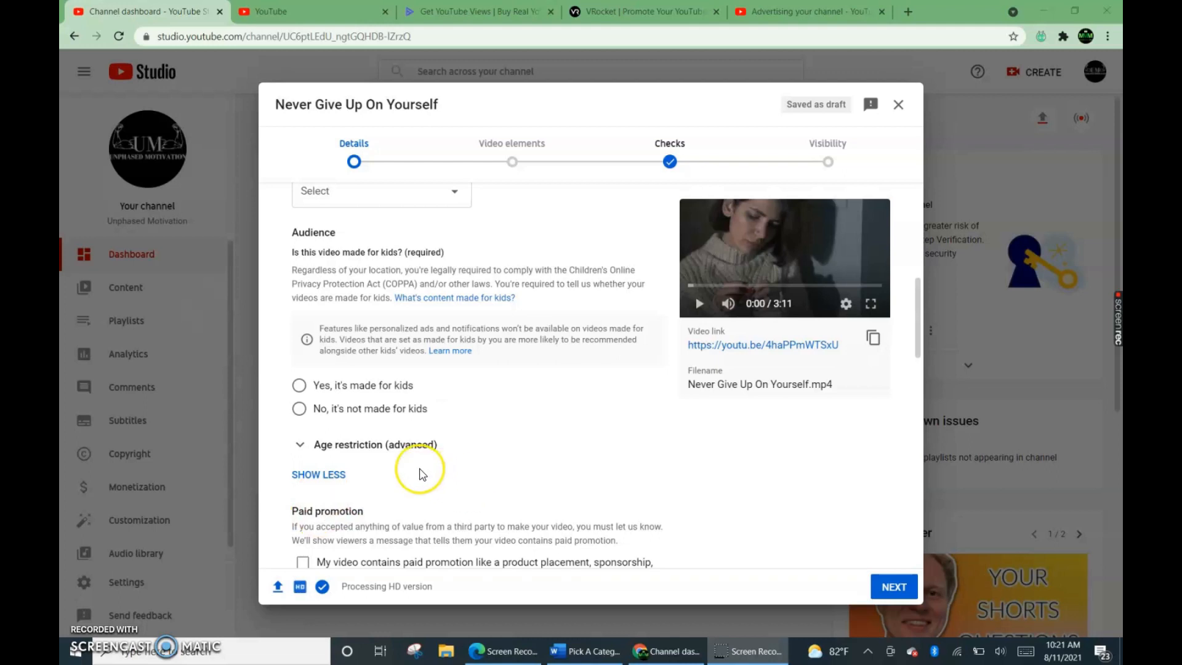
scroll(441, 397, "up", 5)
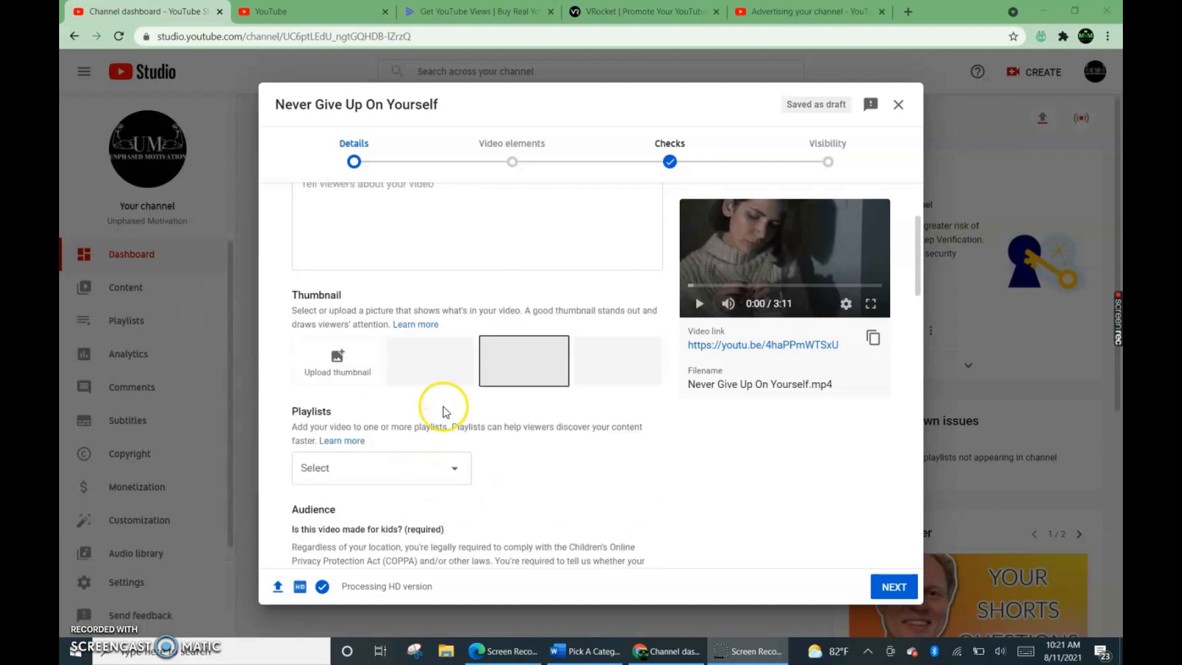
scroll(440, 400, "up", 3)
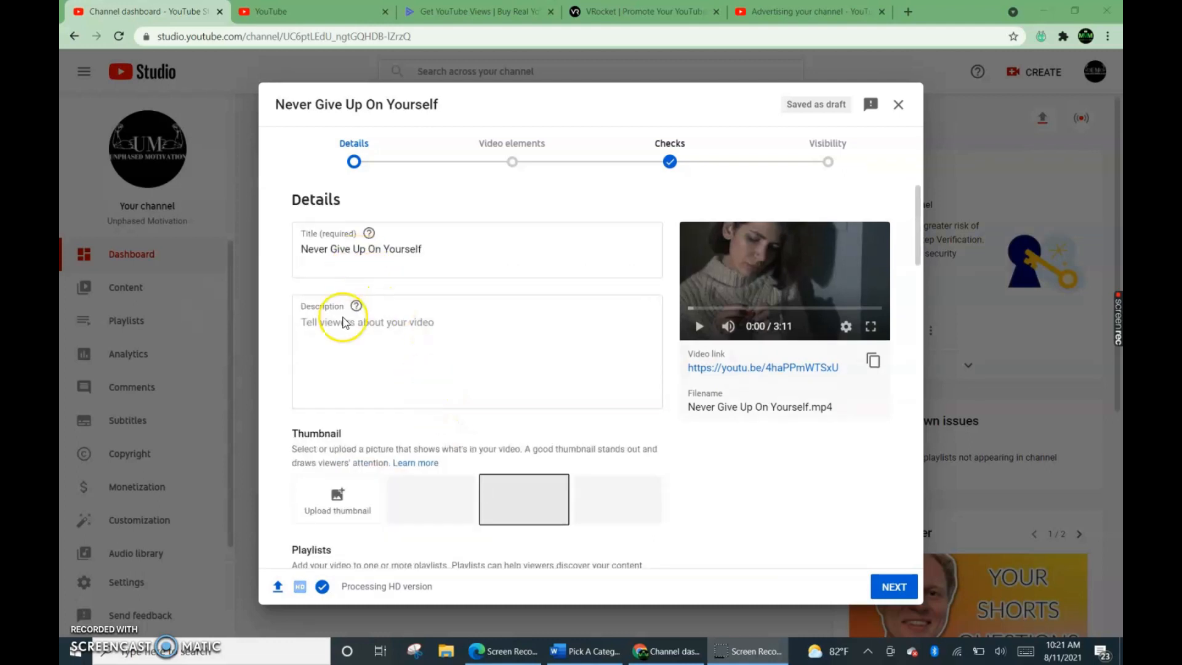
left_click(307, 324)
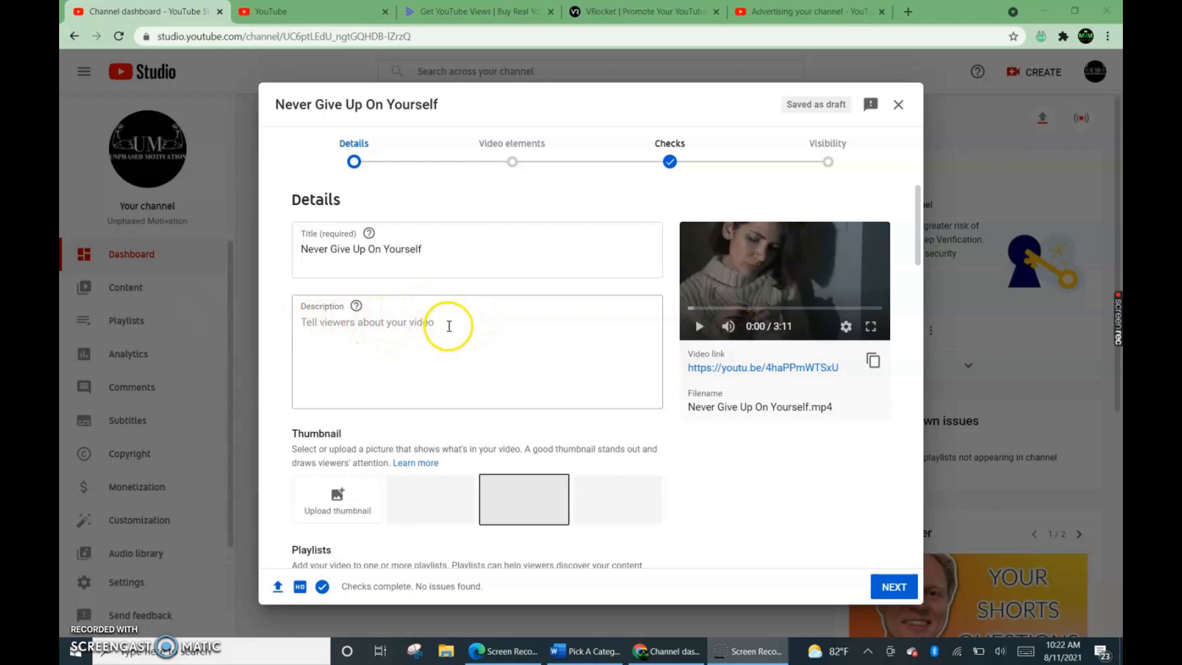
scroll(452, 316, "down", 5)
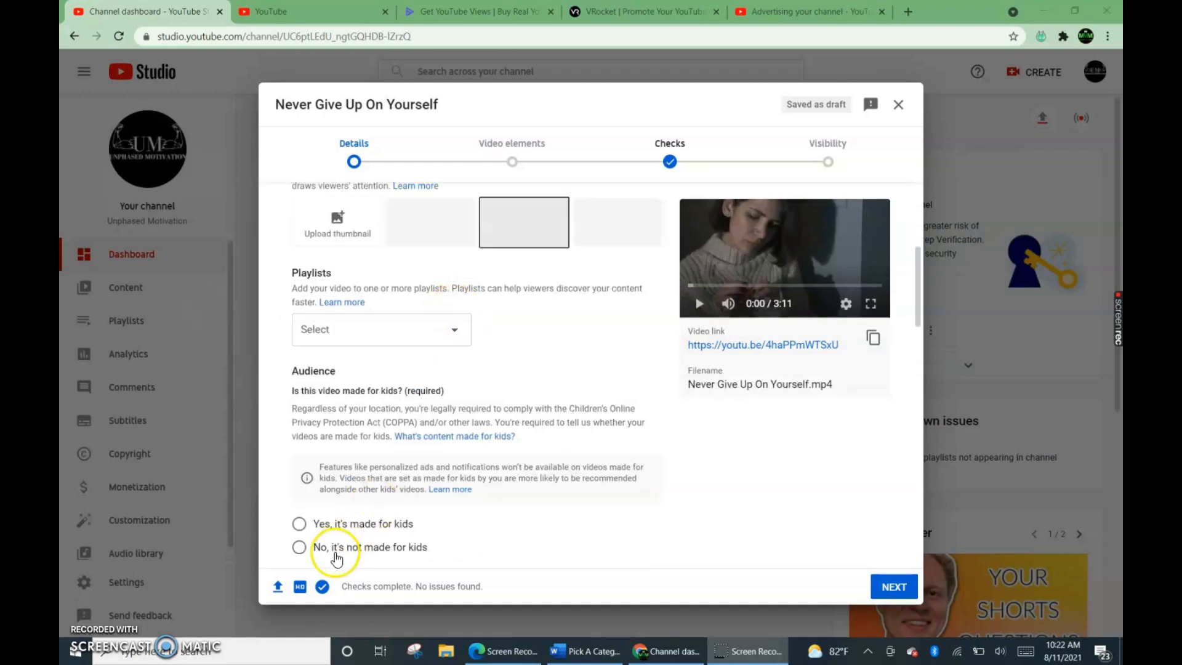
scroll(335, 493, "down", 3)
scroll(388, 477, "down", 4)
scroll(394, 476, "up", 4)
scroll(449, 480, "down", 5)
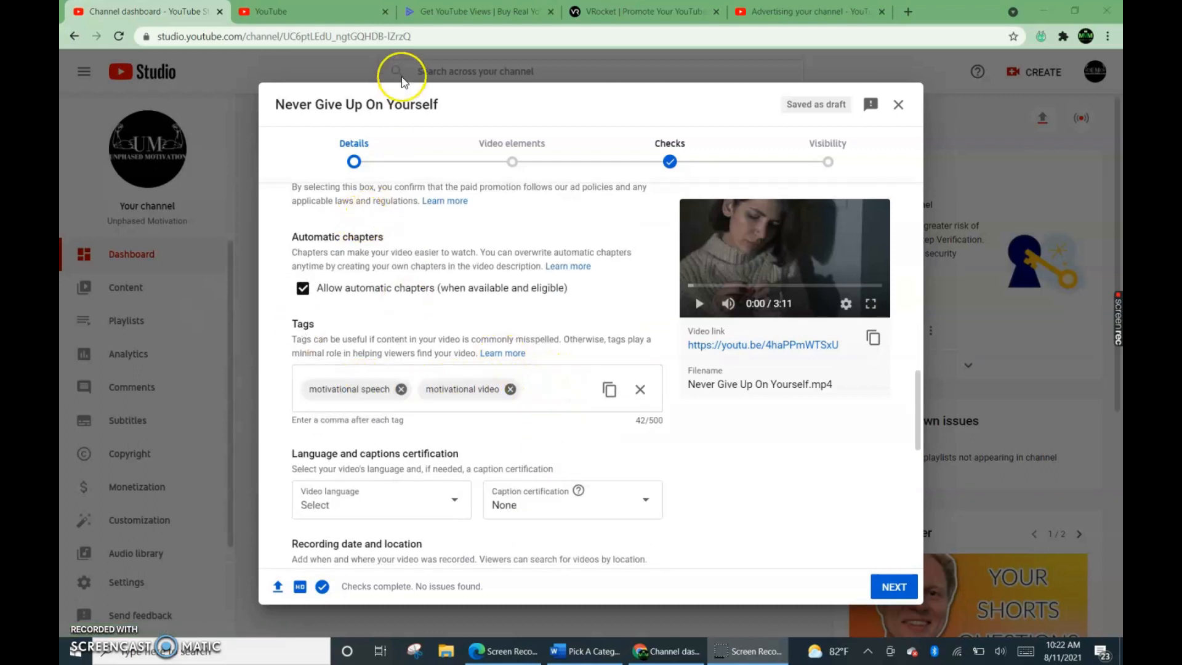
Look up YouTube's search suggestions for "motivational" as tag ideas, and return to the upload draft's title and description.
left_click(283, 11)
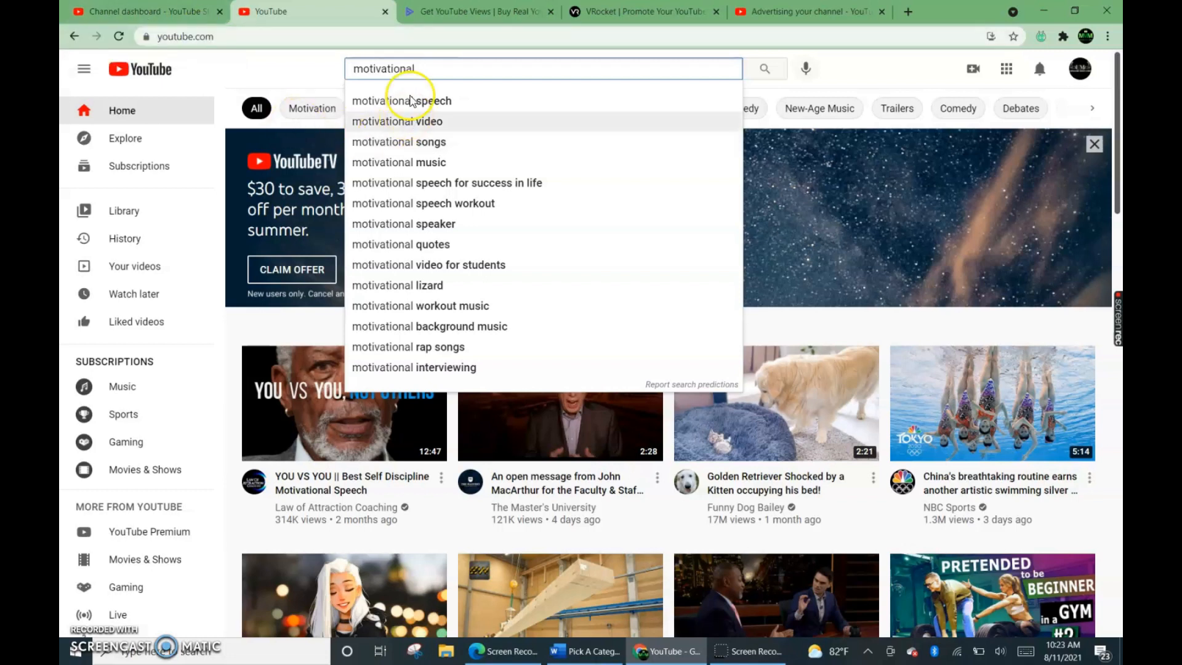
left_click(106, 11)
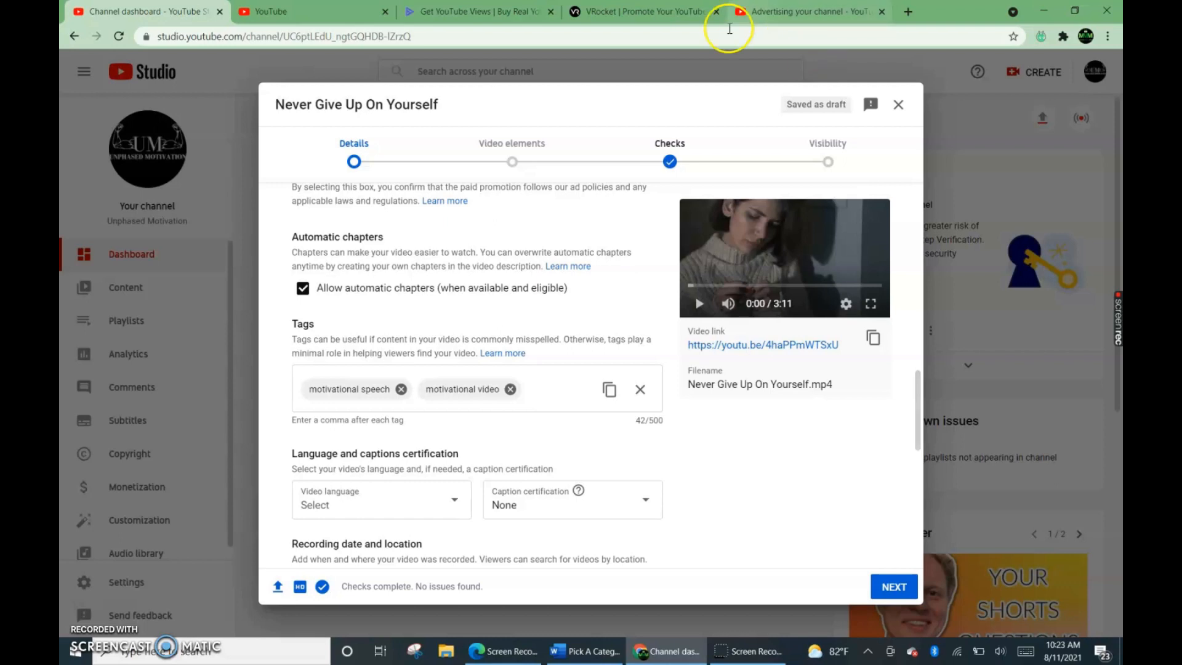
scroll(542, 427, "up", 6)
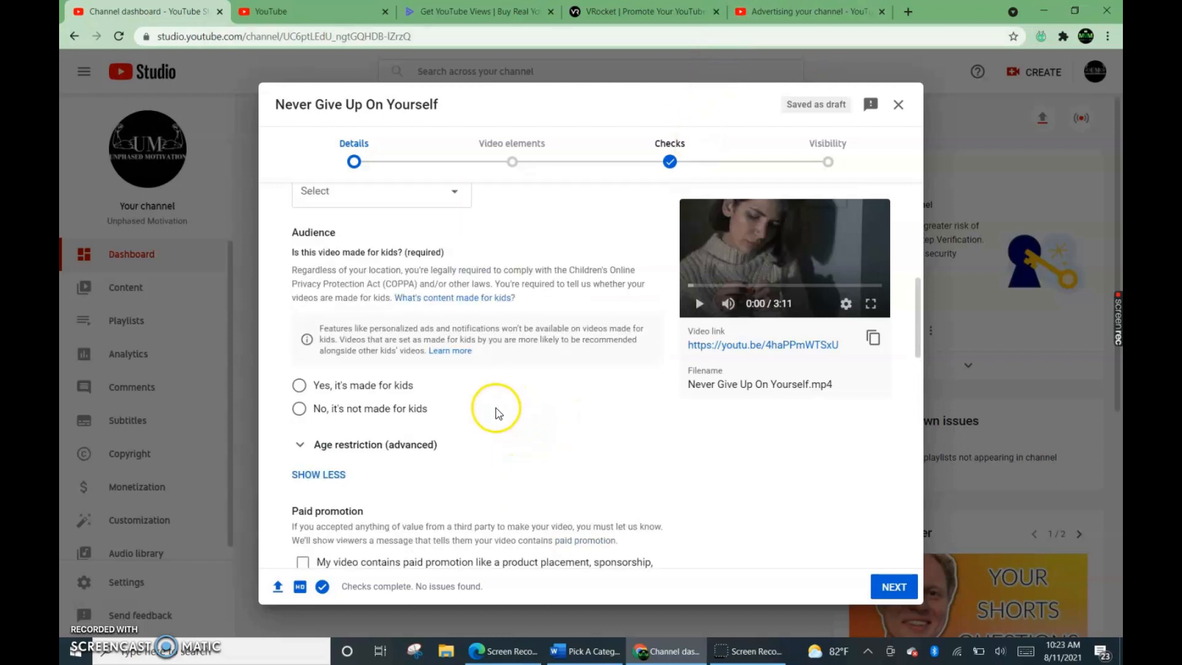
scroll(497, 410, "up", 5)
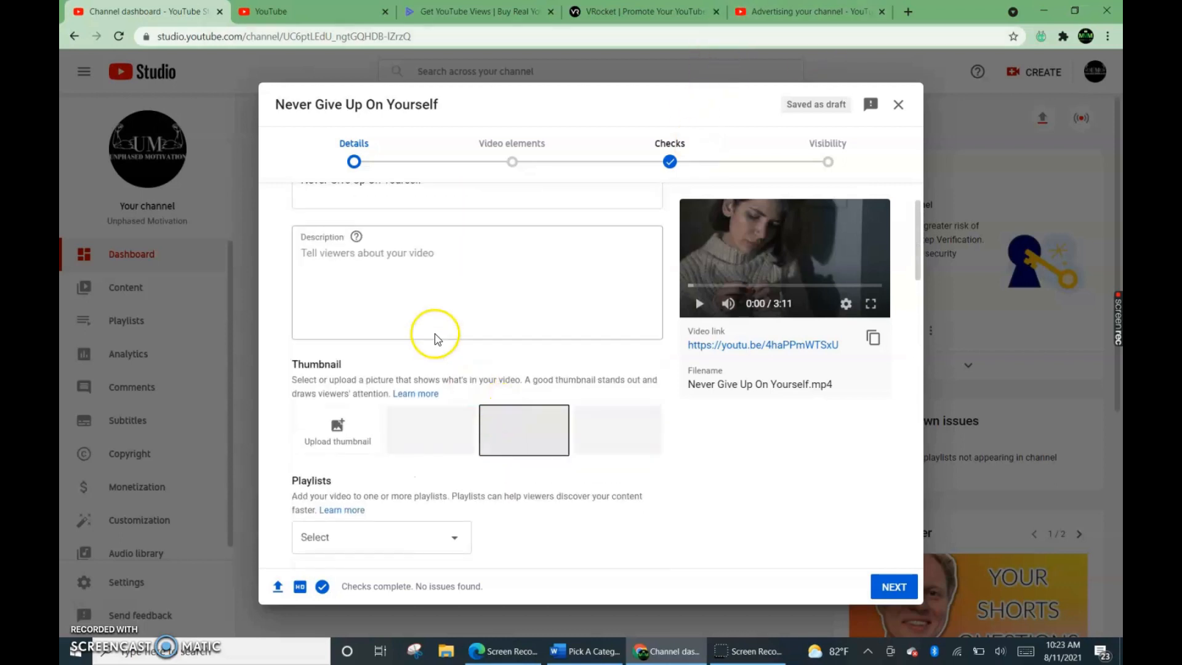
scroll(499, 351, "up", 1)
scroll(499, 351, "up", 1)
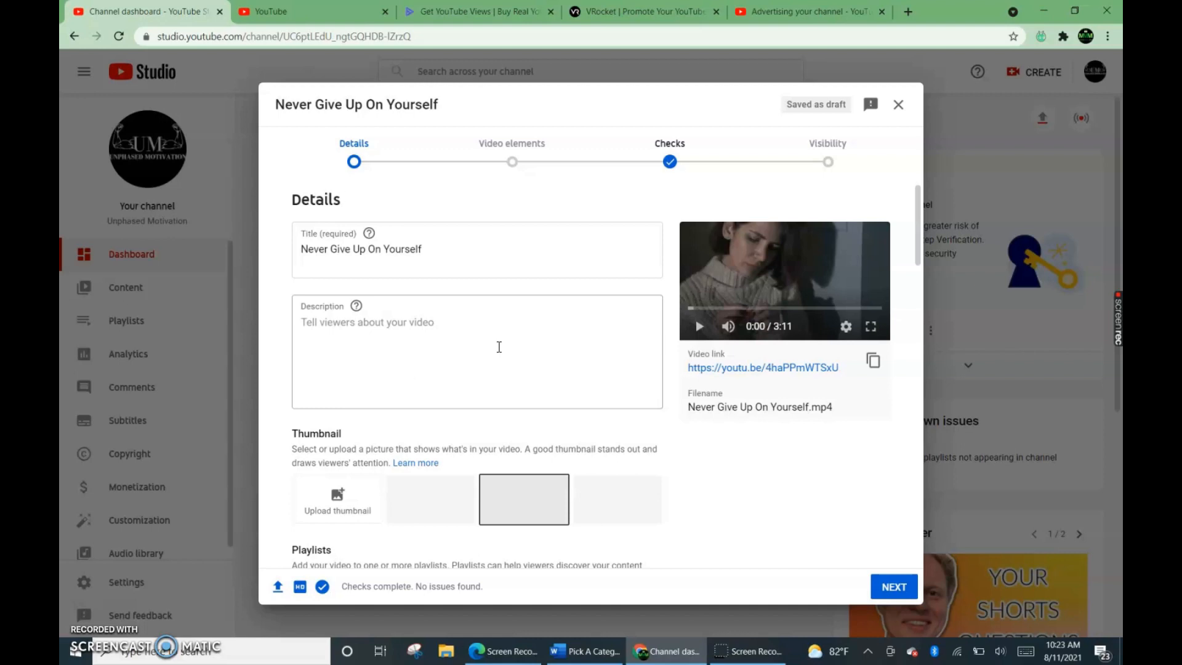
left_click(478, 308)
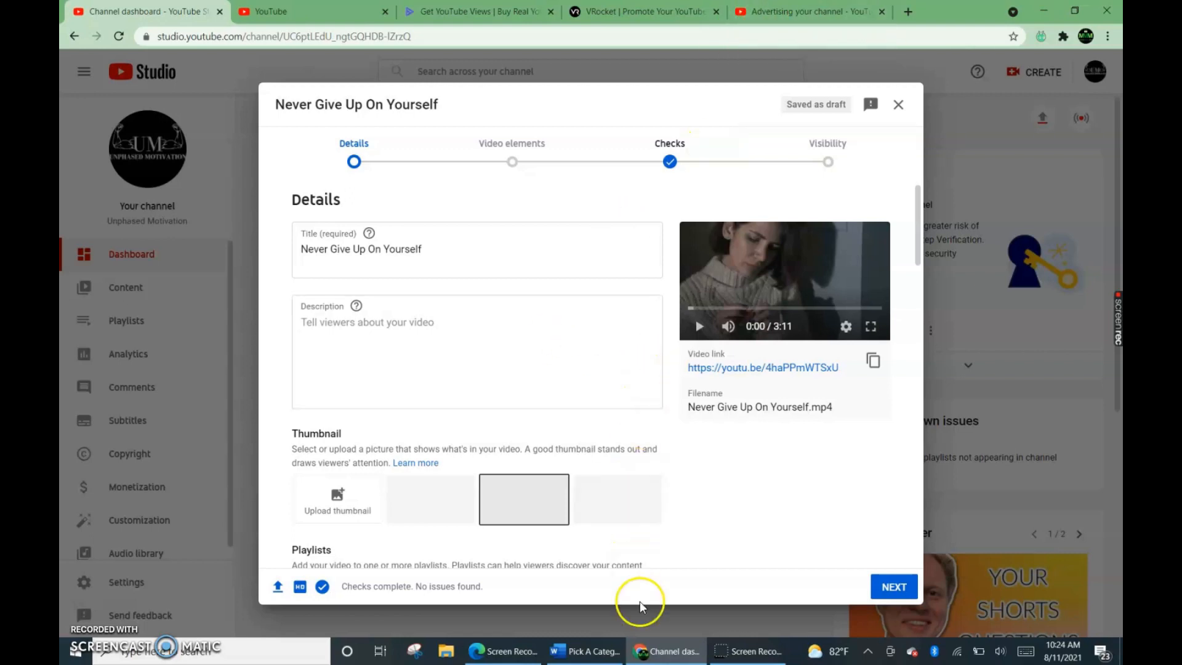
Examine the VeeFly promotion site's explanation of its steps, service benefits, pricing claim and client reviews.
mouse_move(642, 656)
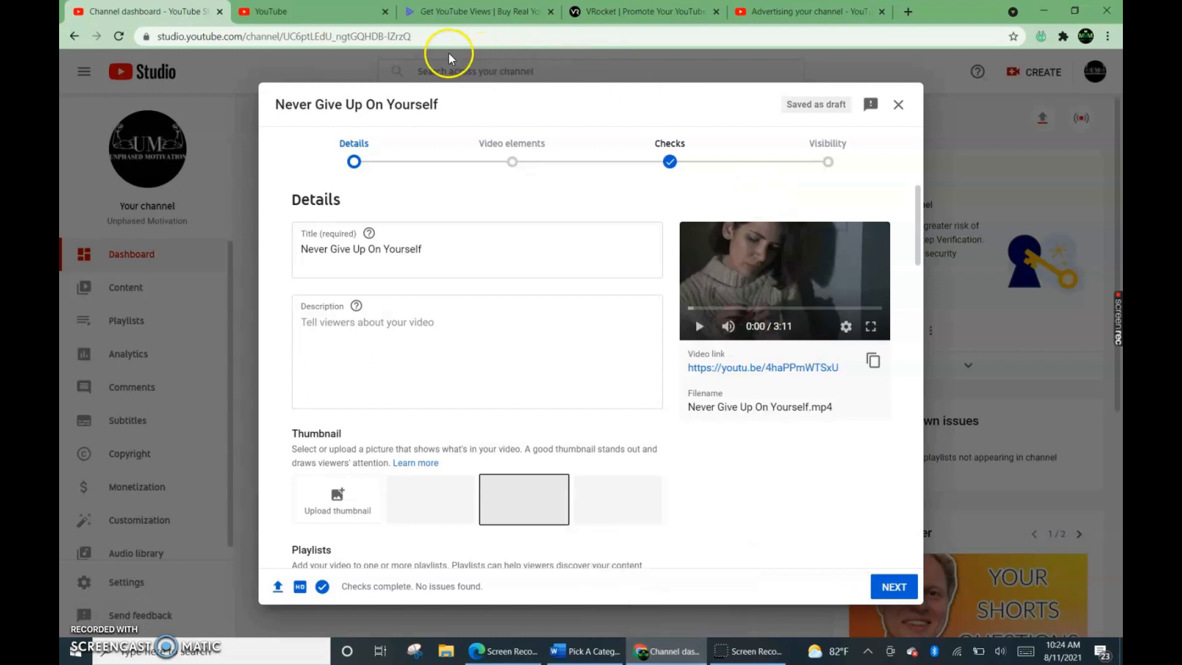
left_click(440, 16)
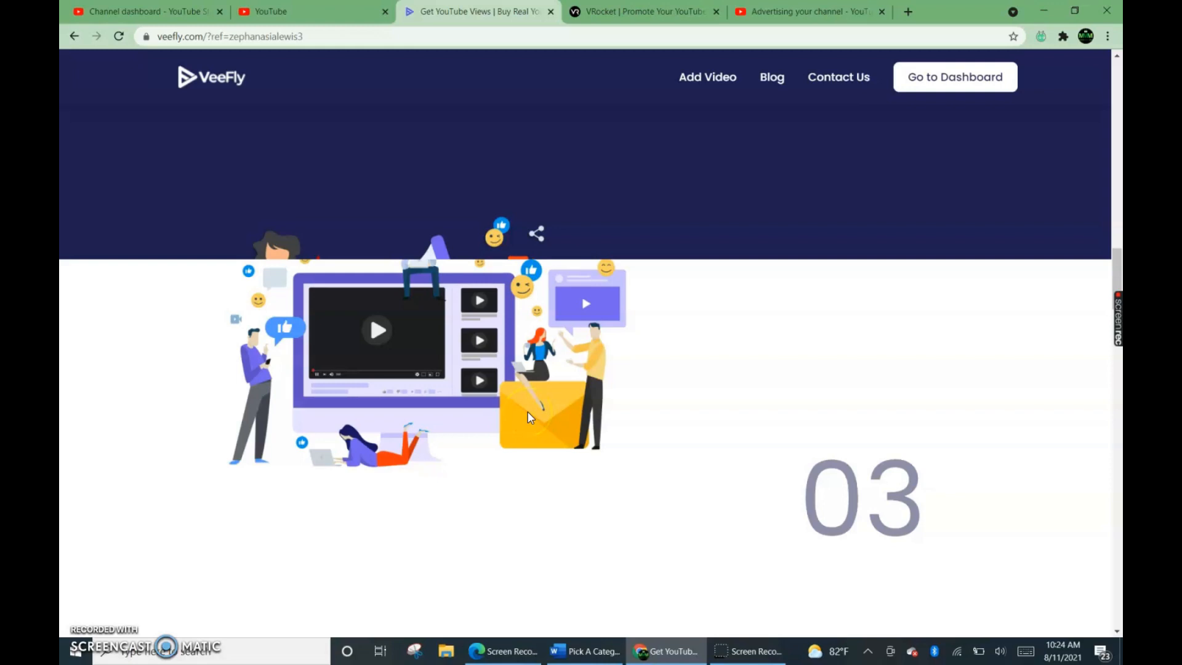
scroll(531, 417, "down", 6)
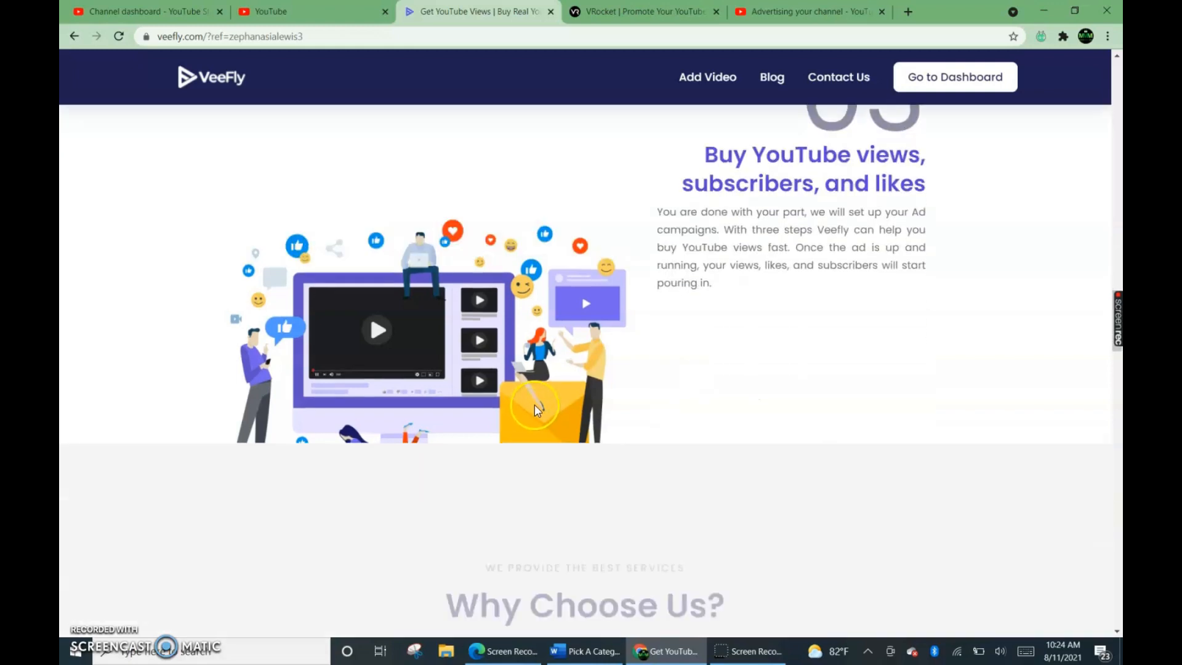
scroll(534, 403, "down", 15)
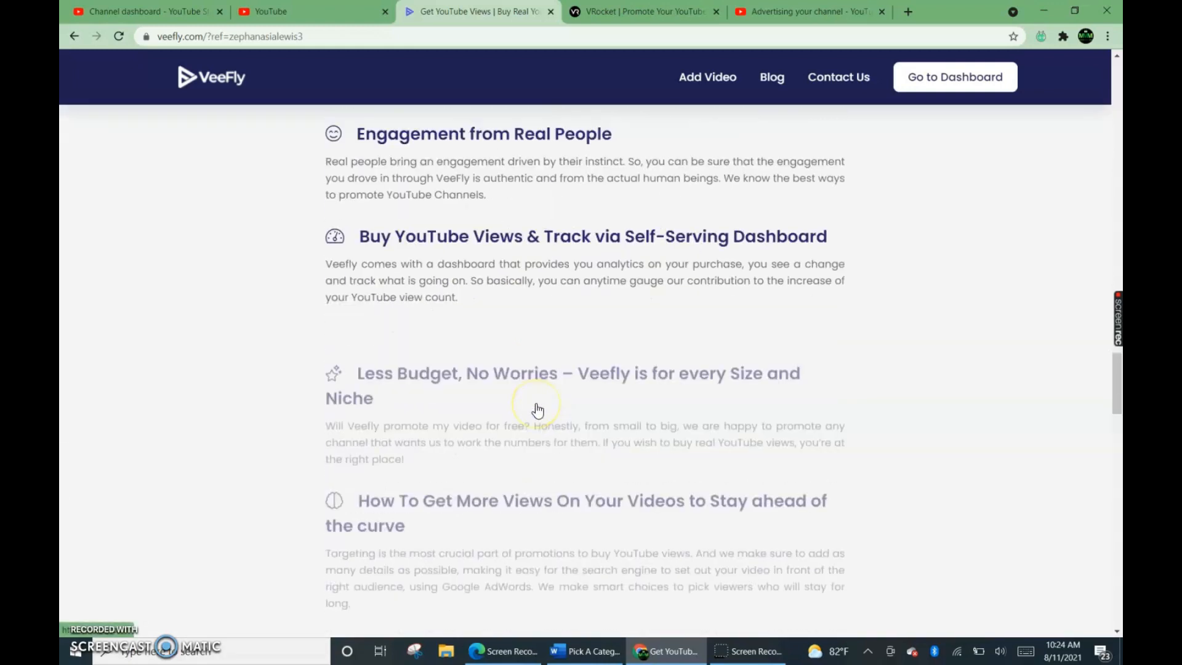
scroll(539, 409, "down", 2)
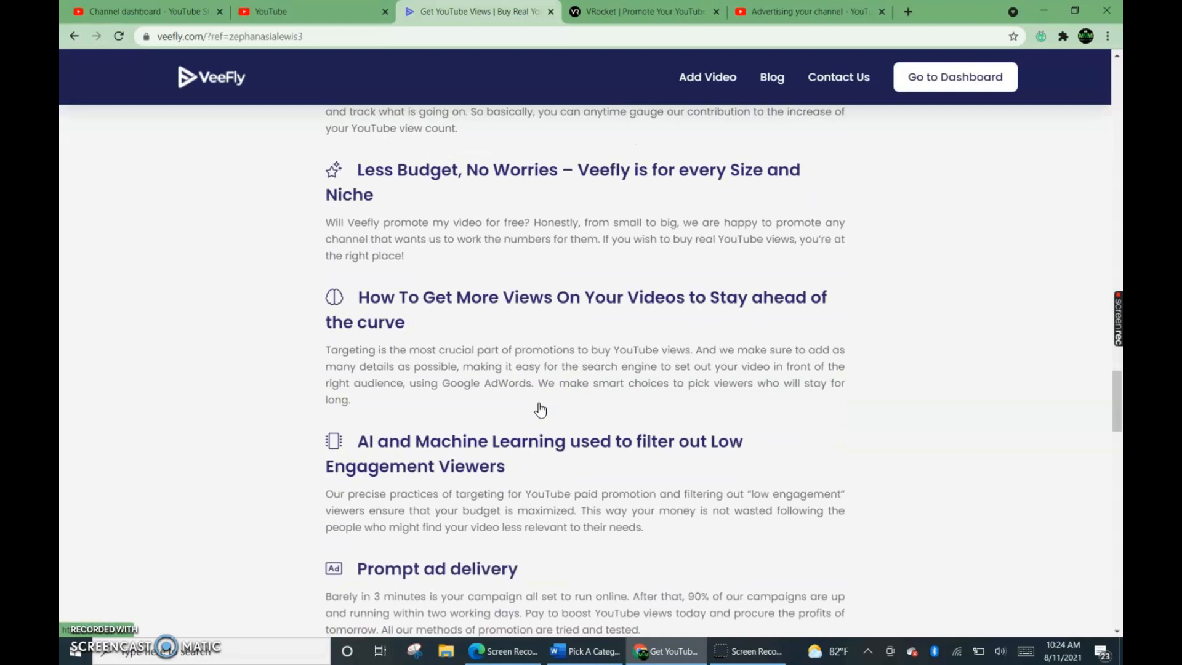
scroll(541, 409, "down", 3)
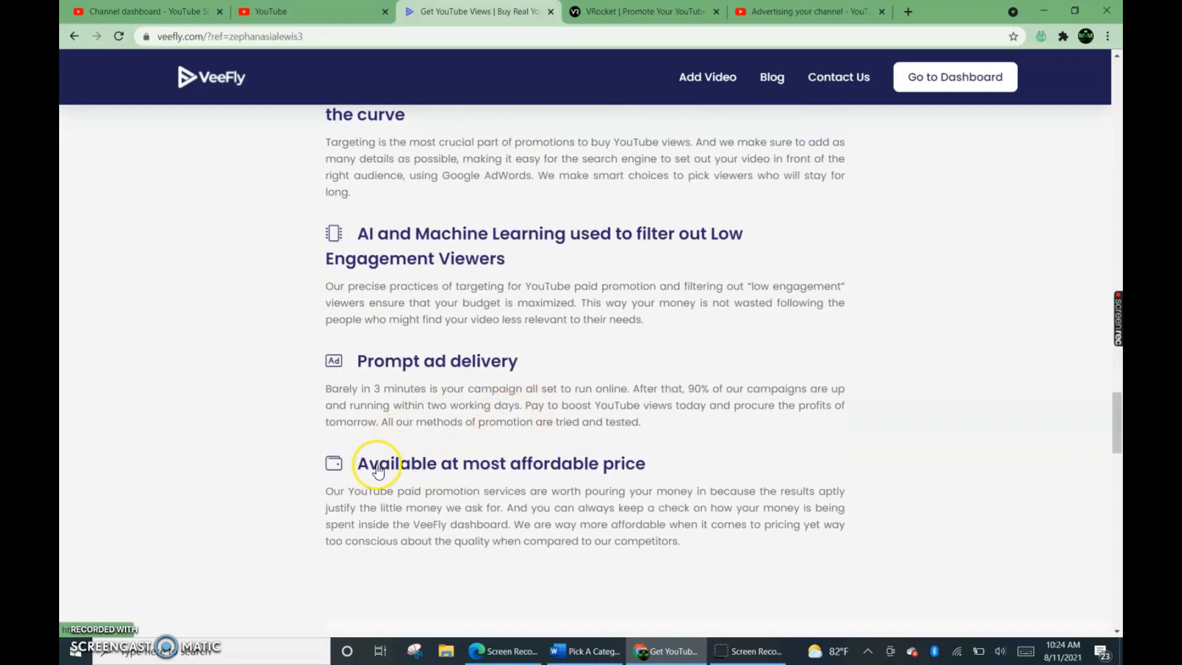
scroll(406, 440, "down", 7)
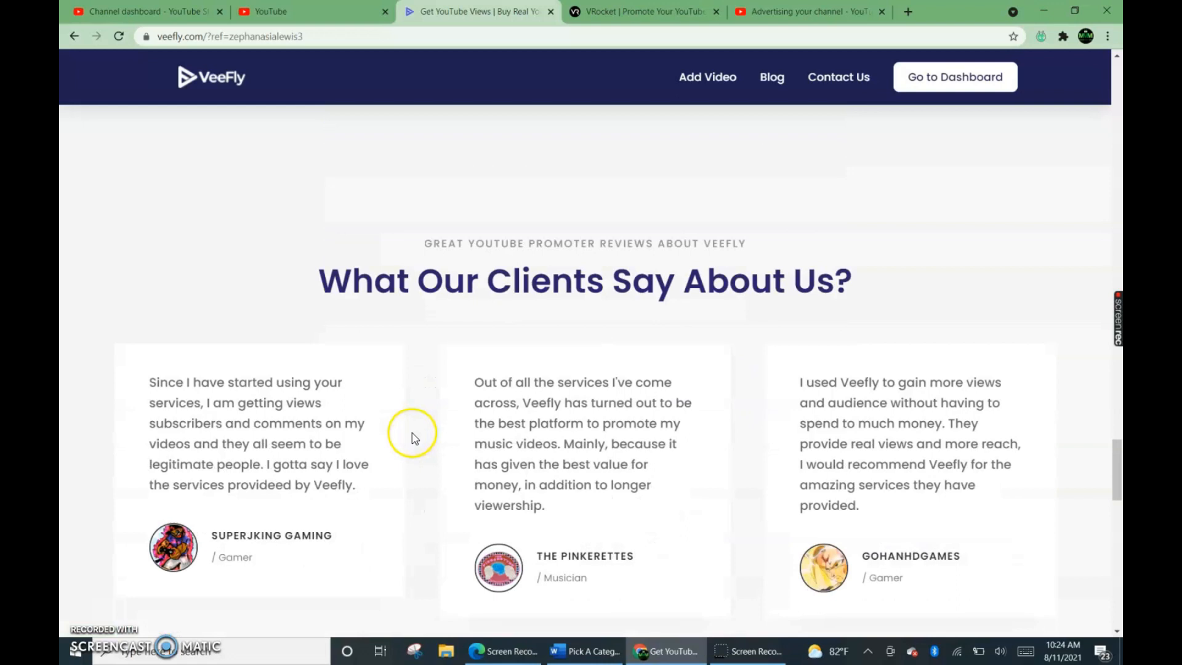
scroll(413, 437, "down", 4)
scroll(411, 437, "up", 4)
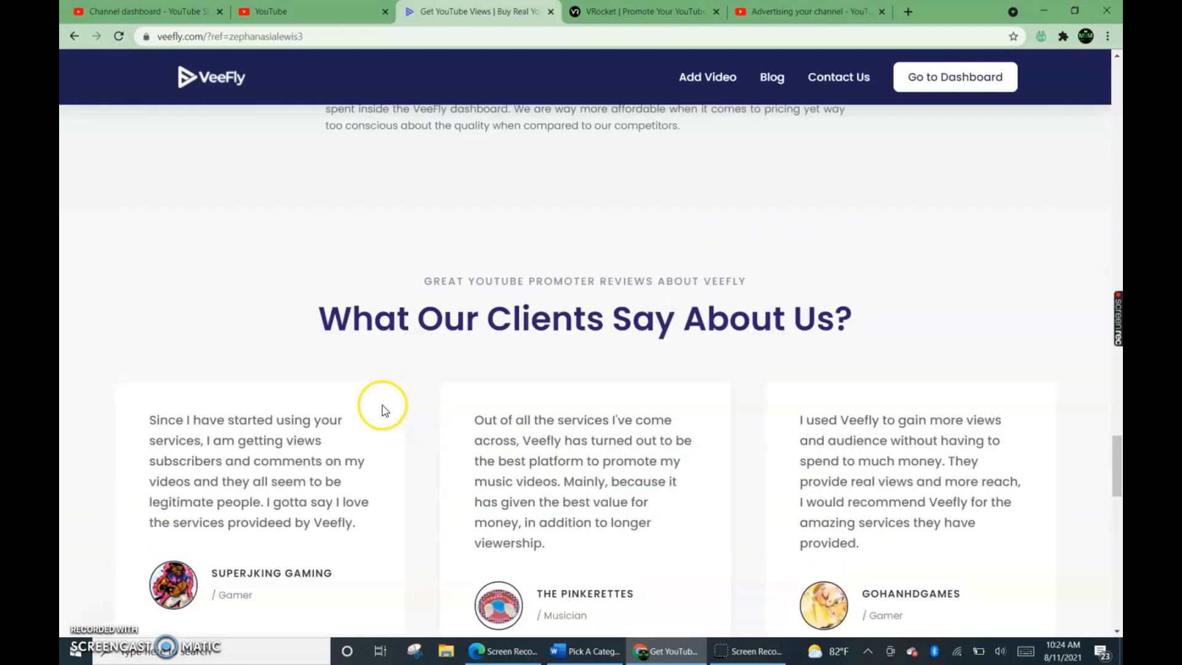
scroll(387, 404, "up", 1)
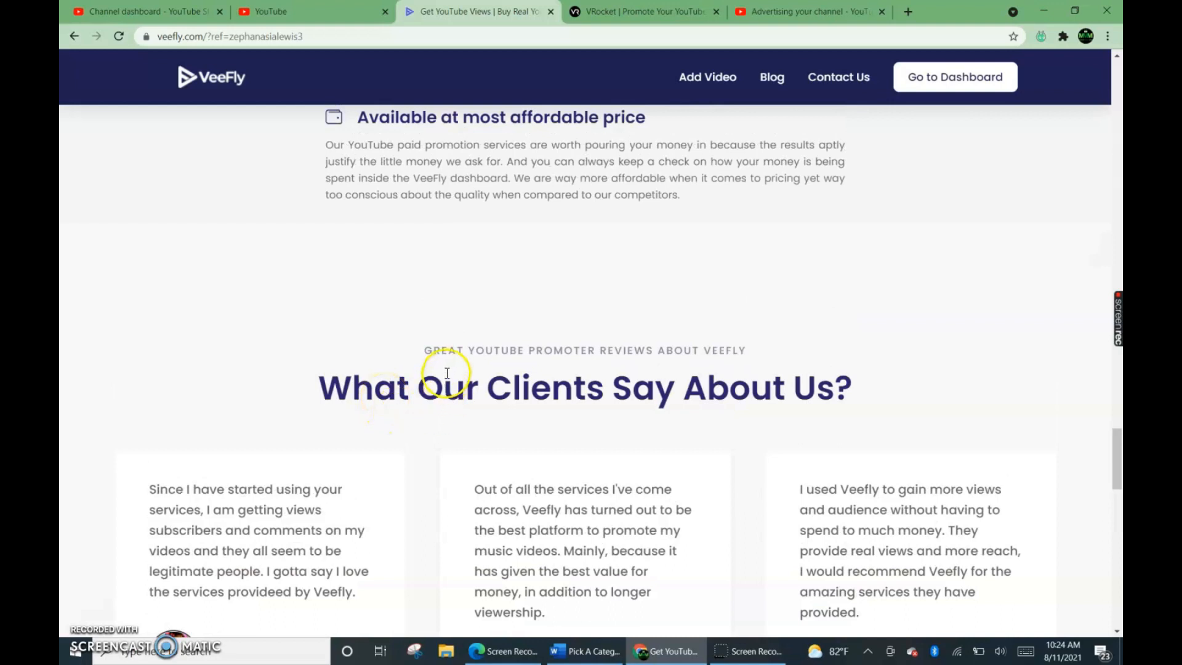
Review VeeFly's reasons to choose its service, back up to its step on buying views, subscribers and likes.
scroll(437, 393, "up", 8)
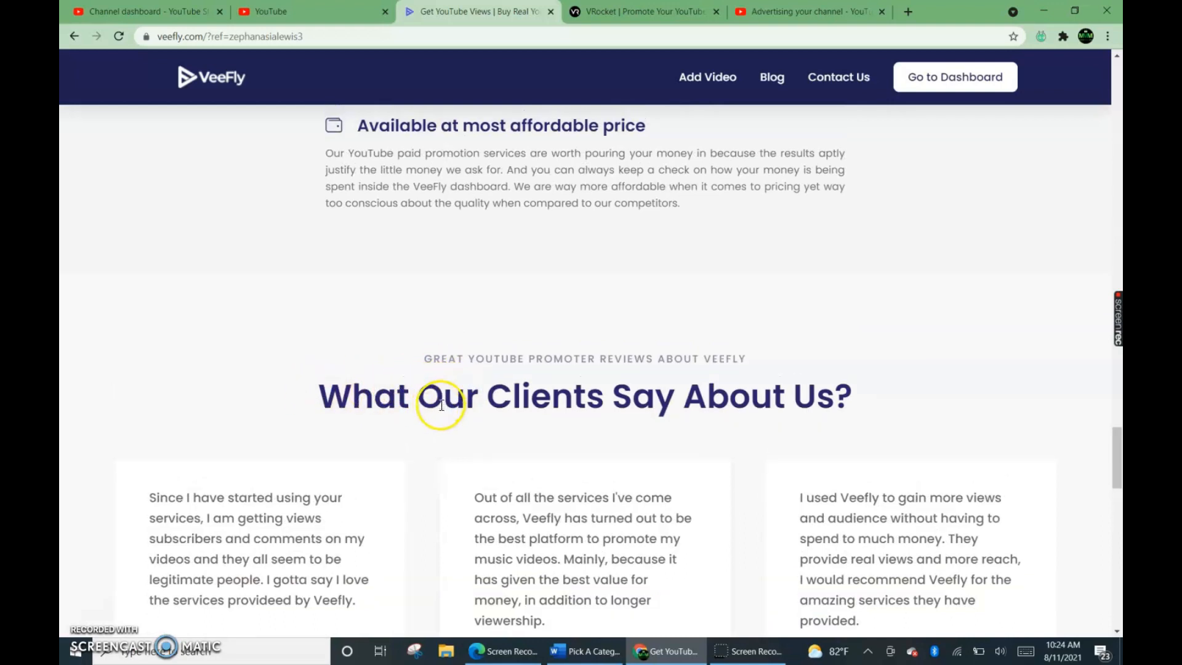
scroll(438, 420, "up", 4)
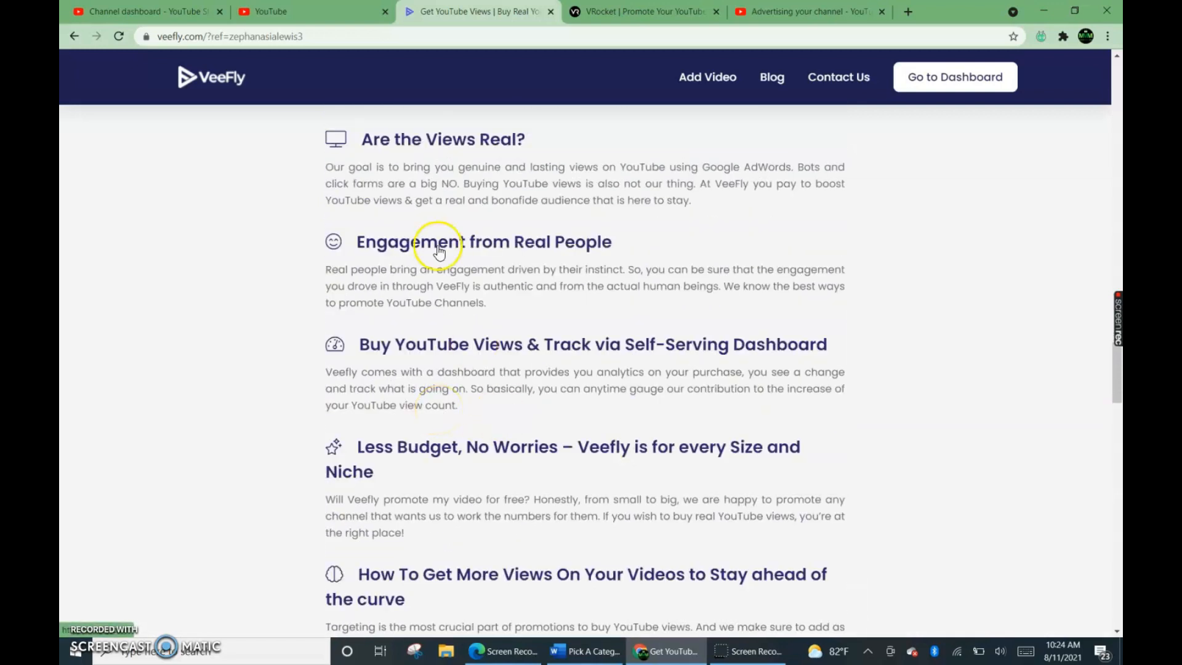
scroll(542, 354, "up", 3)
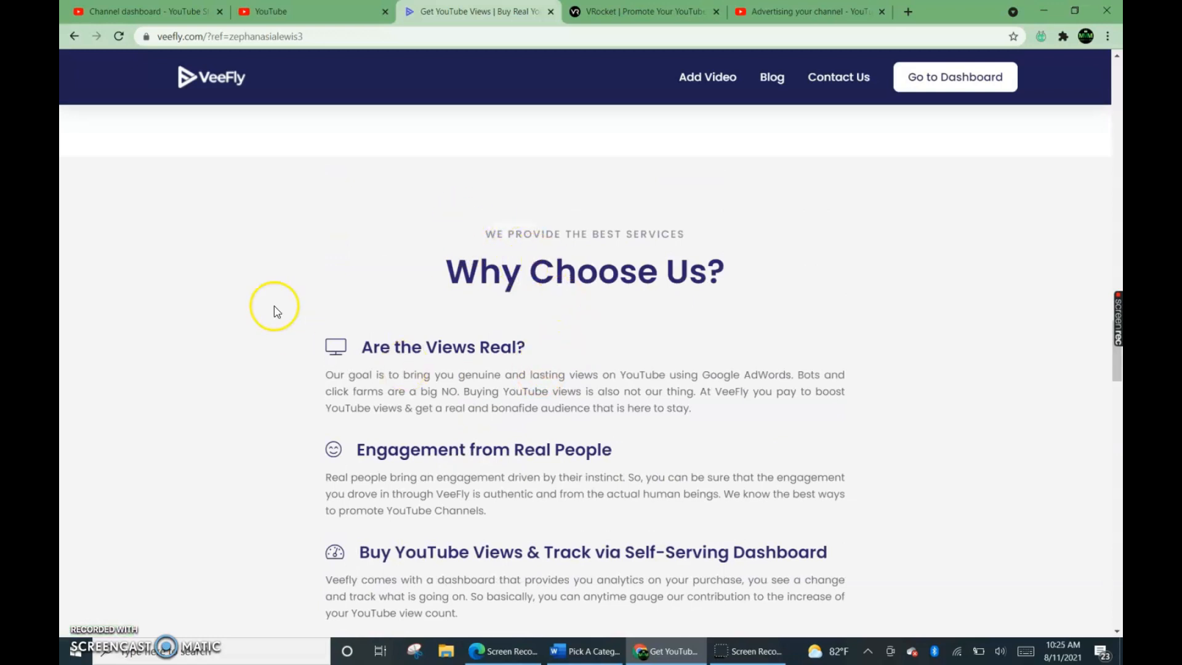
scroll(387, 306, "up", 1)
scroll(389, 308, "up", 4)
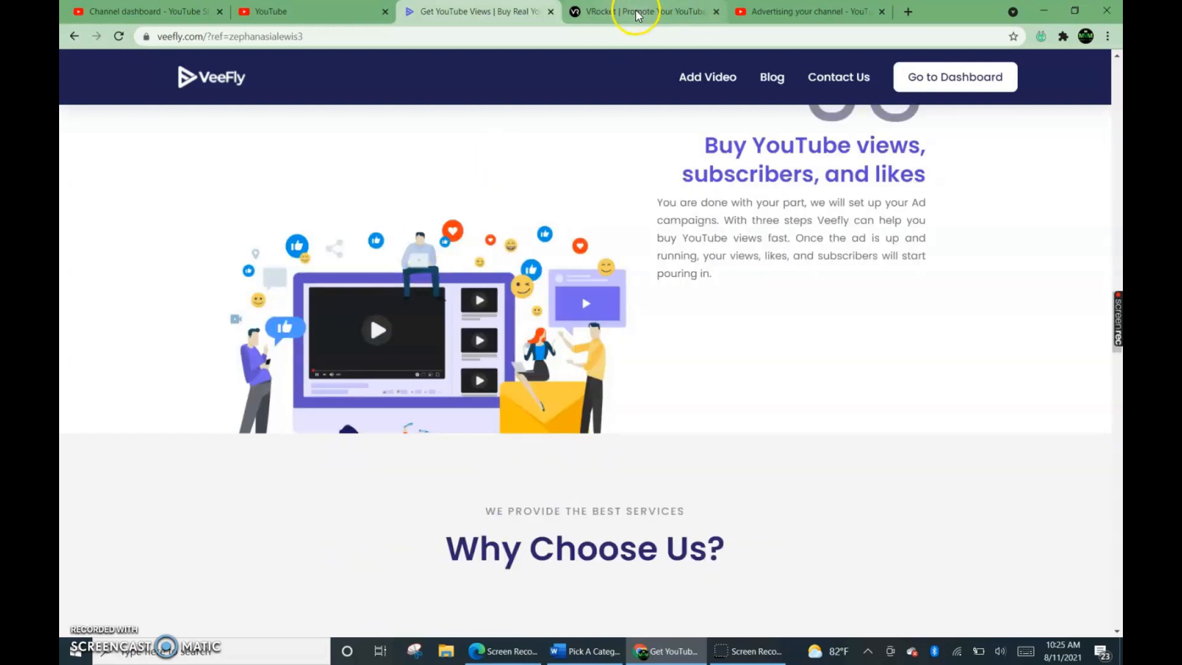
Switch to the VRocket promotion site and examine its ad formats, campaign pricing and audience setup.
left_click(637, 12)
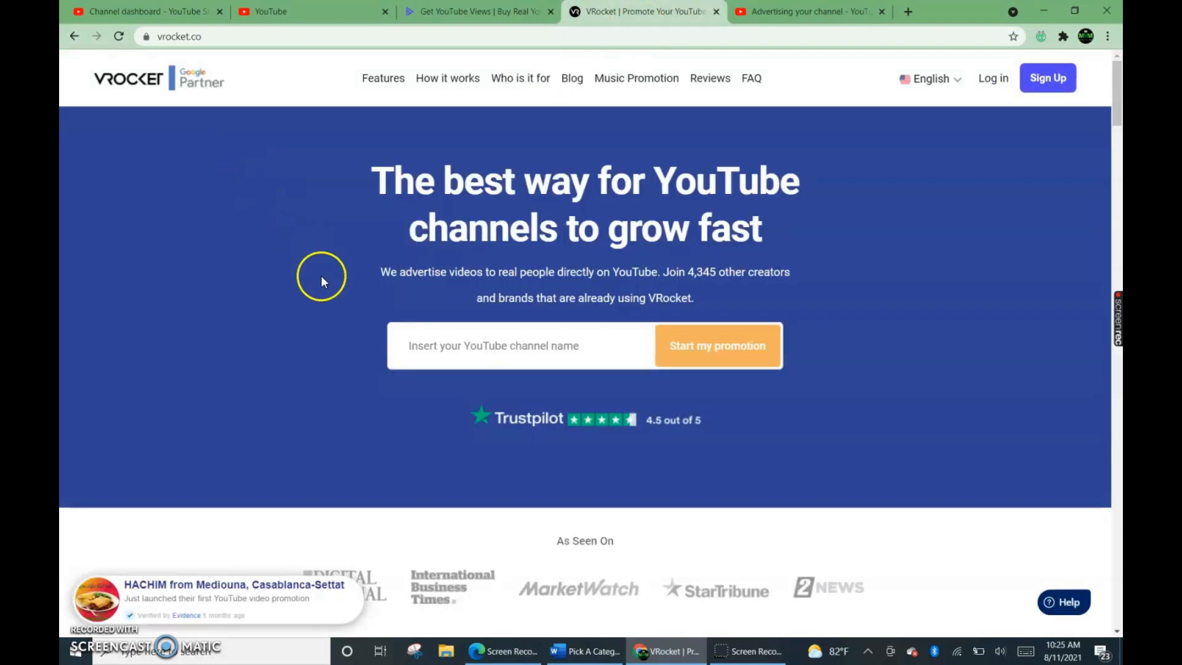
scroll(322, 277, "down", 6)
scroll(337, 290, "down", 5)
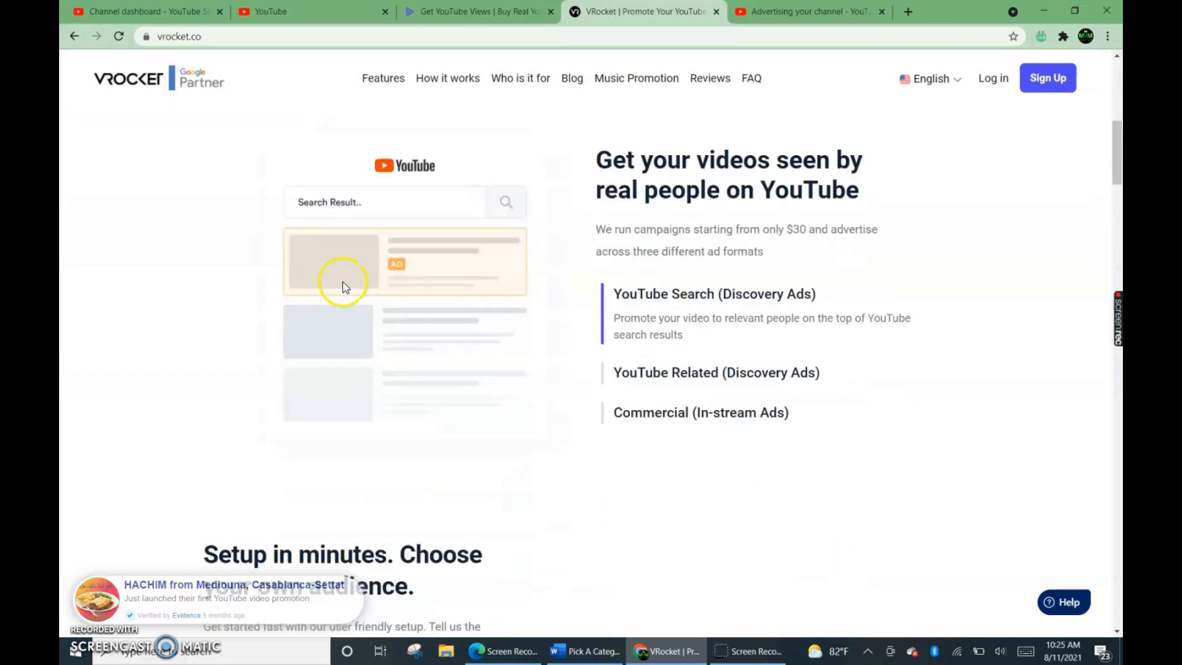
scroll(375, 291, "down", 3)
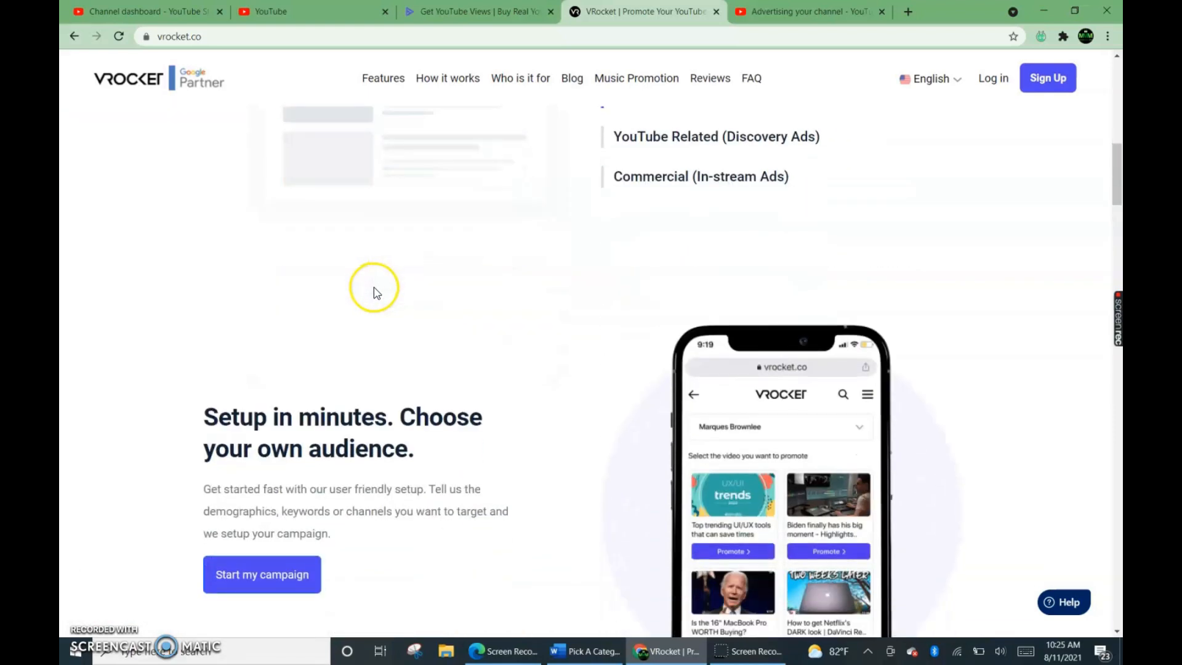
scroll(392, 295, "down", 2)
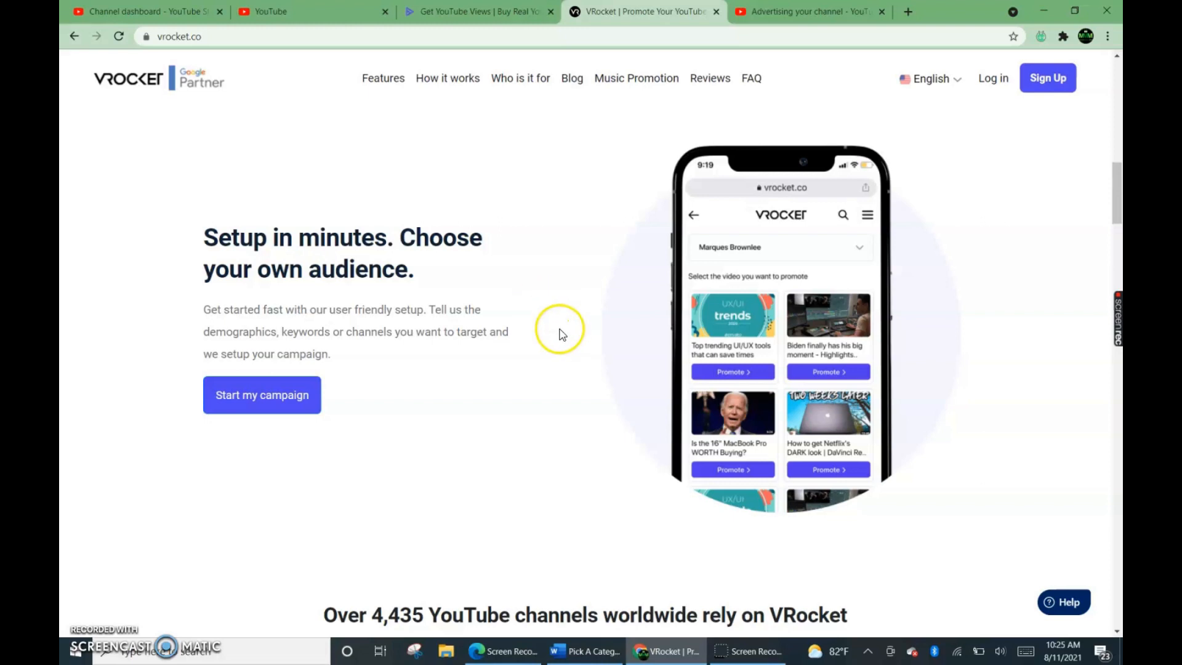
scroll(495, 352, "up", 5)
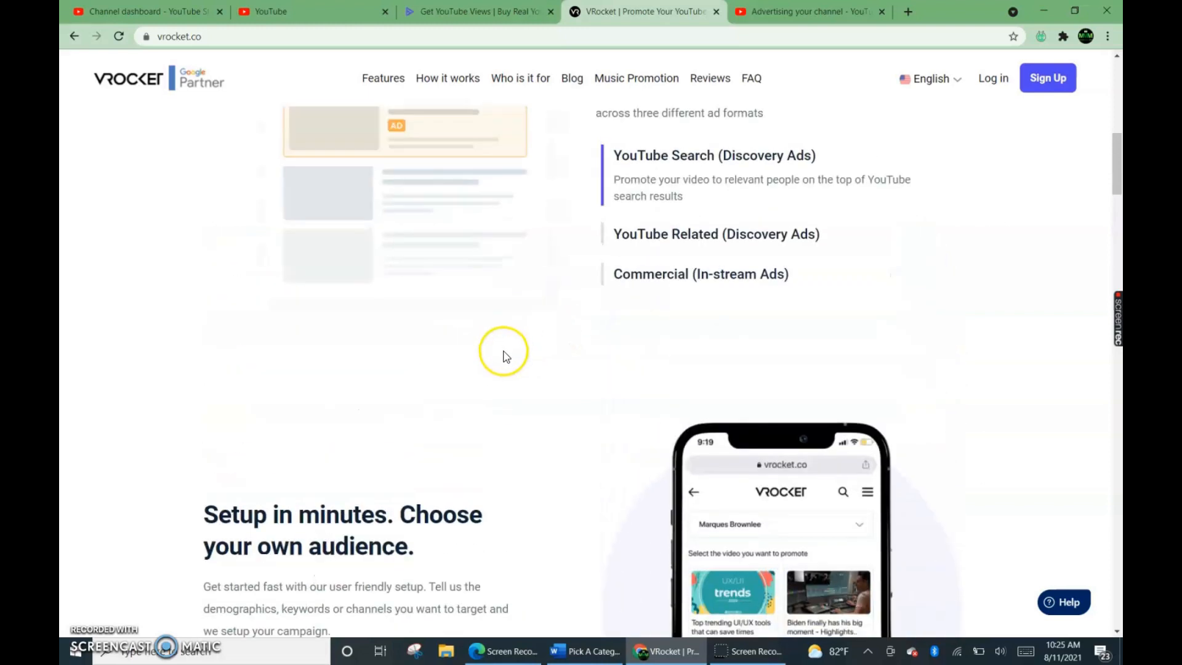
scroll(503, 355, "up", 6)
scroll(503, 354, "up", 6)
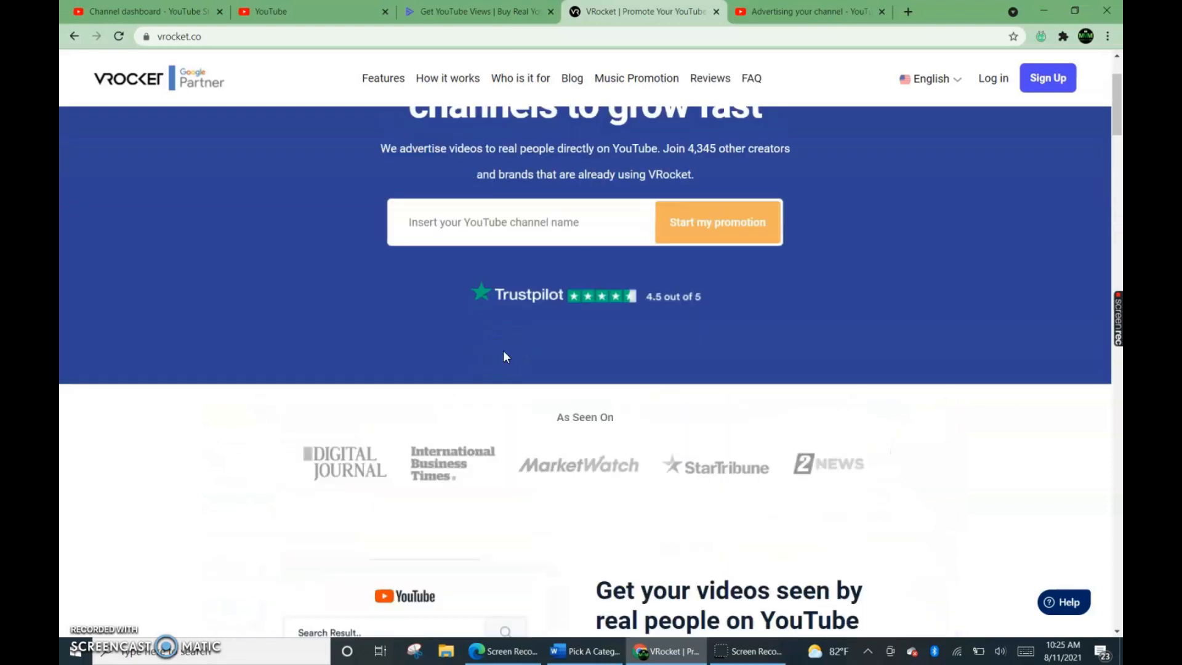
left_click(487, 346)
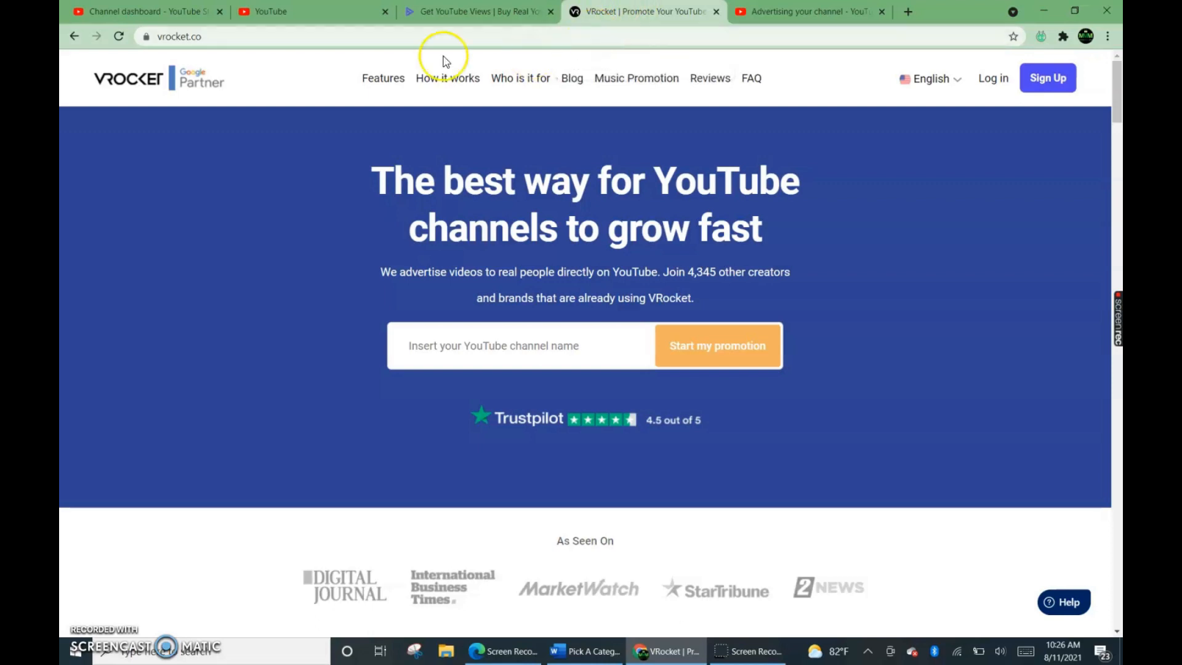
Go over VRocket's home page again, from the channel promotion form to the campaign setup section.
scroll(601, 120, "down", 5)
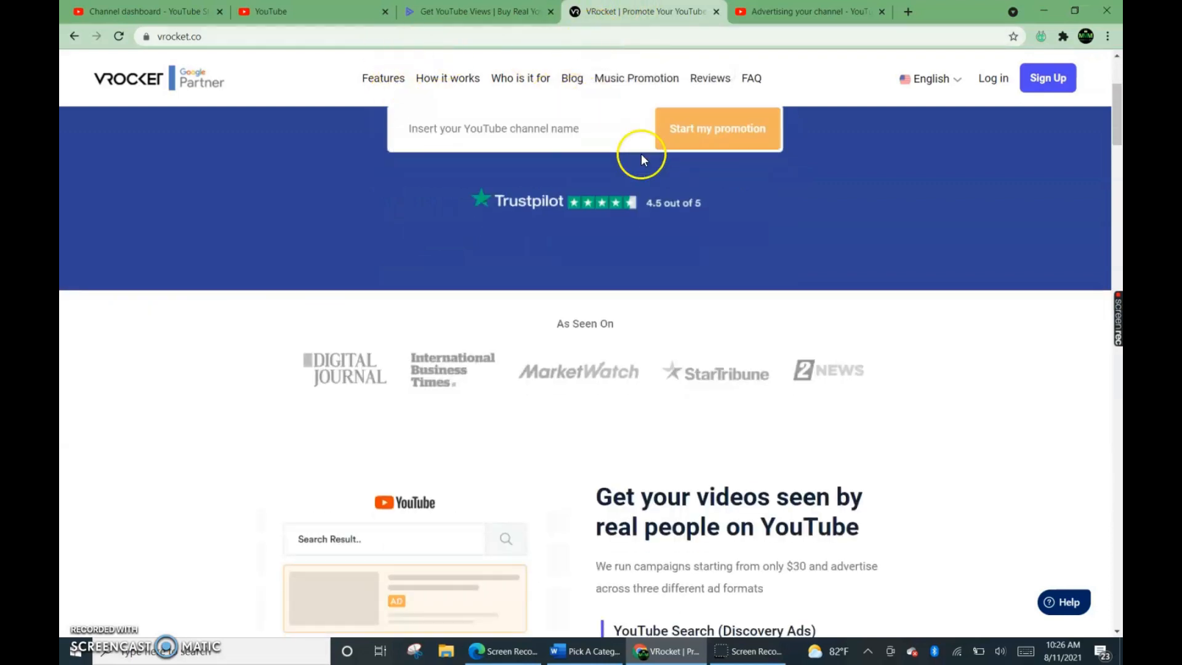
scroll(642, 157, "up", 4)
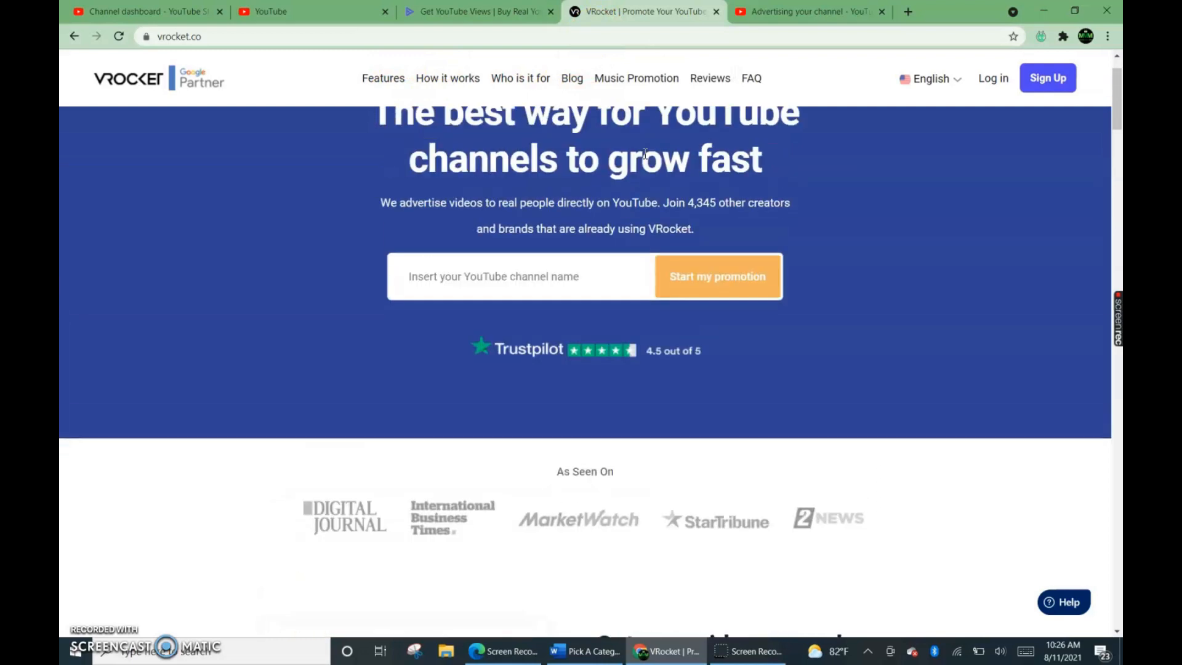
scroll(645, 154, "up", 1)
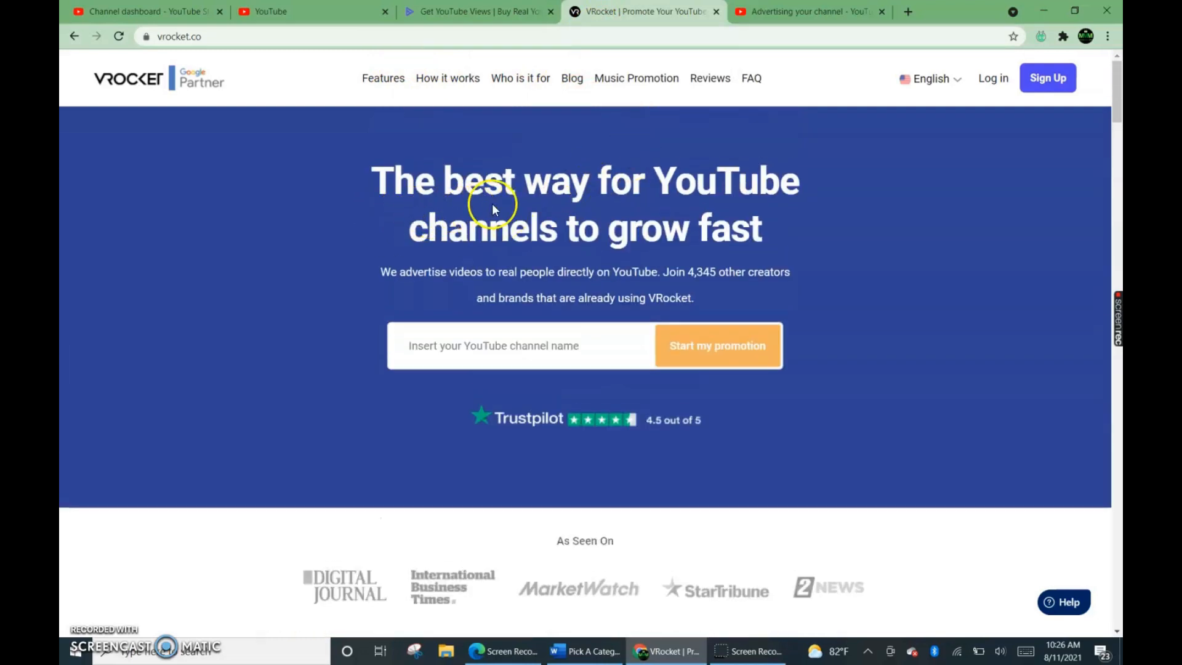
scroll(493, 206, "down", 1)
scroll(494, 205, "down", 12)
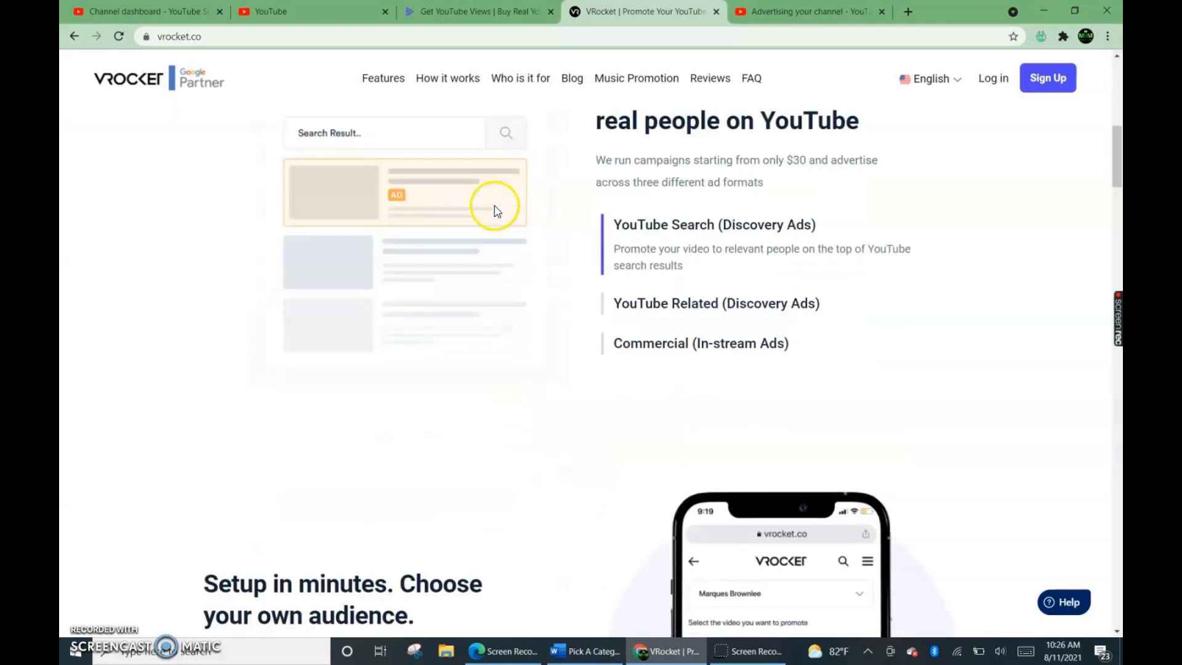
scroll(498, 210, "down", 1)
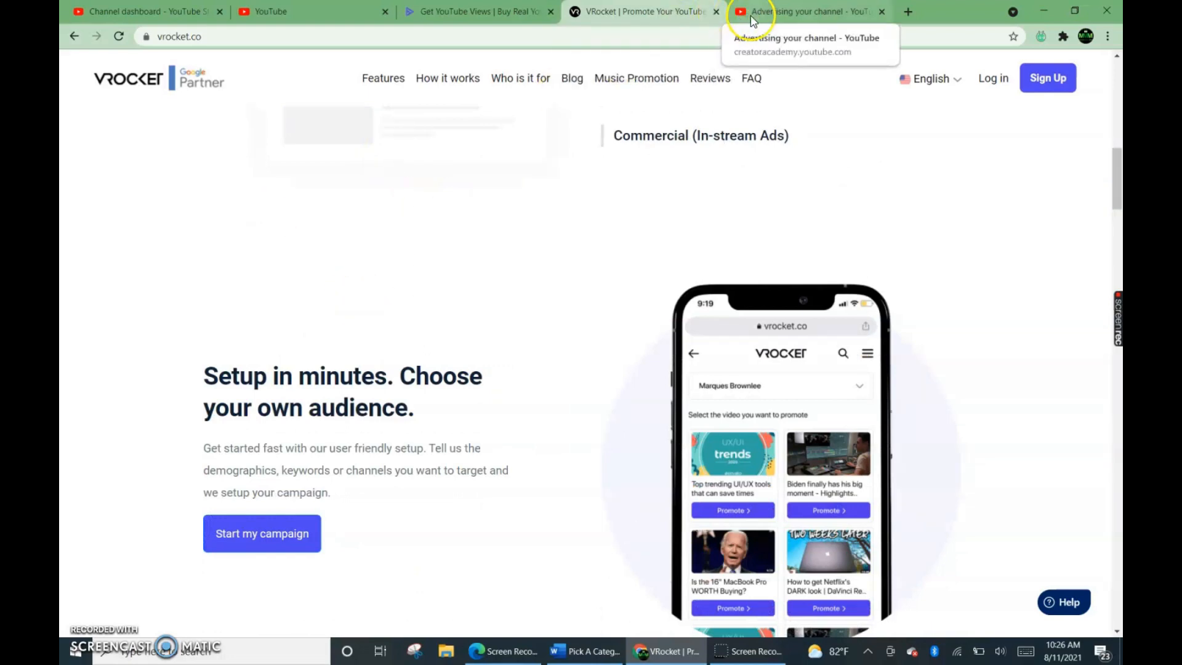
Switch to YouTube Creator Academy's "Advertising your channel" lesson and examine its topics, Try it exercises and knowledge check.
left_click(786, 15)
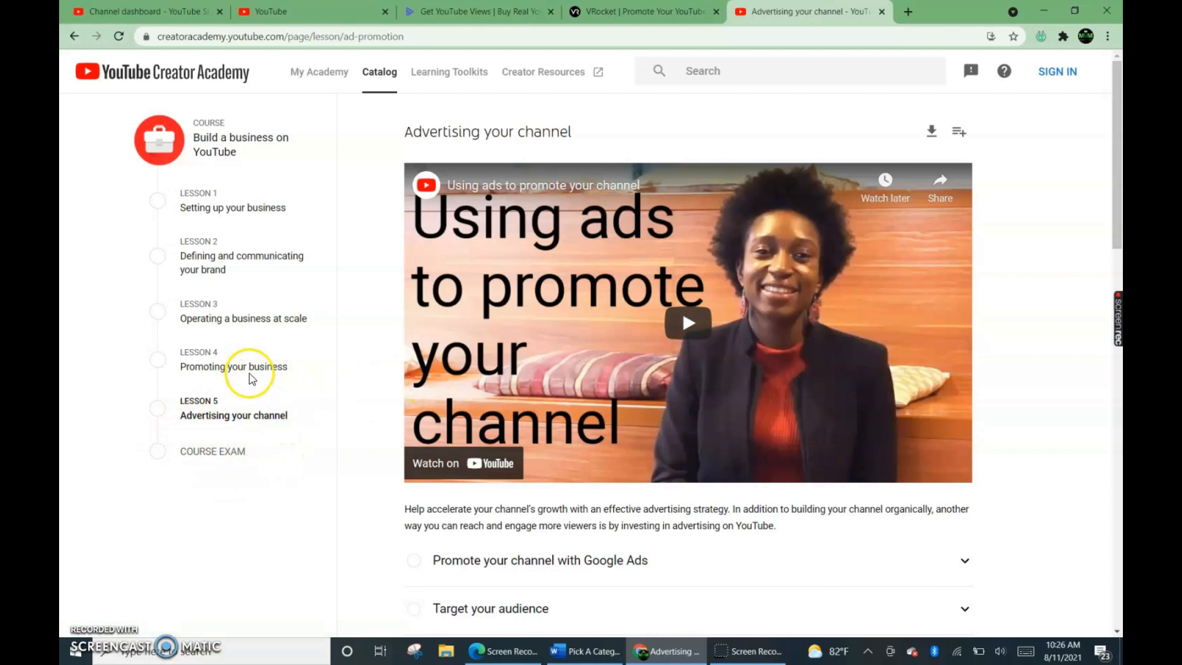
scroll(574, 434, "down", 8)
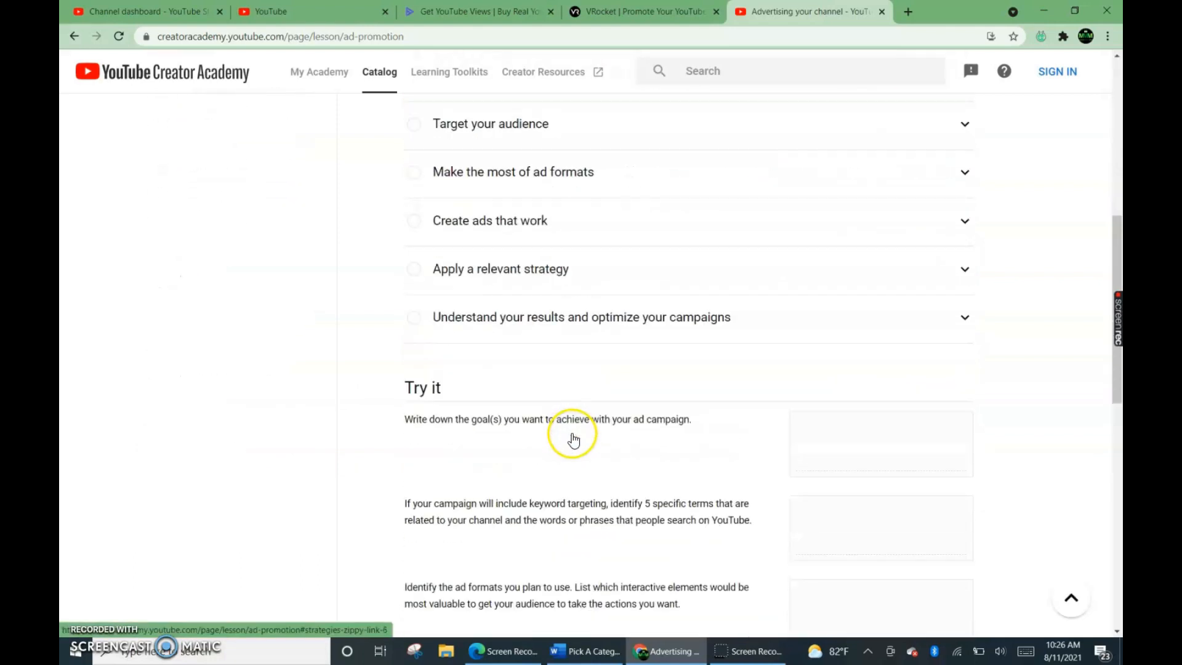
scroll(553, 486, "down", 3)
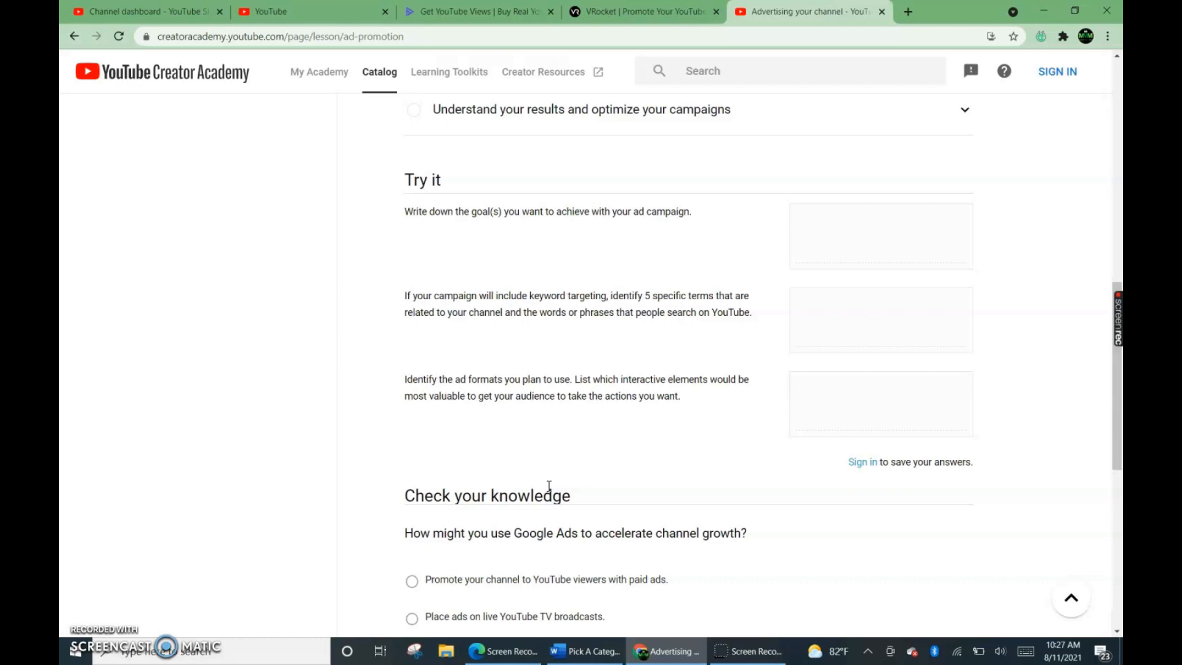
scroll(680, 541, "up", 3)
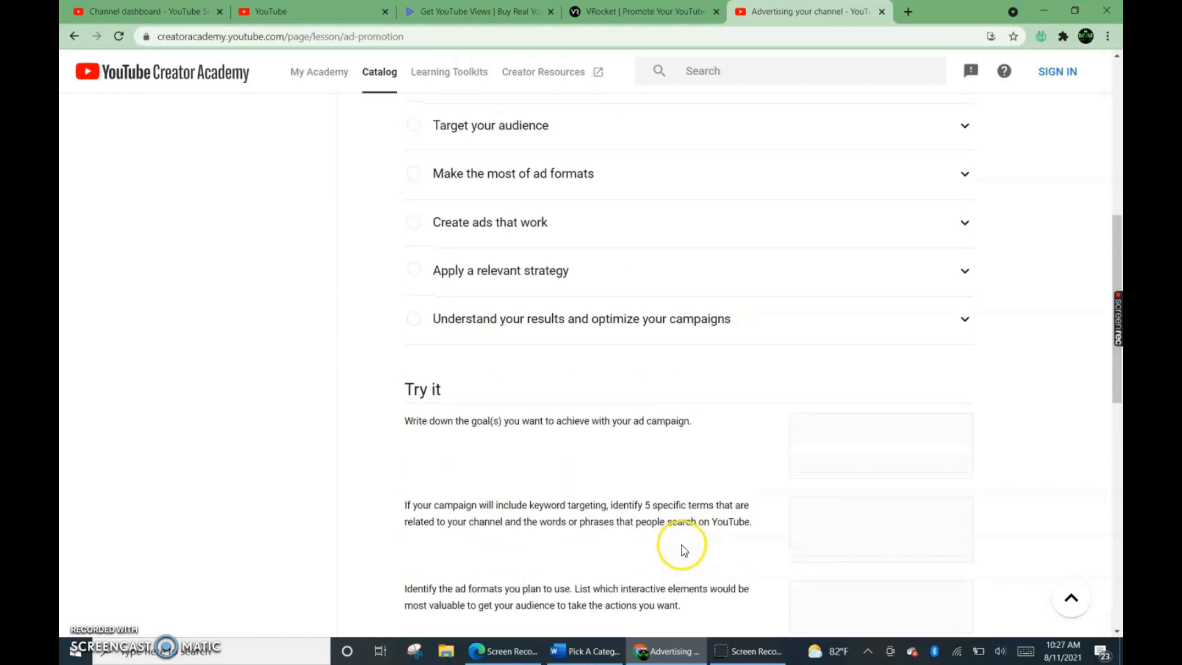
scroll(681, 549, "up", 5)
scroll(682, 551, "up", 3)
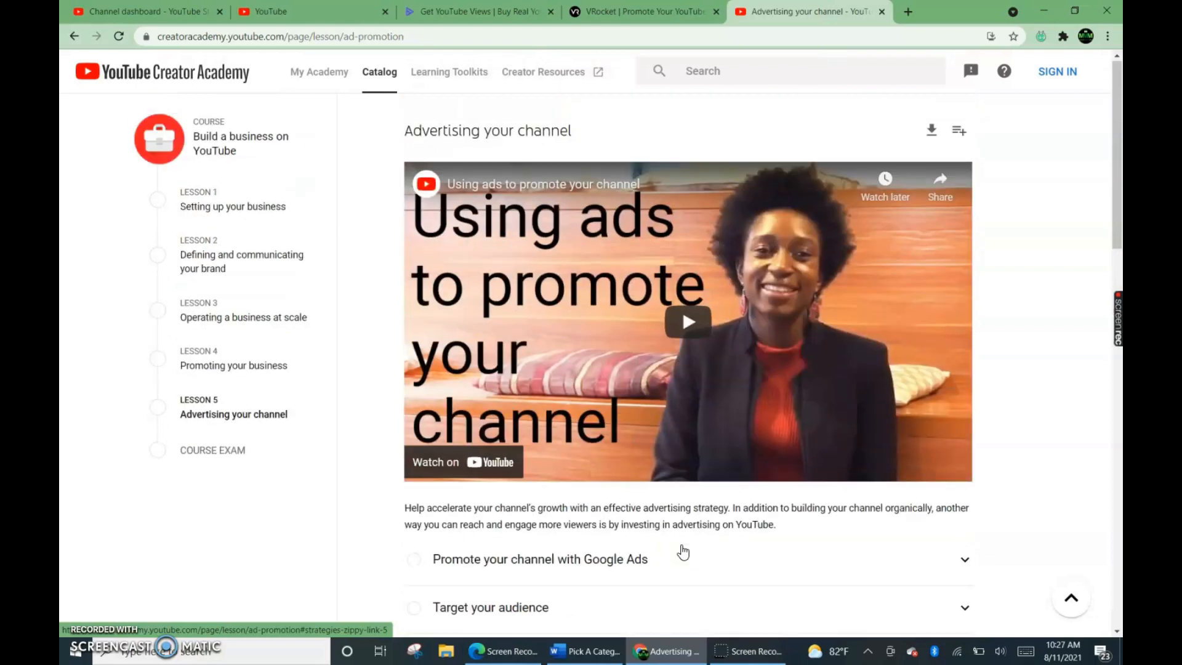